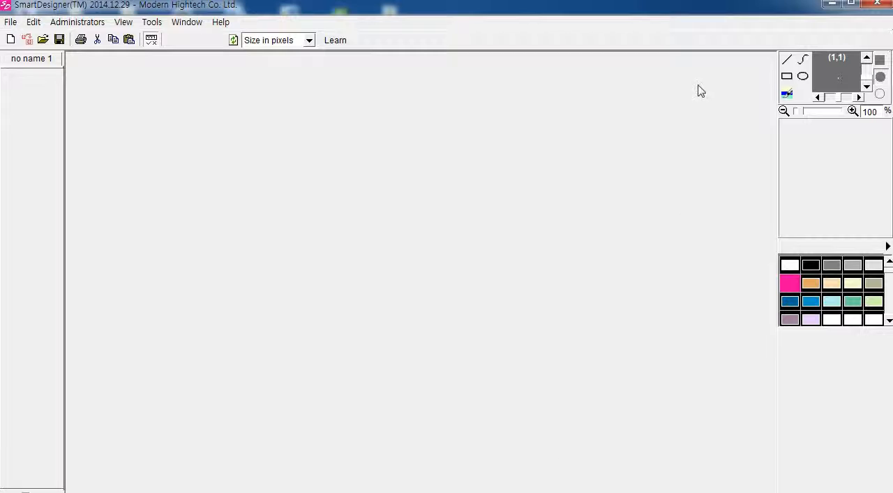
pyautogui.moveTo(796, 6); pyautogui.dragTo(780, 167)
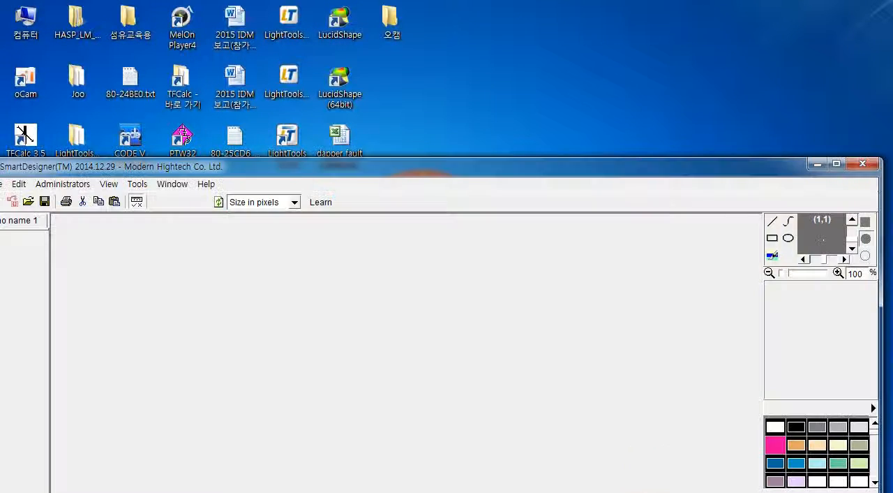
pyautogui.moveTo(644, 174); pyautogui.dragTo(659, 17)
# Step: Create a new project with an A4 page in portrait orientation
pyautogui.click(11, 27)
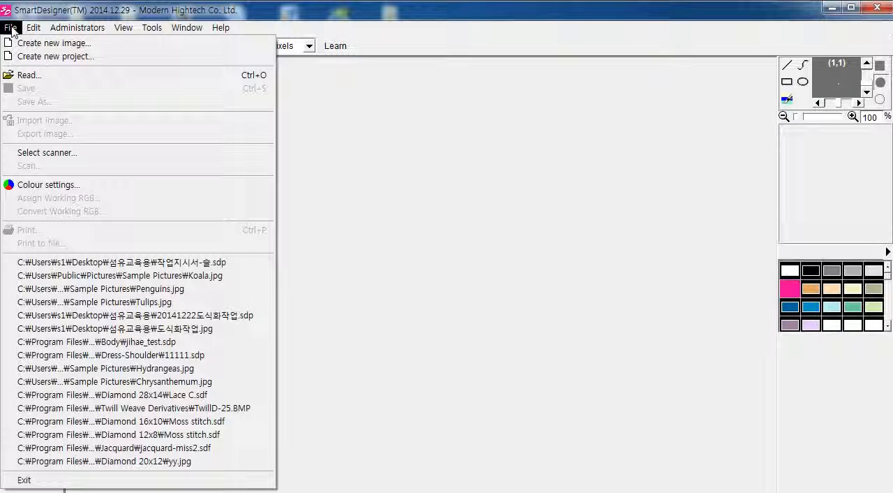
pyautogui.click(79, 65)
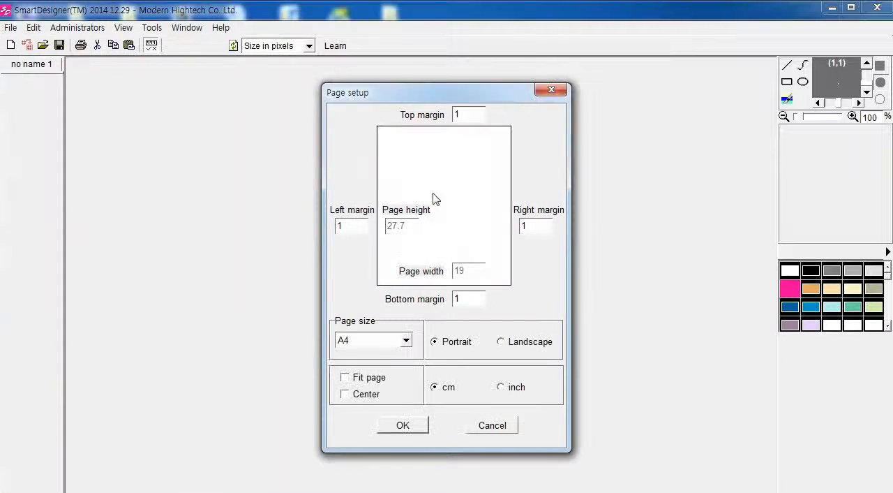
pyautogui.click(520, 343)
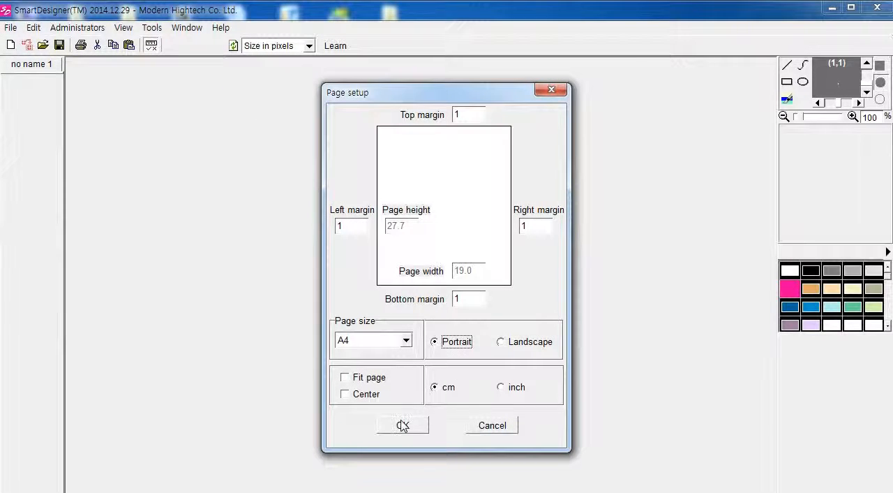
pyautogui.click(403, 424)
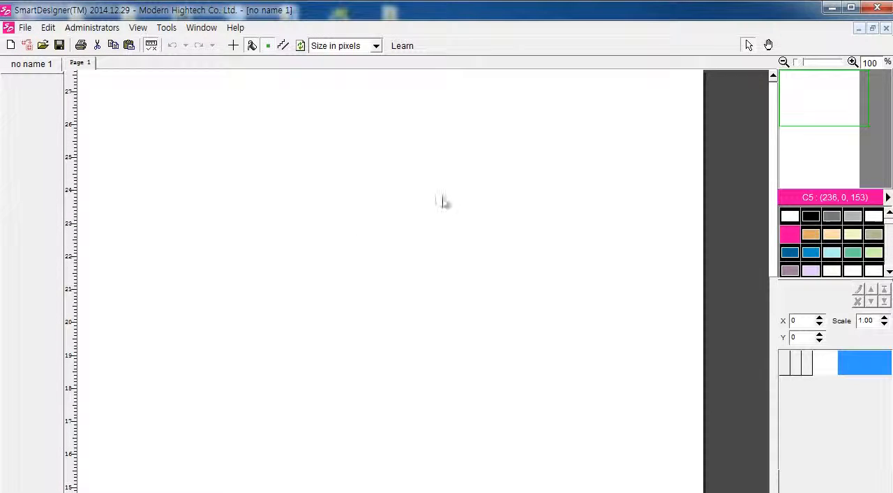
# Step: Add a vector object to the blank page
pyautogui.rightClick(460, 205)
pyautogui.moveTo(503, 254)
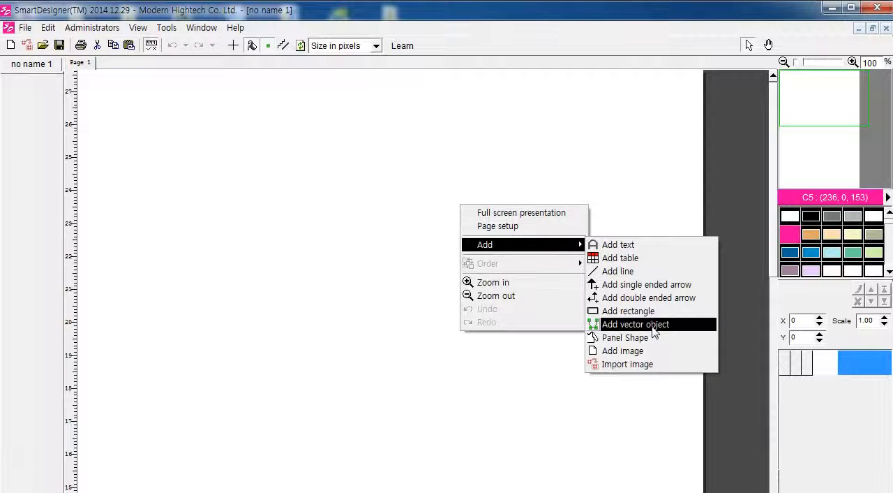
pyautogui.click(651, 326)
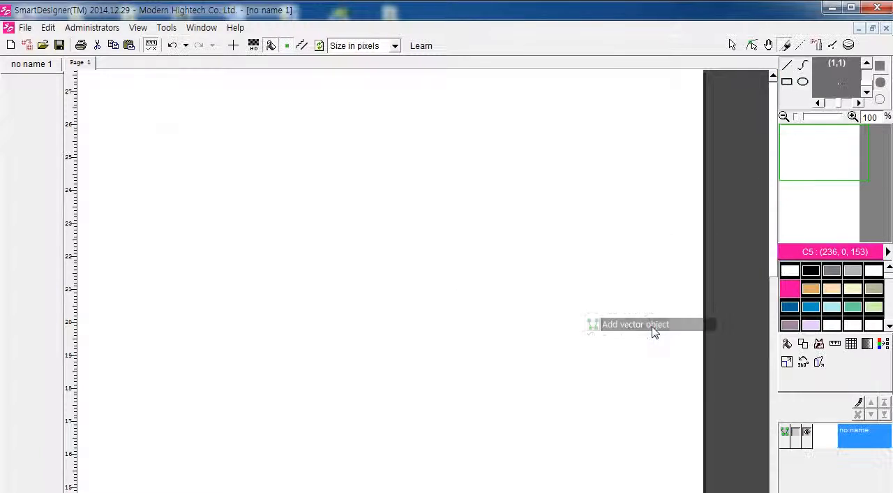
# Step: Activate the Curve tool and choose black C1 (0, 0, 0) as the drawing colour
pyautogui.click(804, 66)
pyautogui.click(787, 65)
pyautogui.click(787, 82)
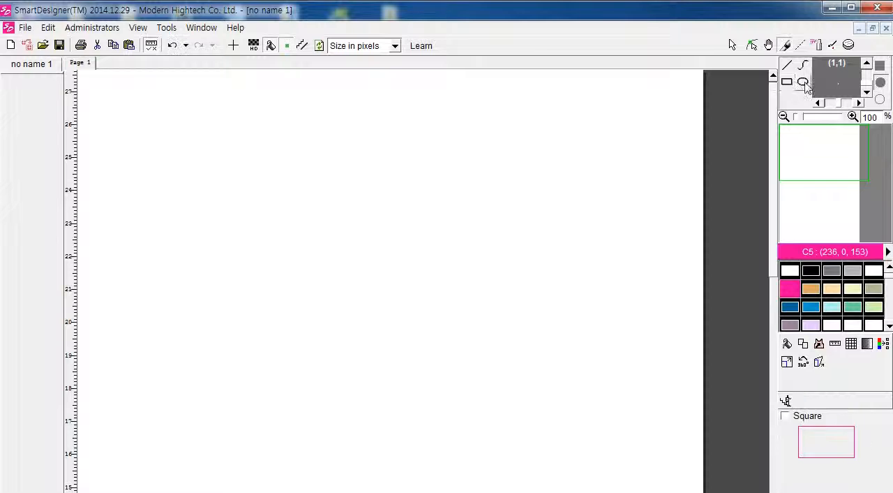
pyautogui.click(803, 82)
pyautogui.click(804, 65)
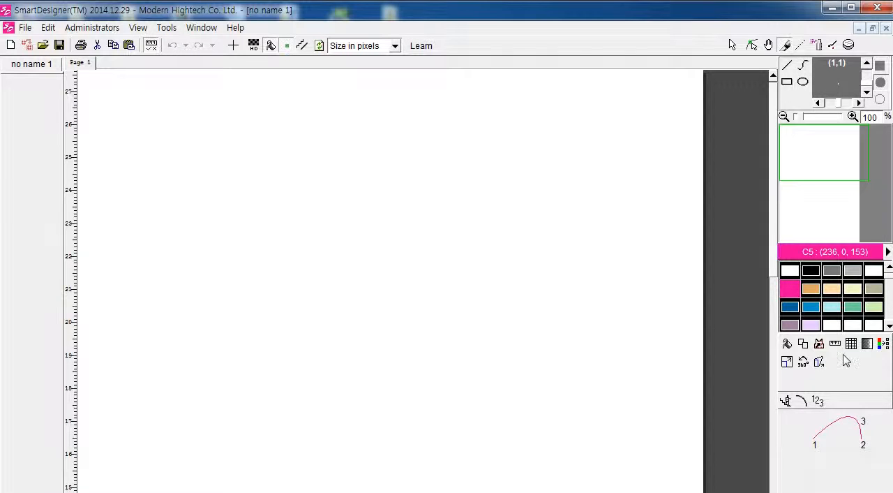
pyautogui.click(811, 270)
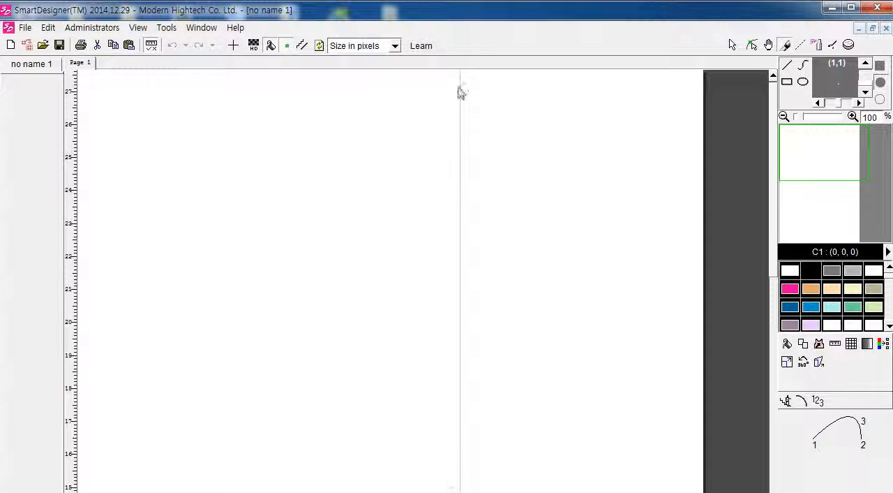
# Step: Reposition the vertical mirror line near the horizontal centre of the page
pyautogui.rightClick(343, 300)
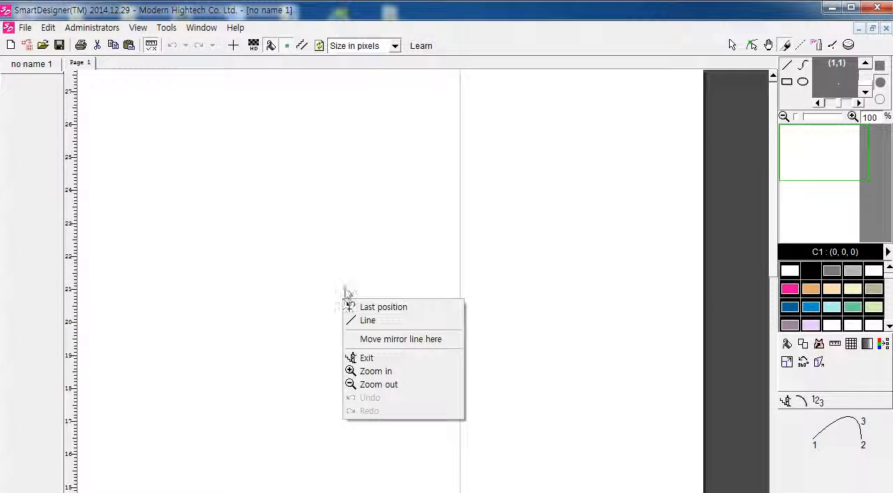
pyautogui.click(390, 340)
pyautogui.rightClick(200, 295)
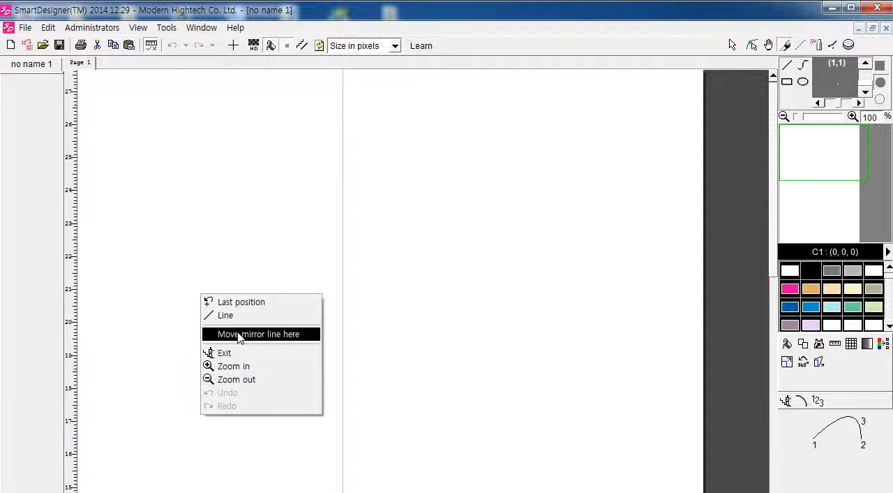
pyautogui.click(238, 338)
pyautogui.rightClick(348, 314)
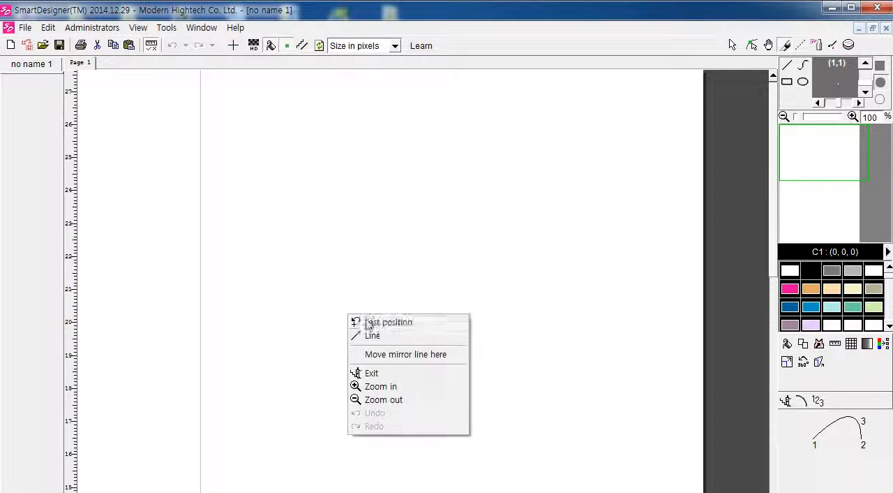
pyautogui.click(381, 357)
pyautogui.rightClick(389, 288)
pyautogui.click(400, 321)
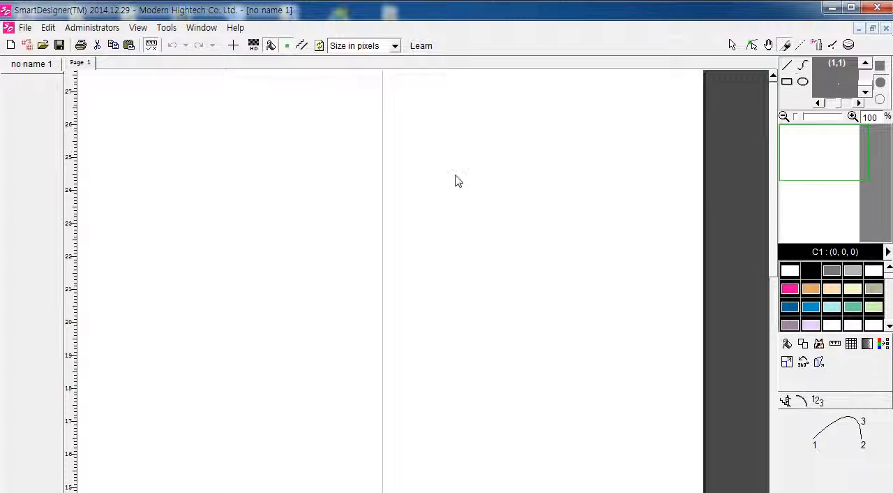
# Step: Draw a mirrored front neckline curve from the mirror line at about 23 cm on the ruler up to about 24 cm, with Mirror enabled
pyautogui.click(382, 225)
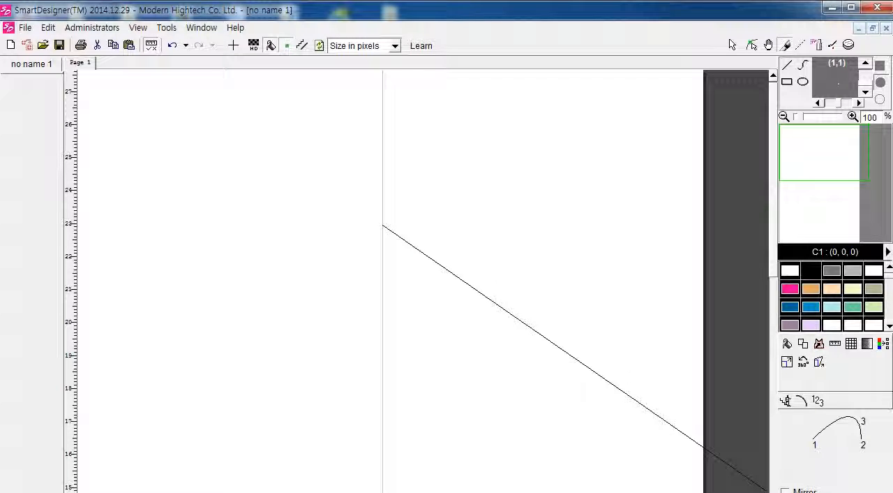
pyautogui.click(785, 490)
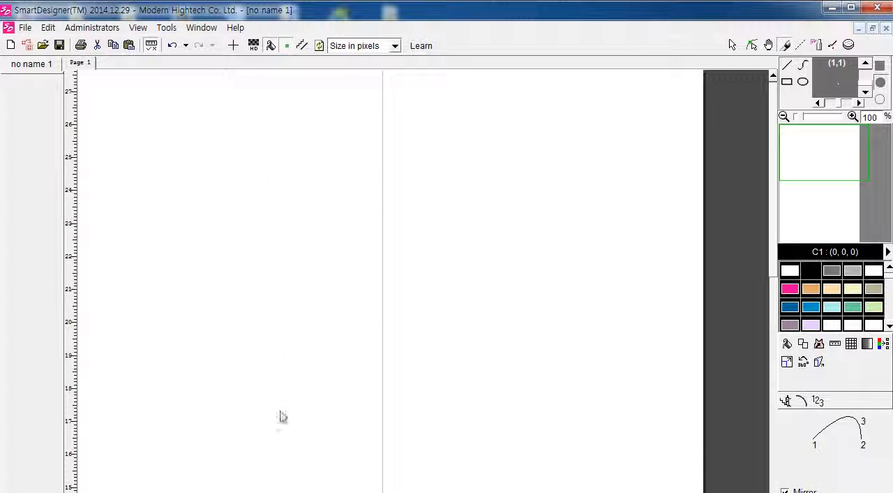
pyautogui.click(413, 189)
pyautogui.click(409, 220)
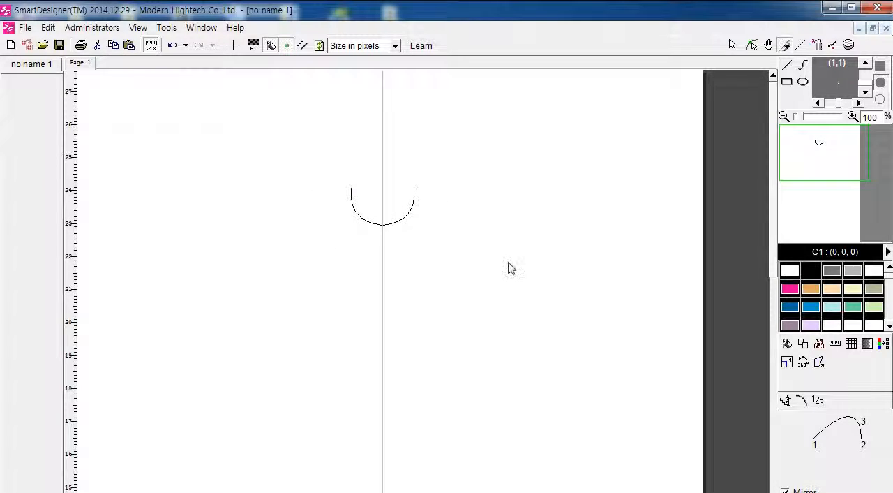
# Step: Draw the mirrored shoulder, outer sleeve and cuff curves, continuing from the upper end of the neckline
pyautogui.click(485, 233)
pyautogui.click(454, 209)
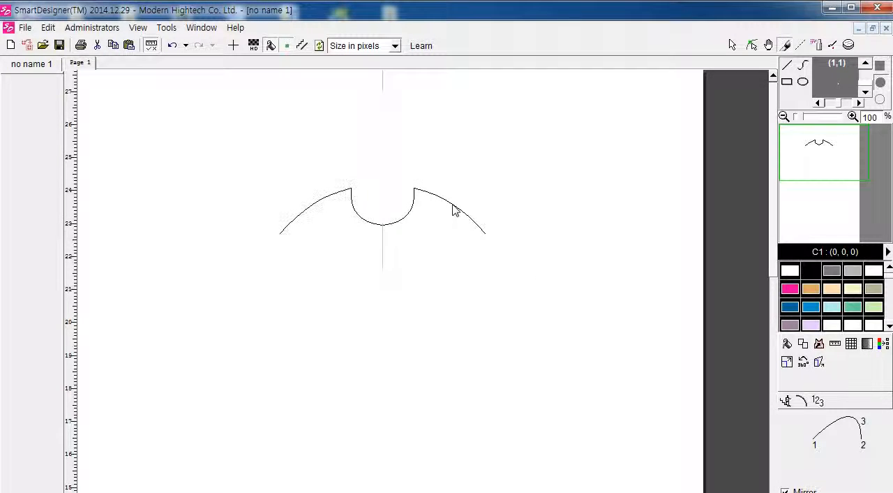
pyautogui.click(527, 288)
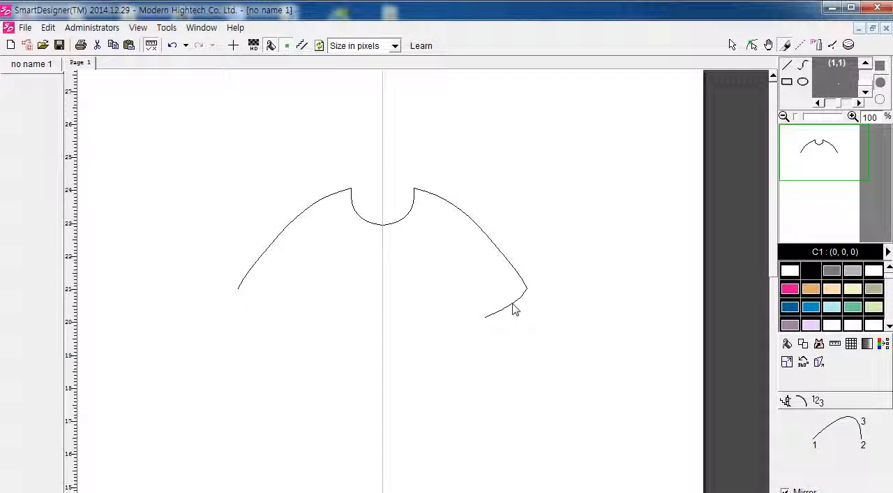
pyautogui.click(510, 308)
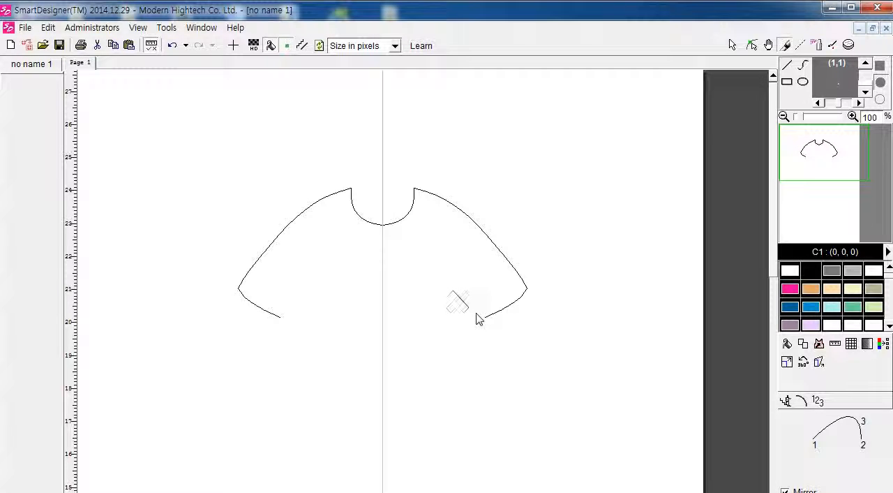
# Step: Draw the mirrored underarm curve from the cuff to the armpit and the slightly flared side seam down to about 17 cm on the ruler
pyautogui.click(477, 314)
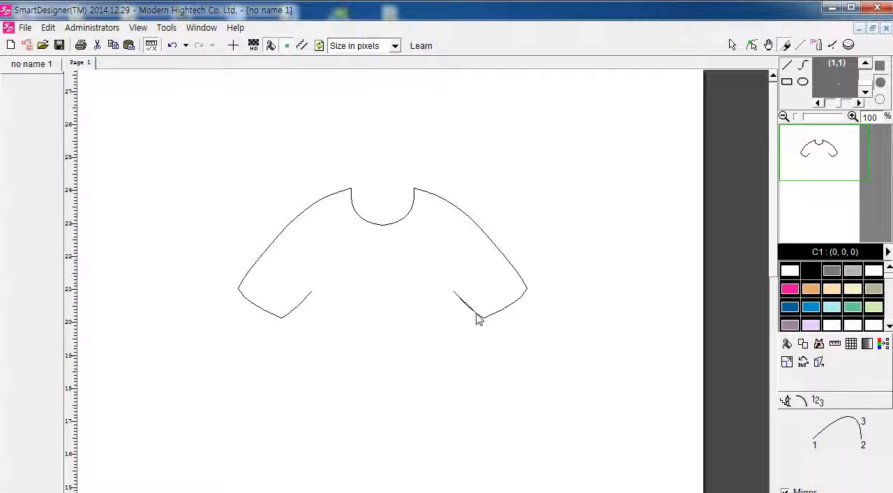
pyautogui.click(470, 413)
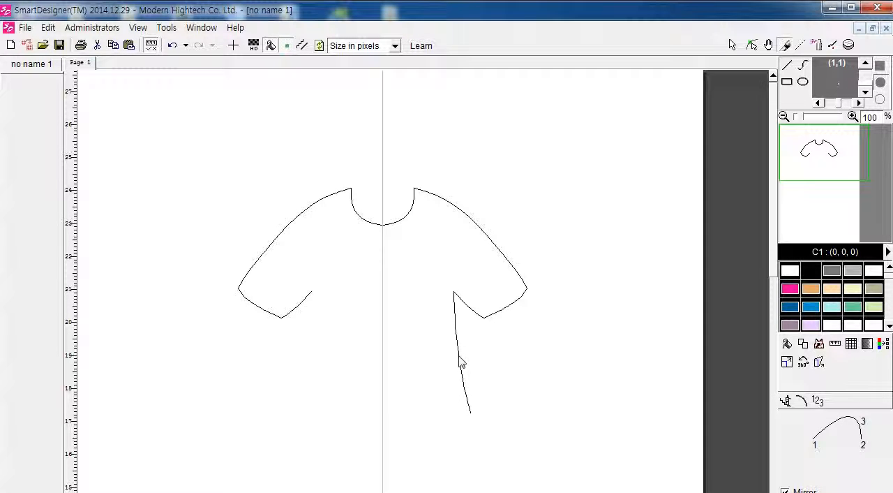
pyautogui.click(460, 362)
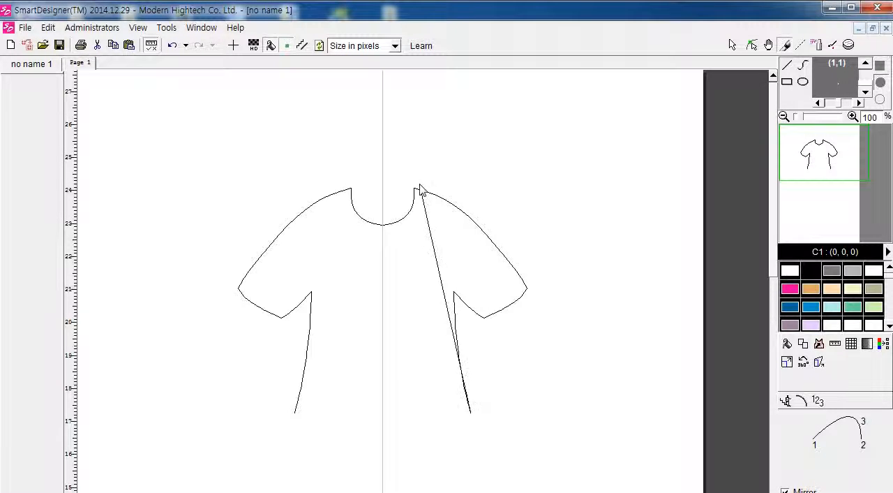
# Step: Start a new curve and draw the shallow mirrored back neckline joining the two shoulder points
pyautogui.rightClick(441, 434)
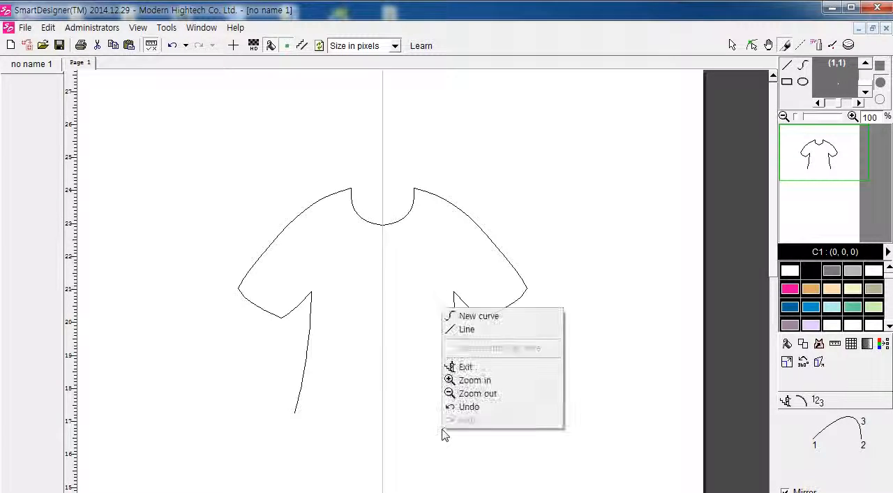
pyautogui.click(508, 319)
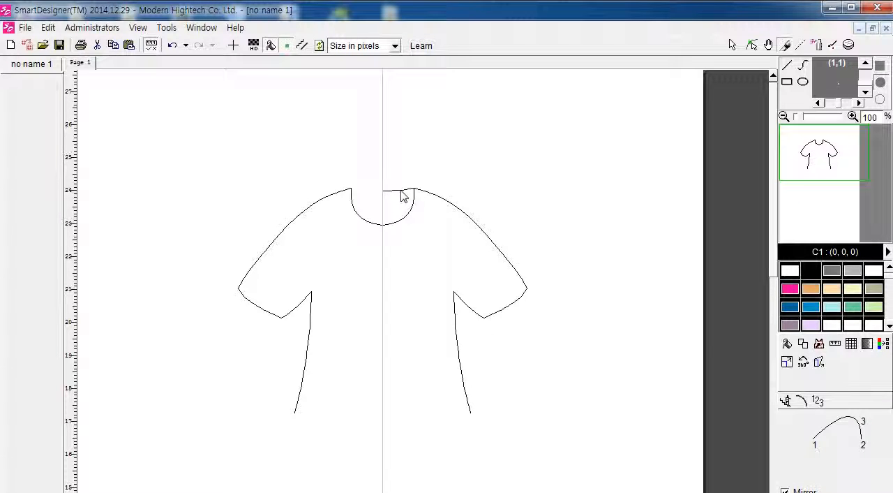
pyautogui.click(409, 190)
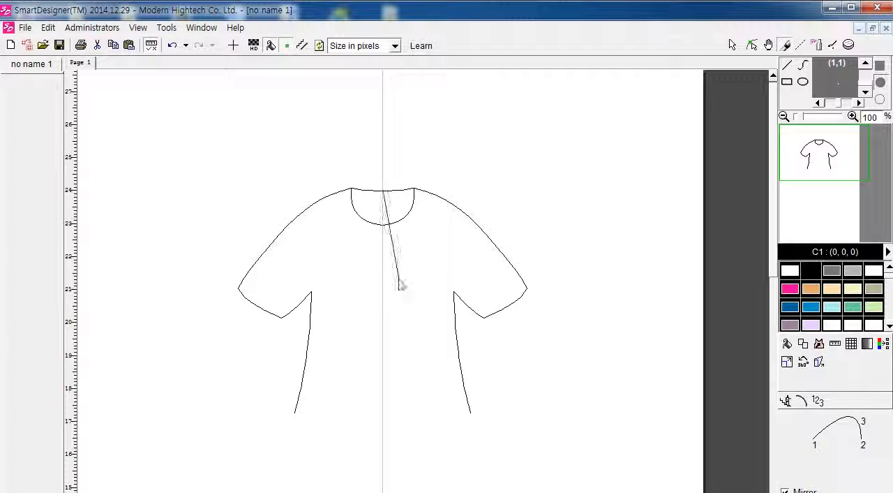
pyautogui.rightClick(404, 329)
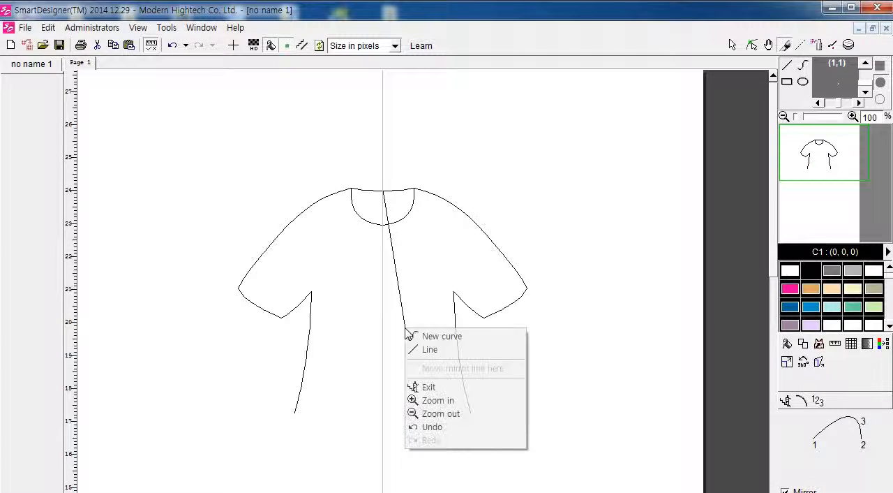
pyautogui.click(431, 356)
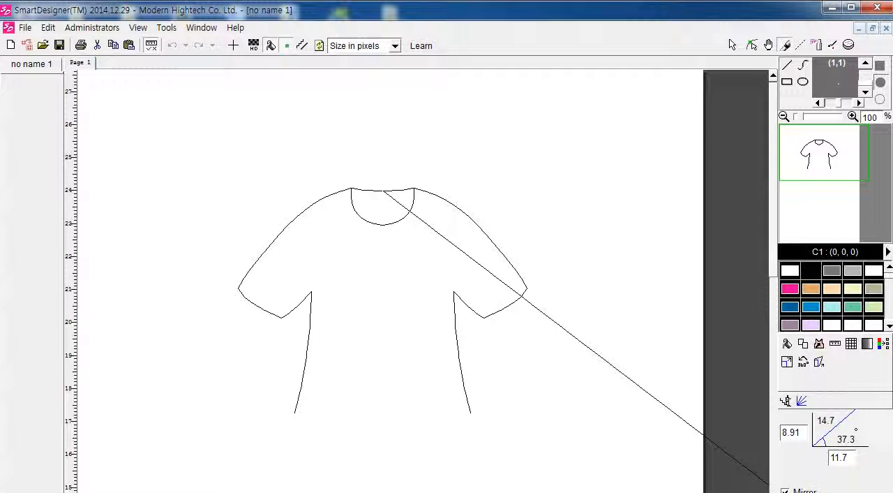
pyautogui.click(785, 491)
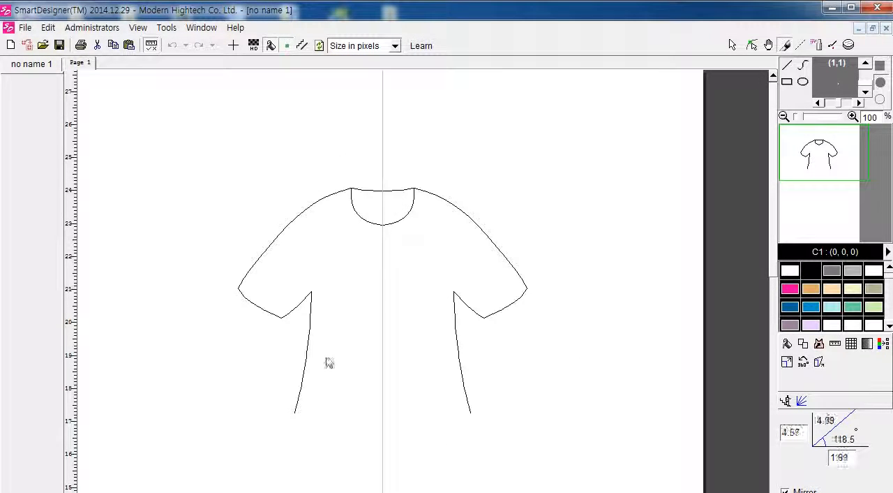
pyautogui.rightClick(399, 414)
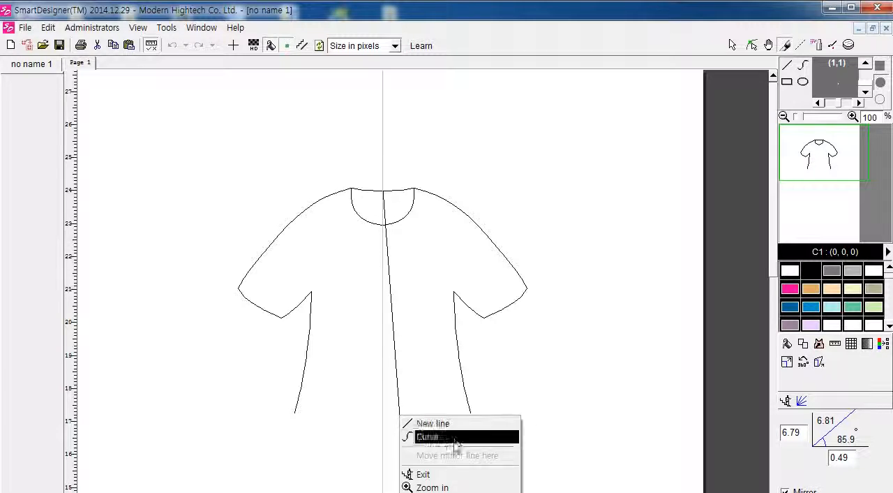
pyautogui.click(455, 475)
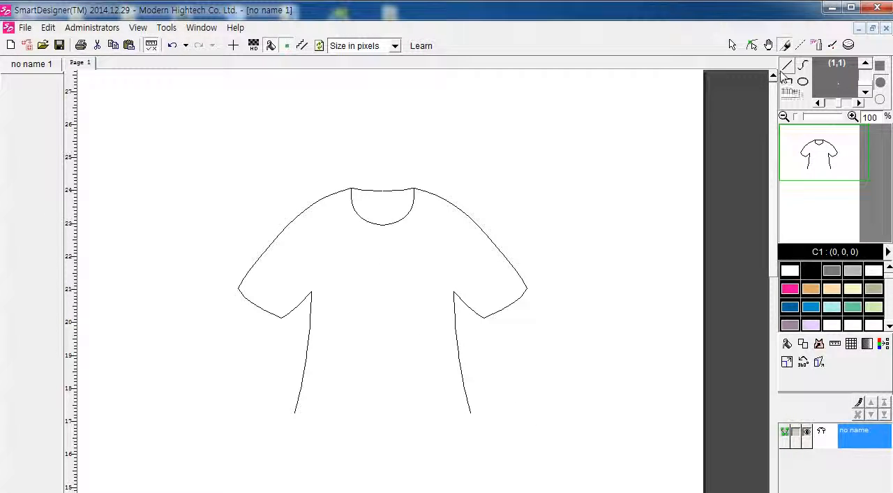
pyautogui.click(803, 65)
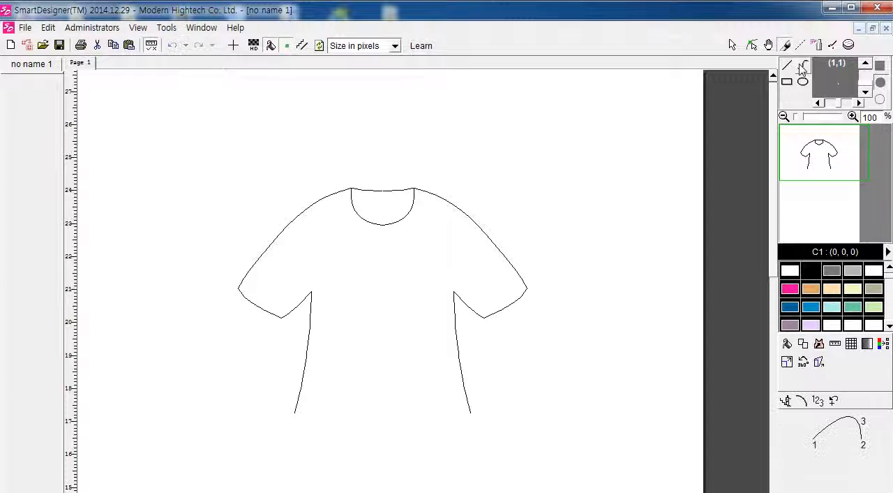
pyautogui.click(787, 65)
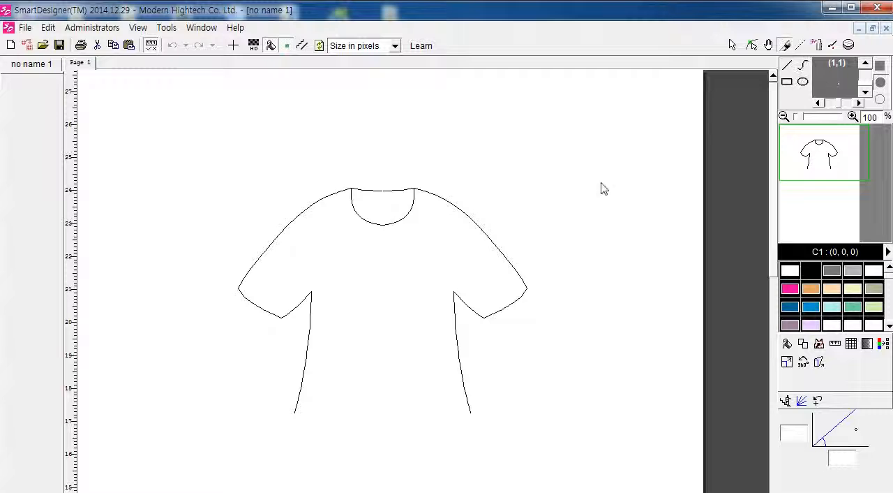
pyautogui.click(804, 65)
pyautogui.click(787, 66)
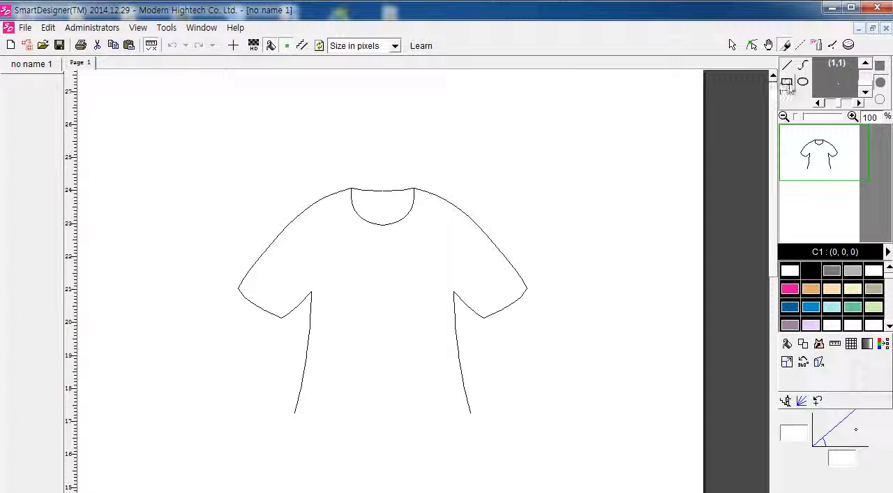
pyautogui.click(787, 81)
pyautogui.click(787, 68)
# Step: Close the shirt with a mirrored hem curve from the side seam's lower end to the mirror line at about 16.5 cm on the ruler
pyautogui.click(803, 66)
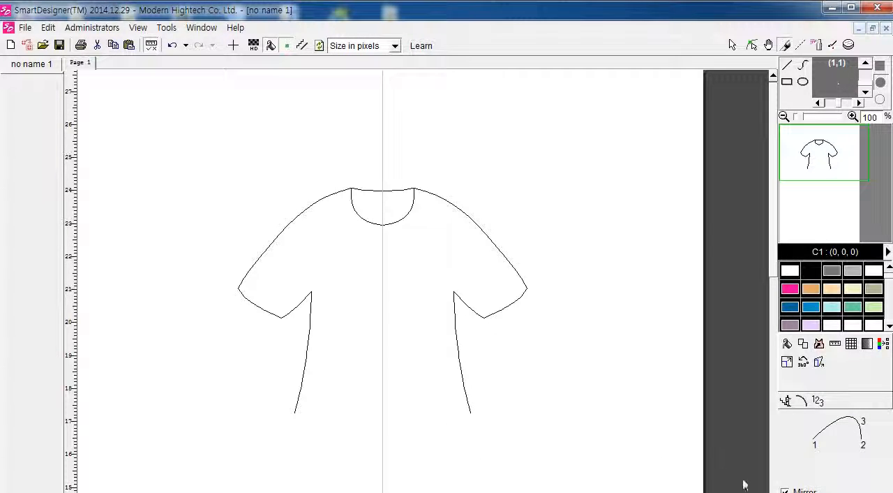
pyautogui.click(383, 436)
pyautogui.click(444, 431)
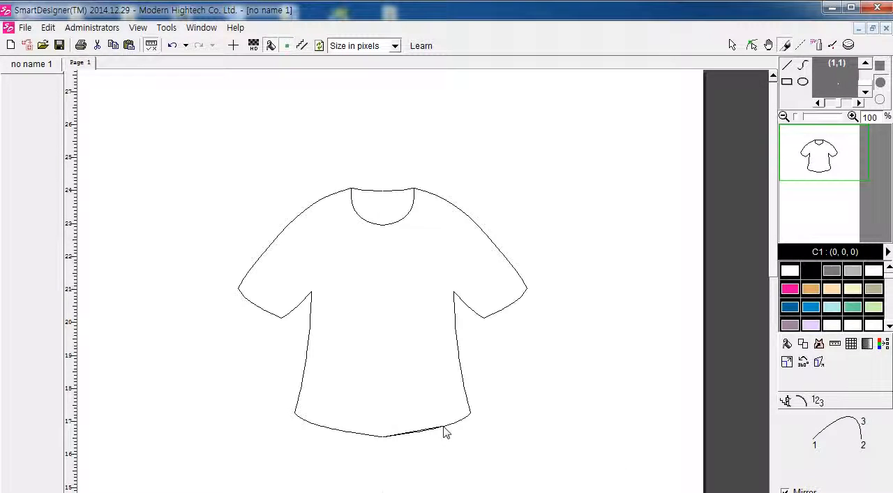
# Step: Finish the outline curves and start a new curve on the centre line just below the front neckline, with mirroring enabled
pyautogui.rightClick(460, 448)
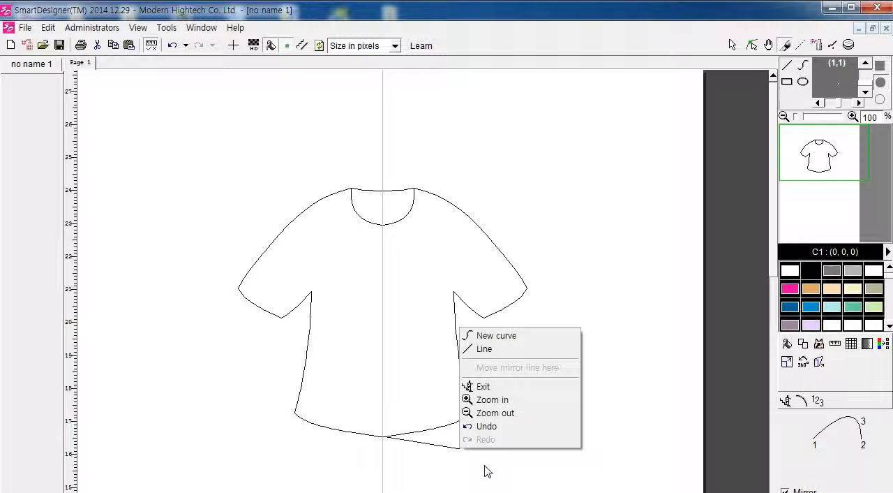
pyautogui.click(497, 388)
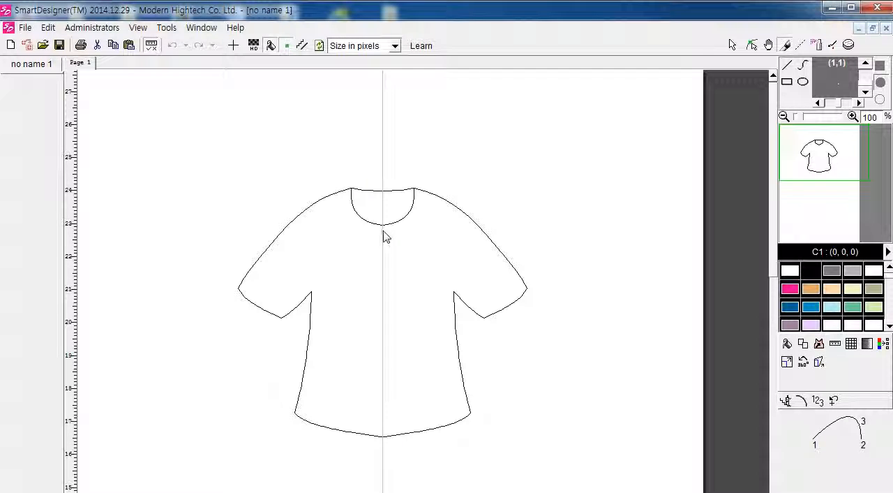
pyautogui.click(383, 231)
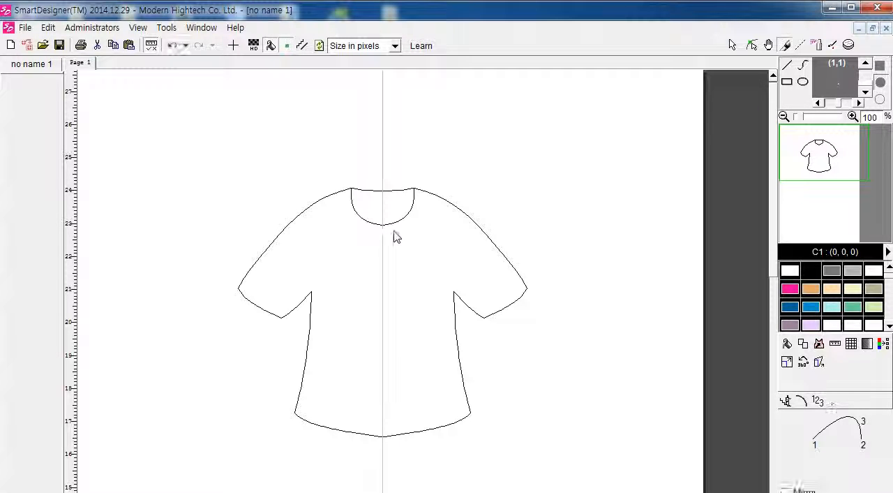
pyautogui.click(424, 194)
pyautogui.hotkey('ctrl', 'z')
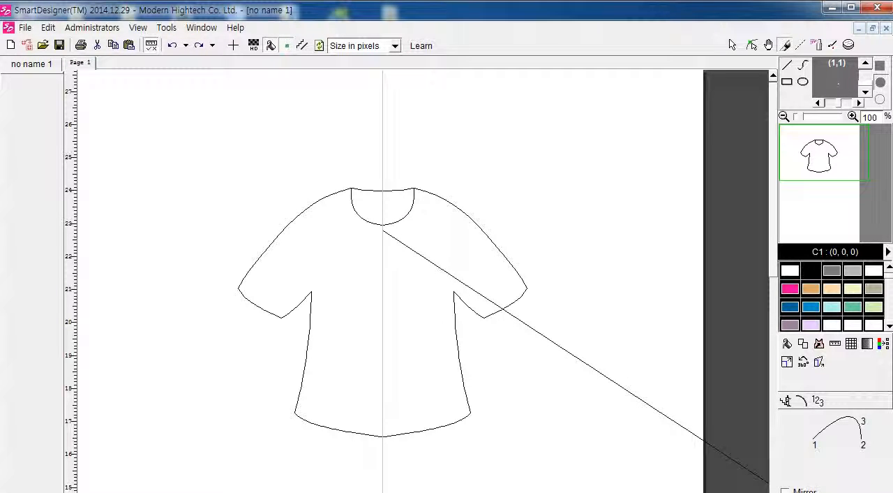
pyautogui.click(784, 490)
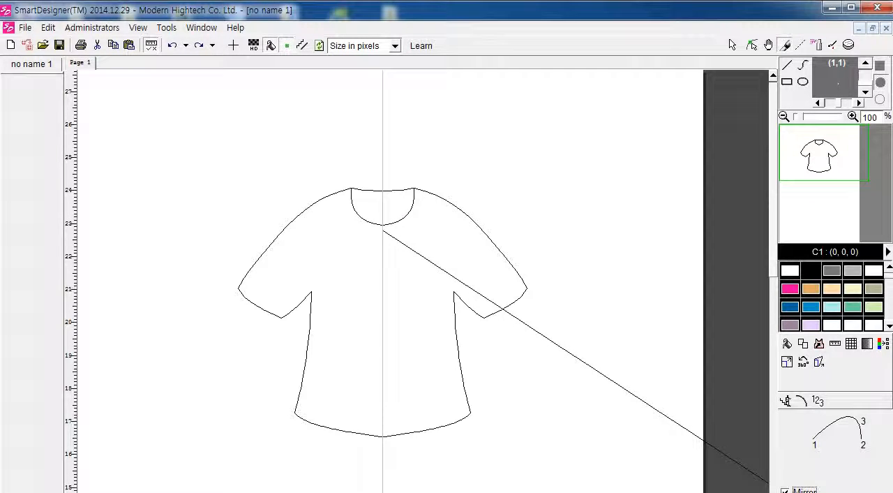
pyautogui.click(445, 201)
pyautogui.click(424, 226)
pyautogui.hotkey('ctrl', 'z')
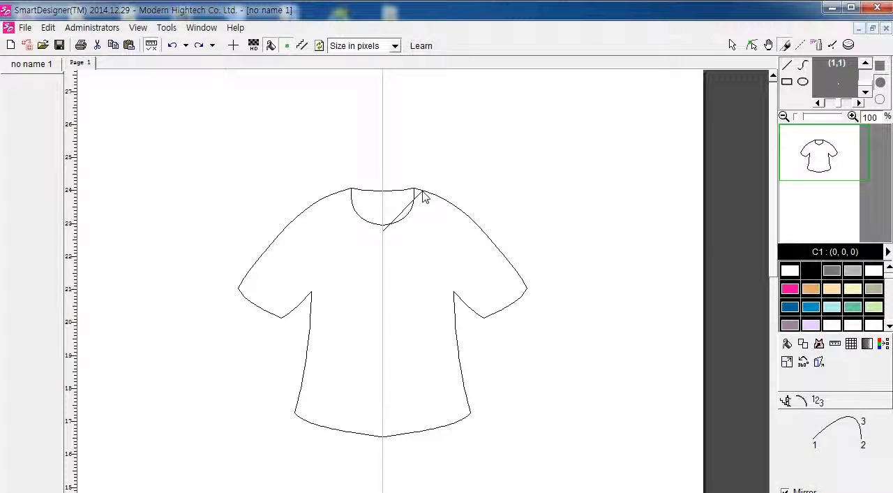
pyautogui.click(423, 191)
pyautogui.hotkey('ctrl', 'z')
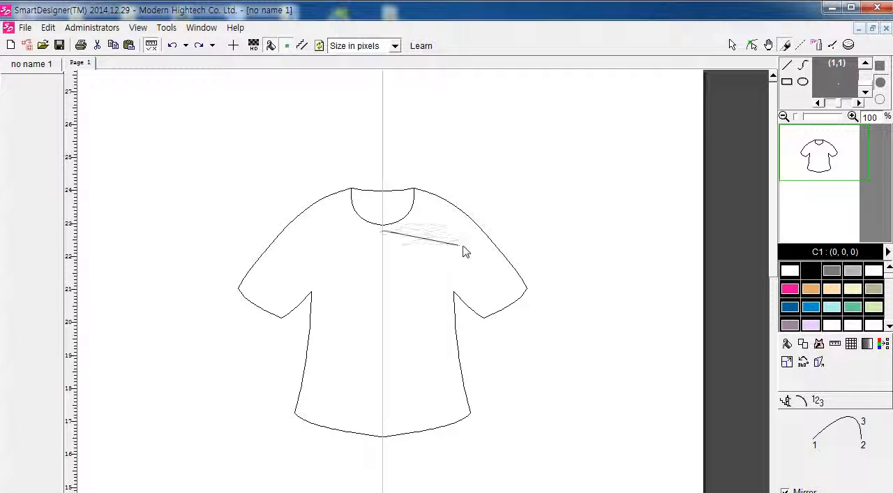
pyautogui.click(490, 241)
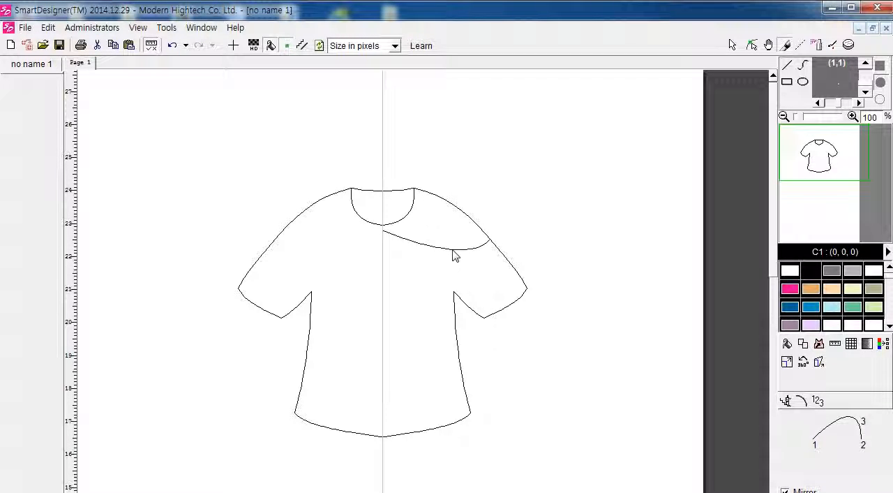
pyautogui.hotkey('ctrl', 'z')
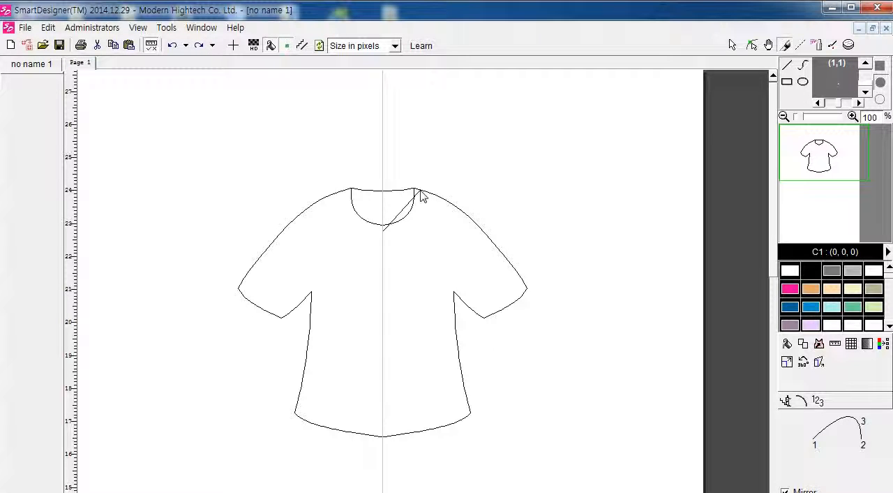
# Step: Draw the mirrored outer neckband curve parallel to the front neckline, ending on the shoulder just outside the neck point, and exit curve drawing
pyautogui.click(419, 191)
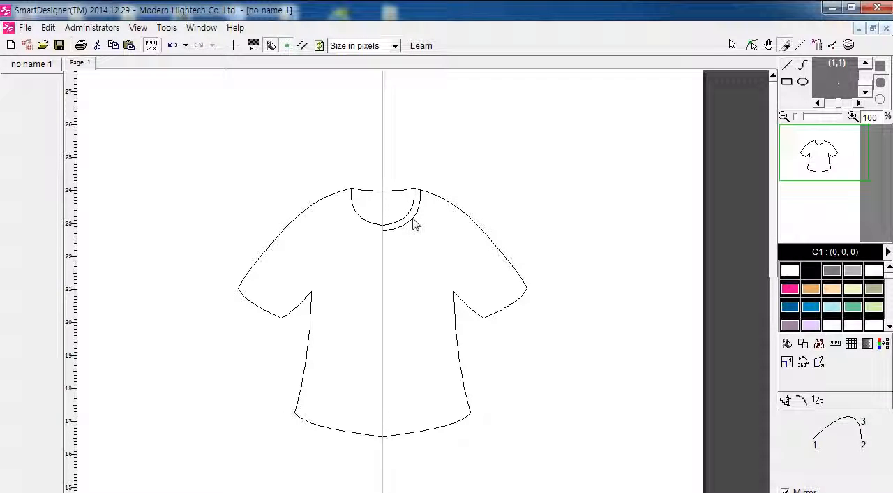
pyautogui.click(414, 223)
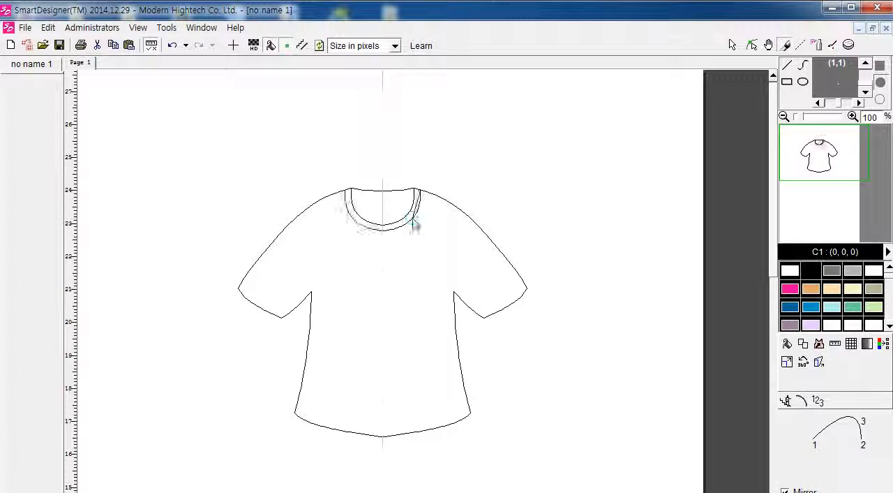
pyautogui.rightClick(454, 244)
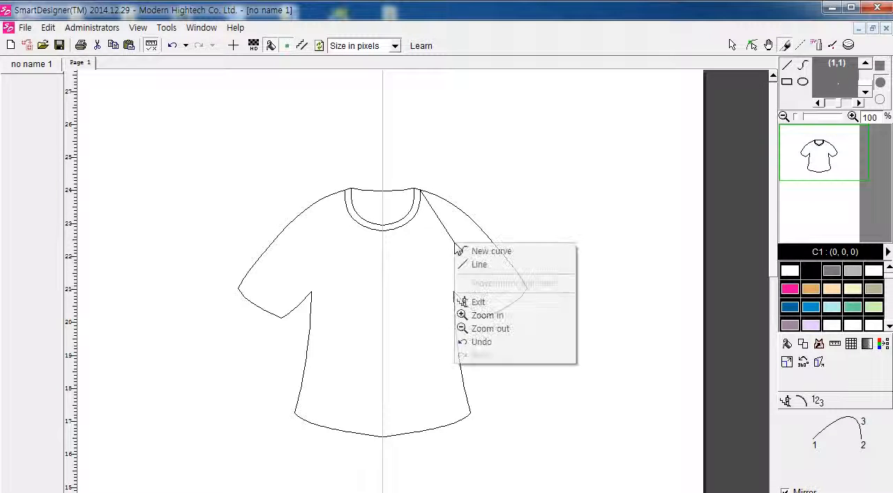
pyautogui.click(469, 302)
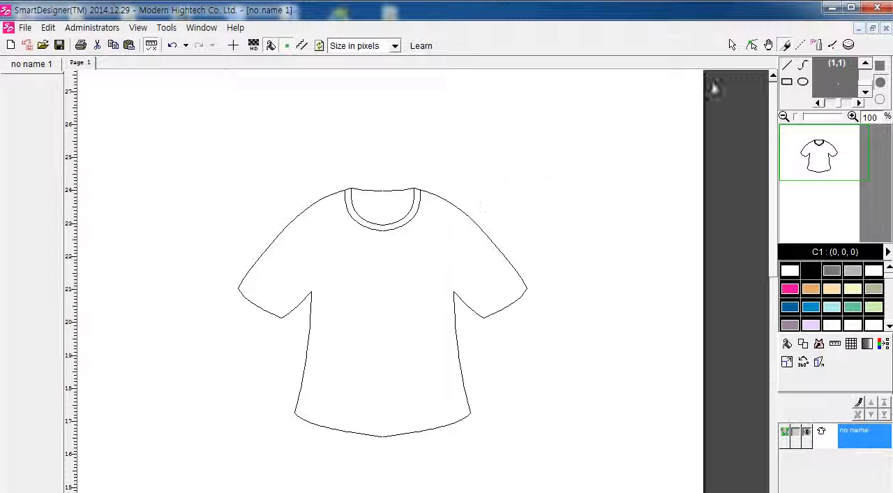
# Step: Draw a mirrored armhole seam as a dotted-pen curve from the shoulder to the armpit, bowed toward the body, and exit curve drawing
pyautogui.click(801, 46)
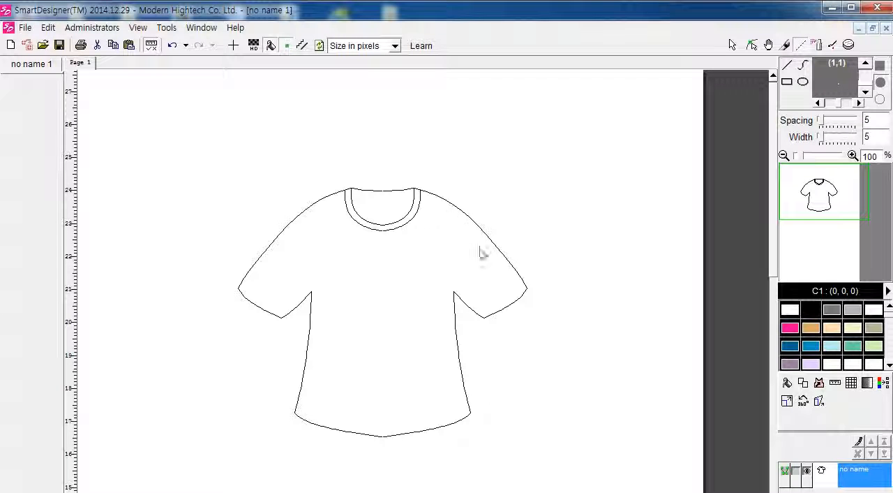
pyautogui.click(803, 64)
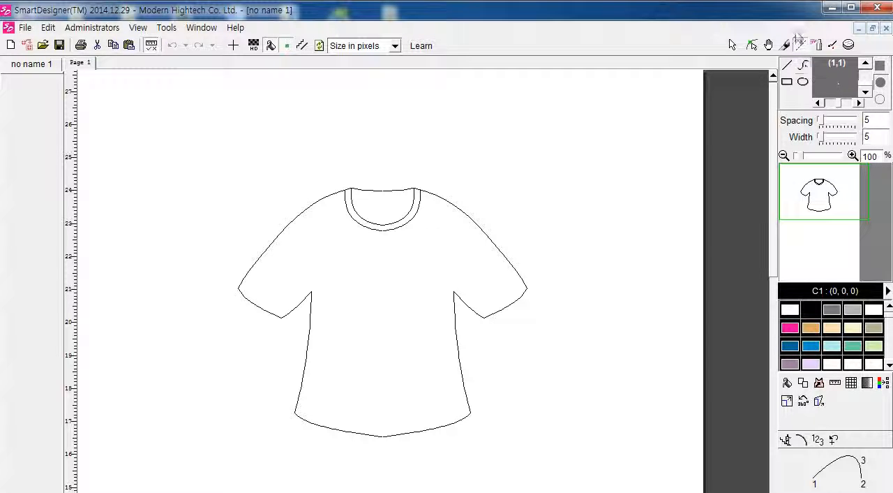
pyautogui.click(801, 45)
pyautogui.moveTo(456, 206); pyautogui.dragTo(455, 294)
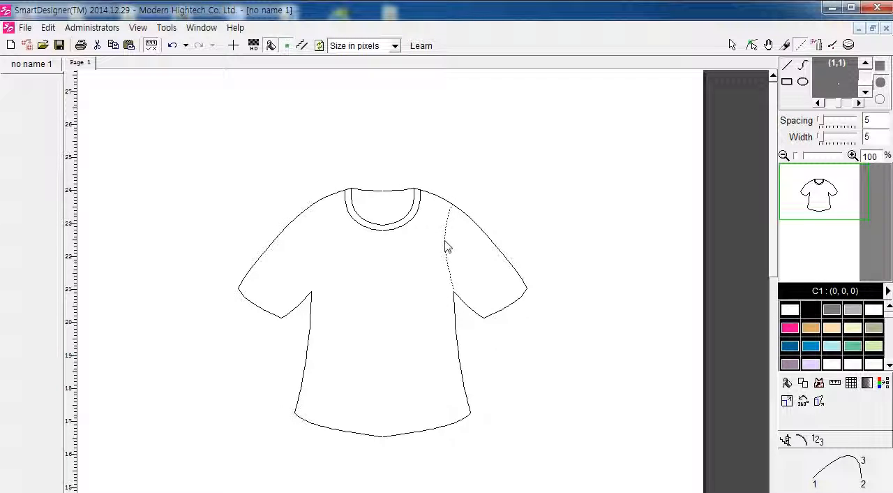
pyautogui.click(447, 243)
pyautogui.rightClick(683, 391)
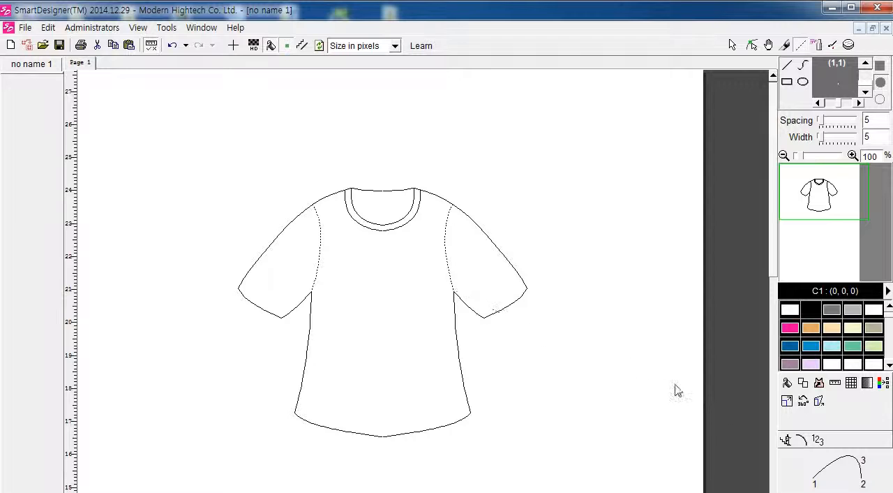
pyautogui.moveTo(454, 290)
pyautogui.mouseDown()
pyautogui.moveTo(331, 301)
pyautogui.moveTo(456, 299)
pyautogui.mouseUp()
pyautogui.rightClick(463, 291)
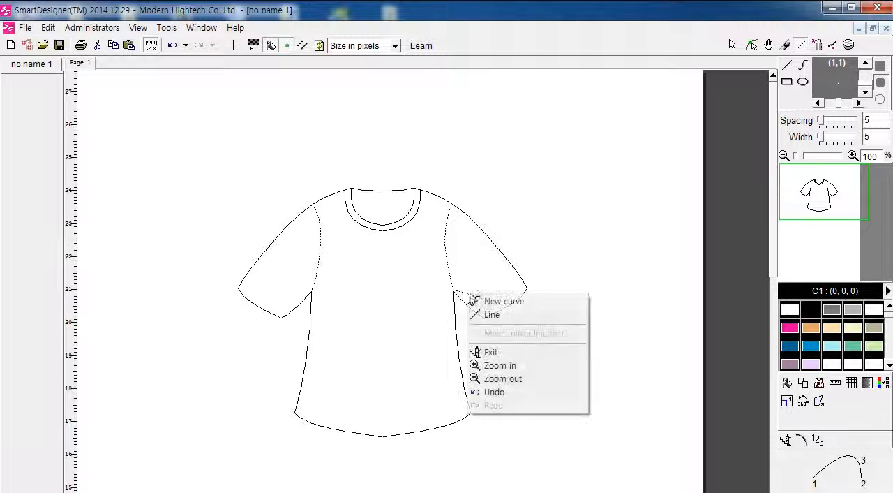
pyautogui.click(520, 353)
# Step: Examine the dashed armhole seam on the wearer's left up close, in both object selection and node editing modes
pyautogui.scroll(5, 461, 279)
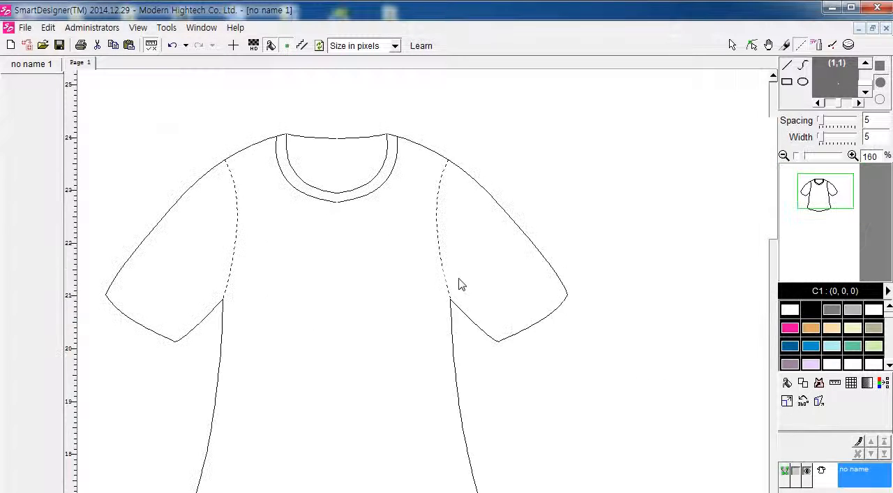
pyautogui.scroll(-2, 442, 277)
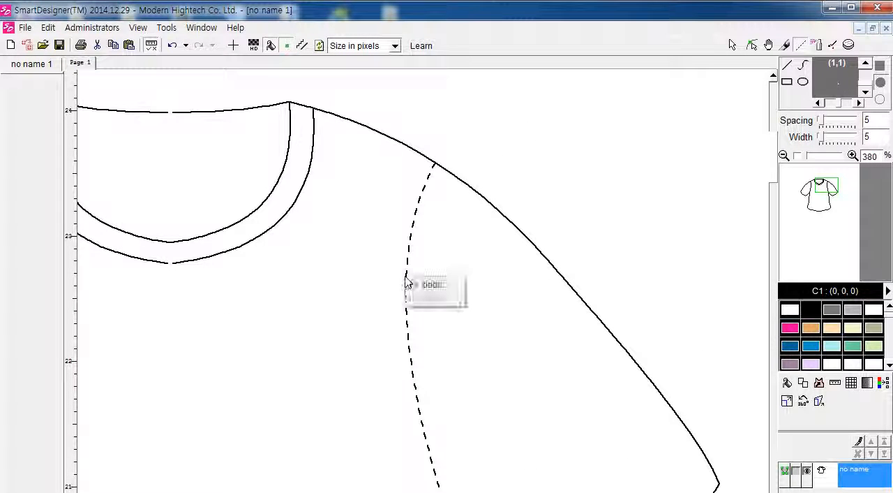
pyautogui.click(751, 46)
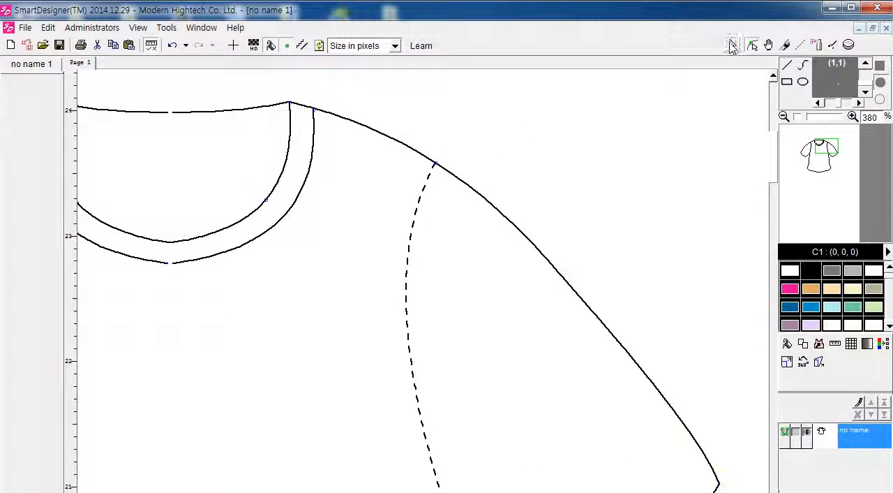
pyautogui.click(731, 45)
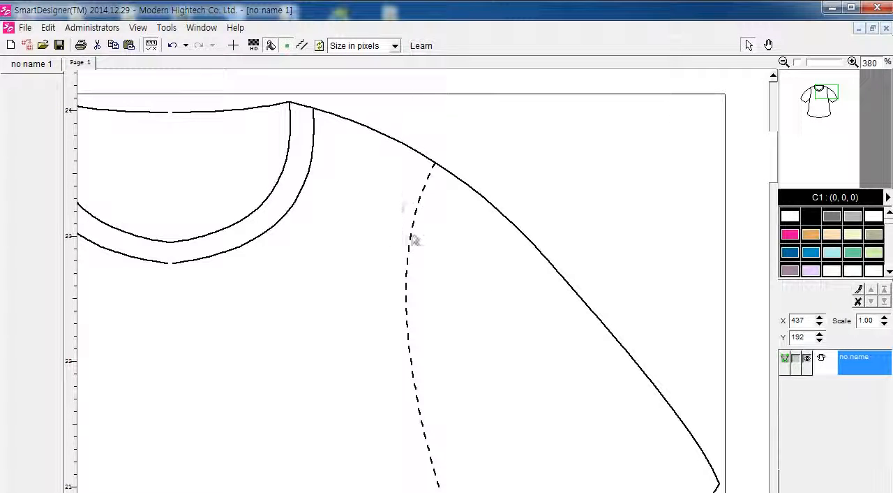
pyautogui.scroll(-2, 427, 275)
pyautogui.scroll(2, 427, 275)
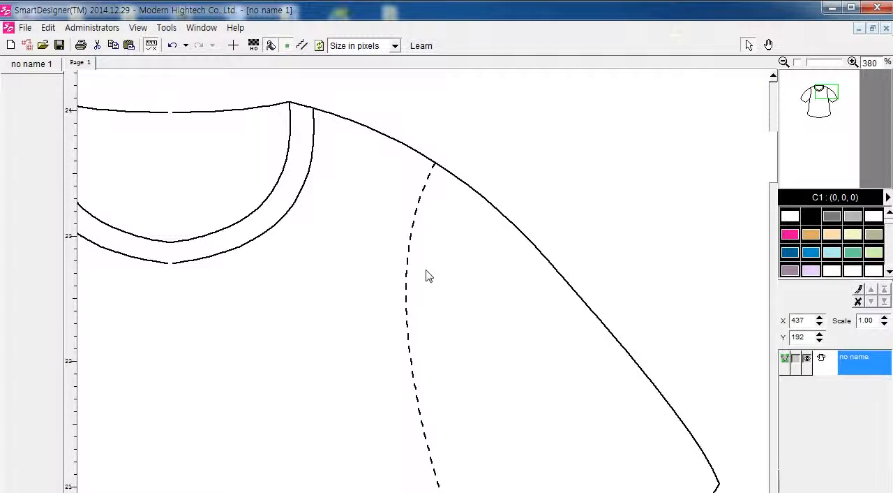
pyautogui.scroll(-1, 427, 275)
pyautogui.scroll(2, 429, 275)
pyautogui.scroll(-1, 429, 270)
pyautogui.doubleClick(453, 263)
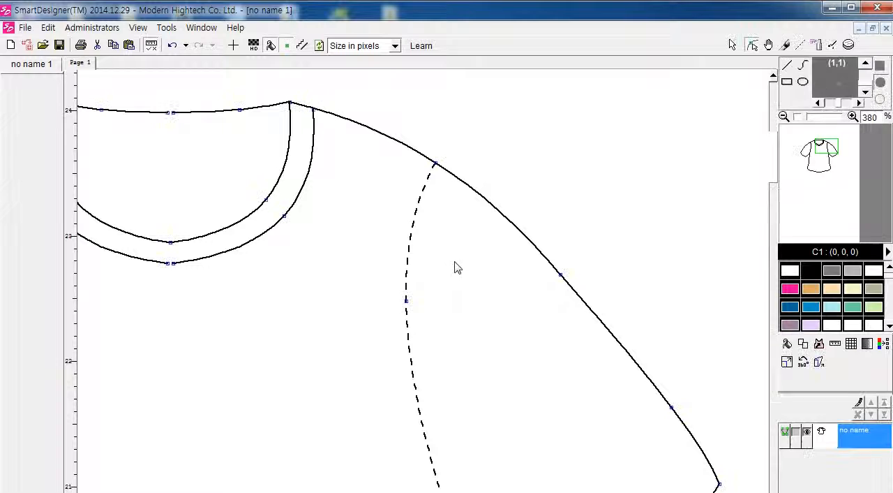
pyautogui.scroll(-1, 424, 254)
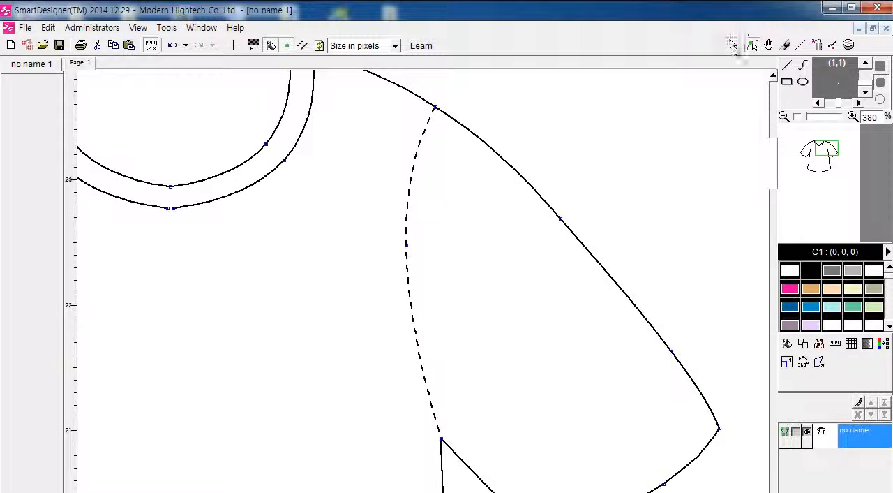
pyautogui.click(731, 45)
pyautogui.scroll(3, 516, 254)
pyautogui.scroll(-4, 515, 240)
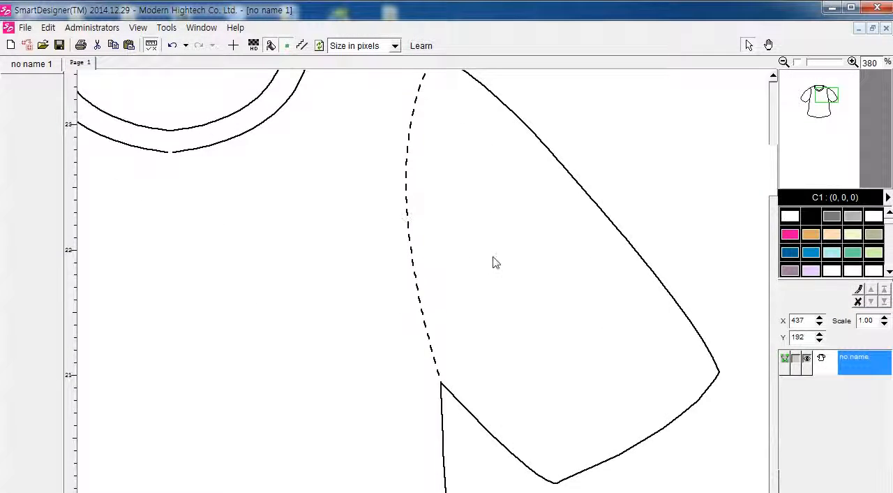
pyautogui.scroll(1, 481, 244)
pyautogui.scroll(2, 516, 192)
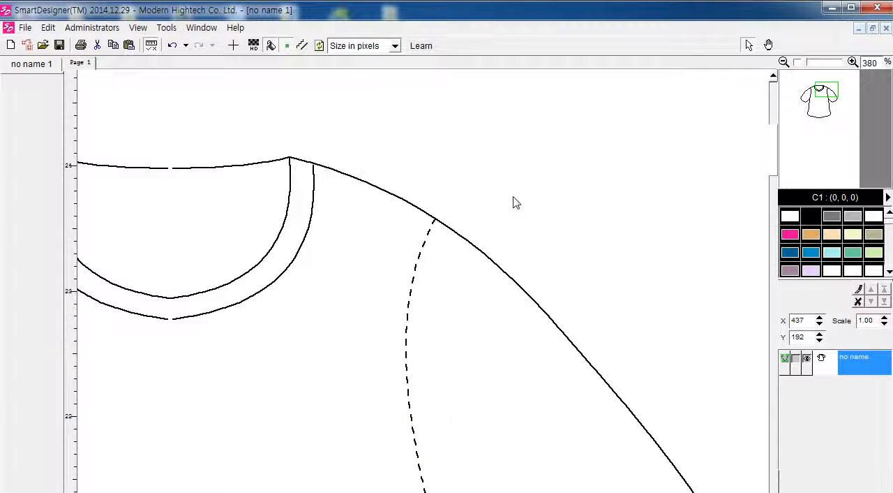
# Step: Edit the shirt's nodes and move the armhole seam's middle node slightly toward the sleeve to flatten the curve
pyautogui.scroll(-2, 499, 230)
pyautogui.scroll(1, 467, 257)
pyautogui.doubleClick(392, 178)
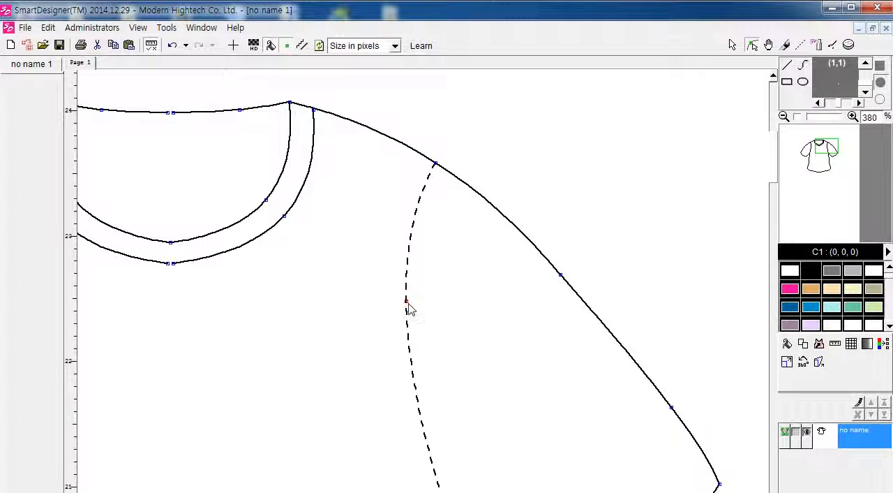
pyautogui.moveTo(407, 305)
pyautogui.mouseDown()
pyautogui.moveTo(453, 305)
pyautogui.moveTo(418, 302)
pyautogui.mouseUp()
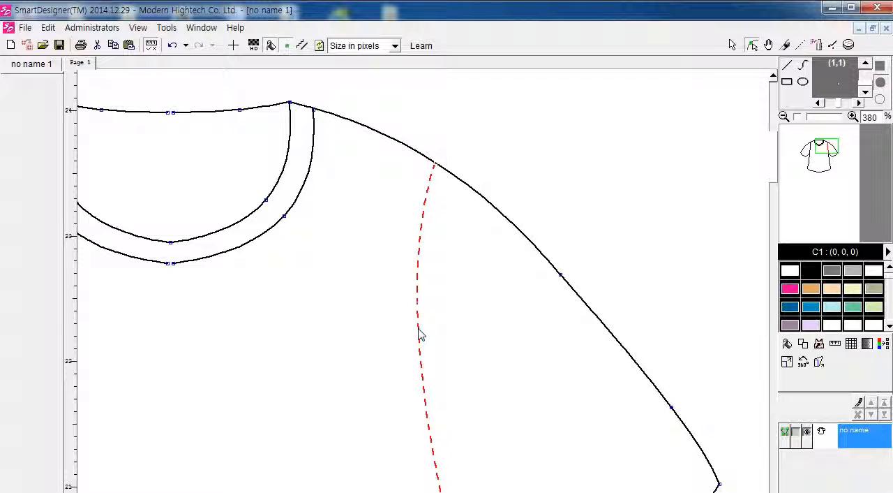
# Step: Change the line style of the armhole seam on the wearer's left to a solid line with dashed stitching on both sides
pyautogui.rightClick(419, 327)
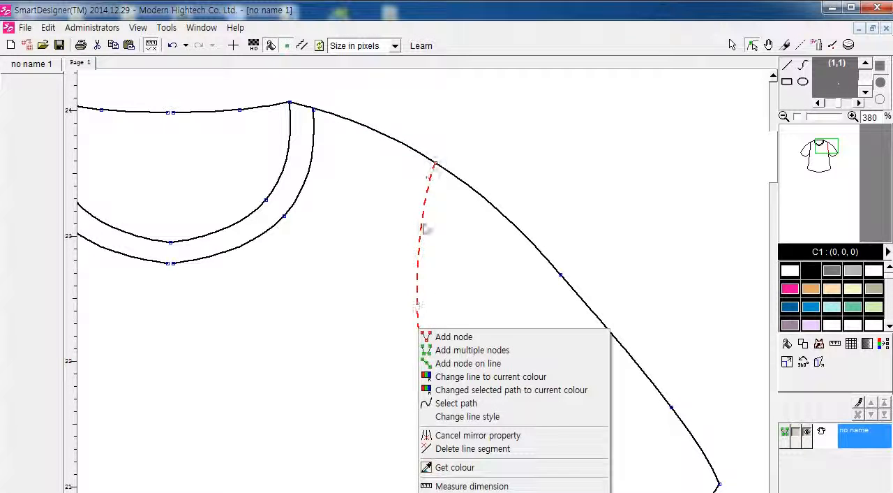
pyautogui.click(464, 416)
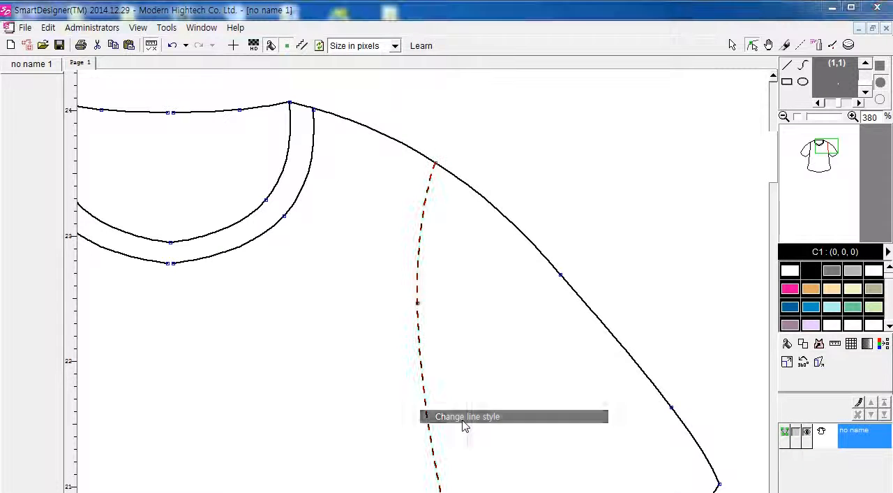
pyautogui.moveTo(535, 128); pyautogui.dragTo(576, 91)
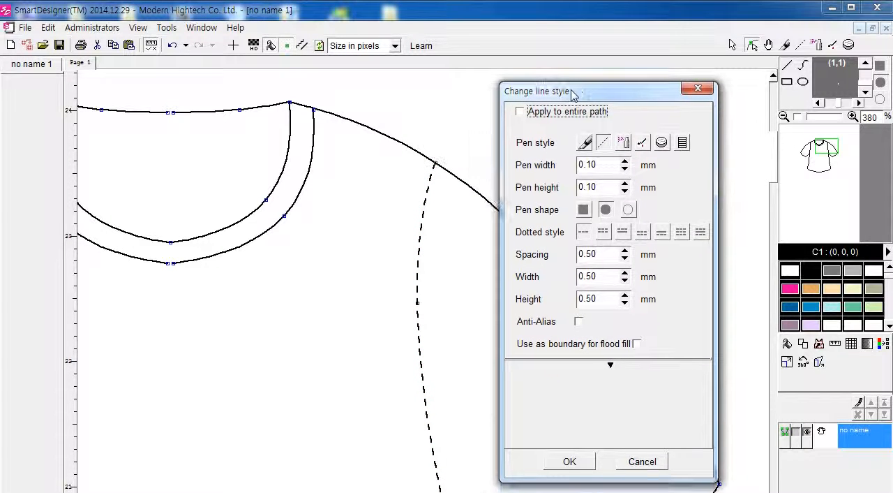
pyautogui.click(622, 234)
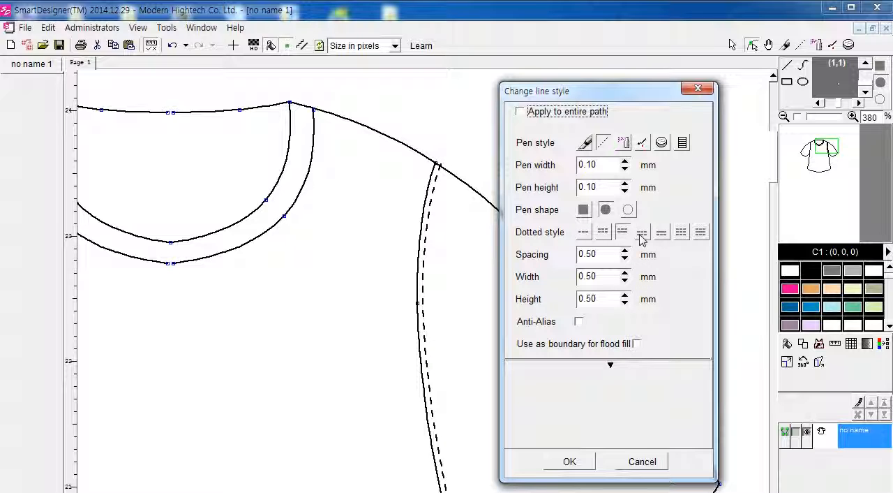
pyautogui.click(642, 235)
pyautogui.click(662, 234)
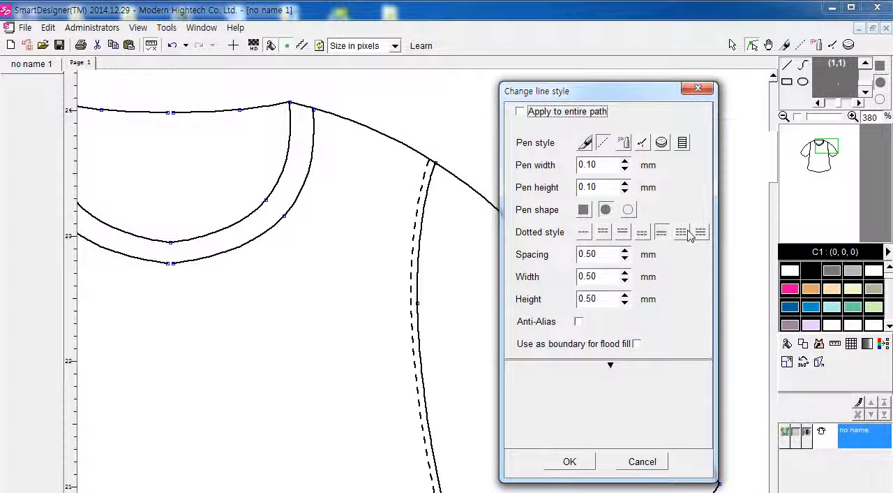
pyautogui.click(688, 236)
pyautogui.click(701, 234)
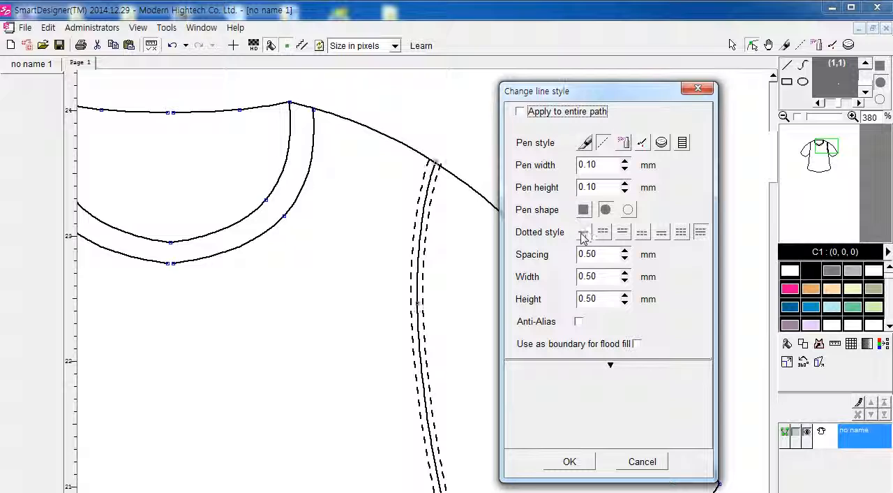
pyautogui.click(583, 234)
pyautogui.click(700, 234)
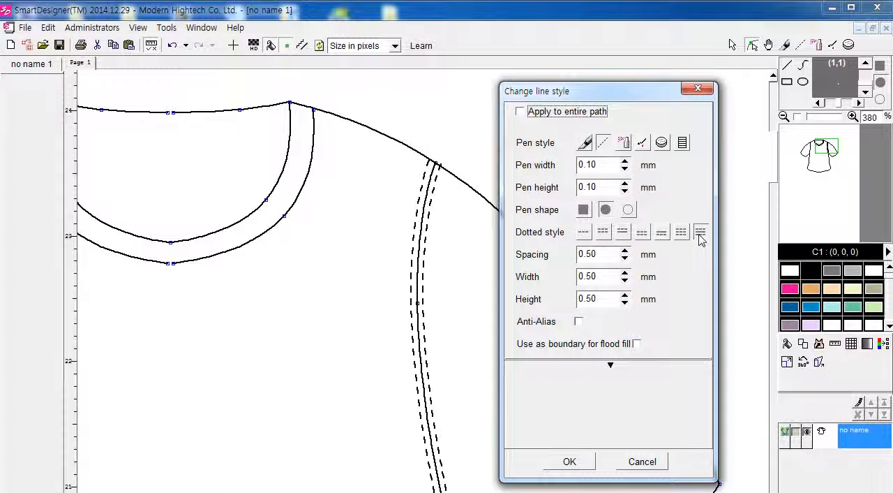
# Step: Set the armhole seam's pen width and pen height to 0.00 mm
pyautogui.click(625, 169)
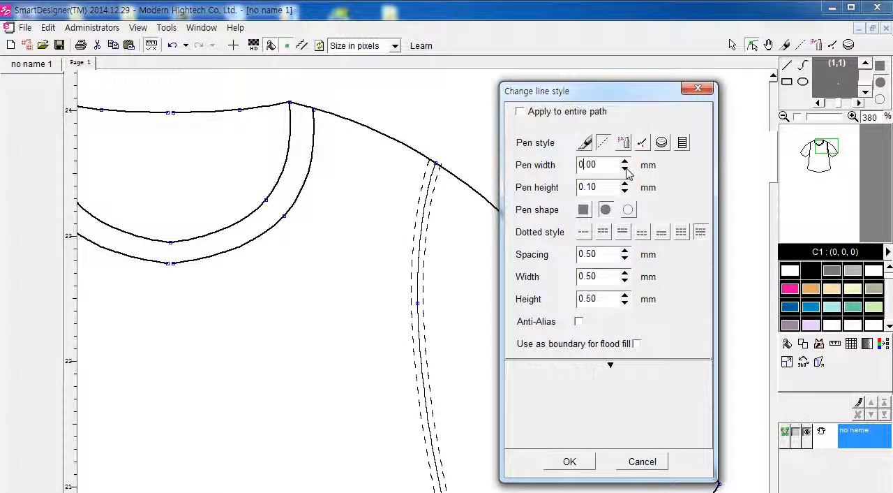
pyautogui.click(625, 161)
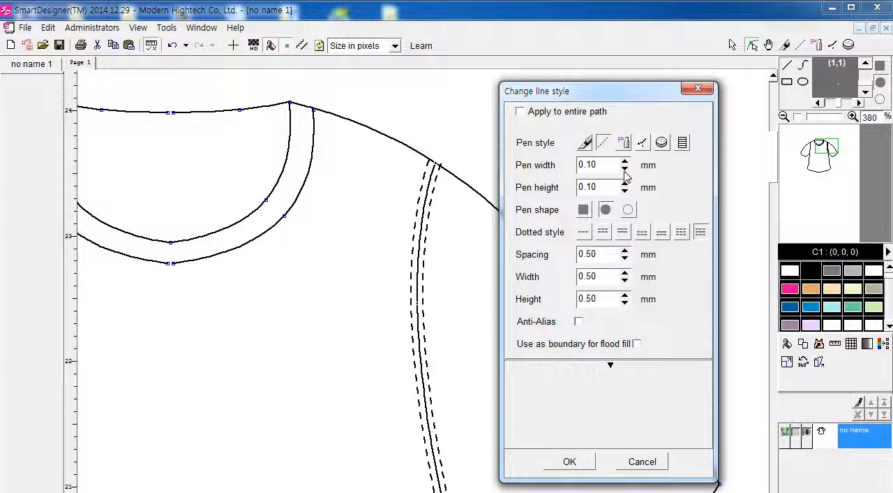
pyautogui.click(625, 169)
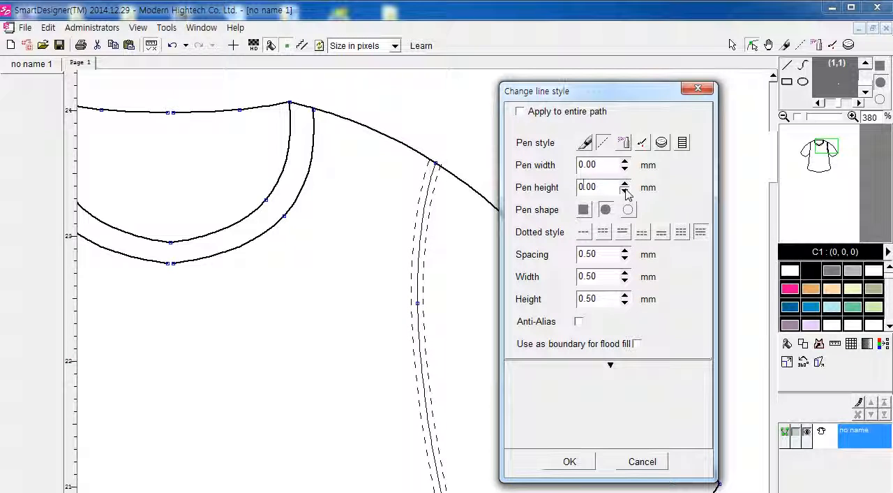
# Step: Set the seam stitching's spacing to 0.80 mm and its width to 1.00 mm
pyautogui.click(625, 250)
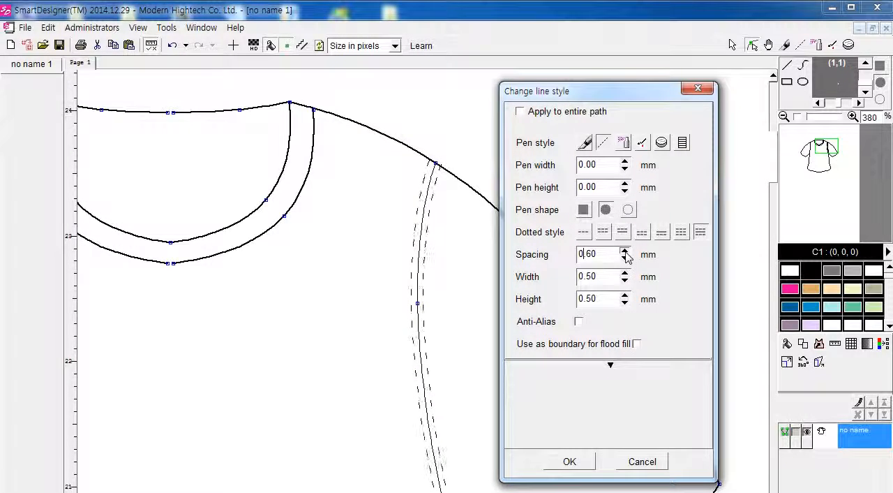
pyautogui.click(625, 259)
pyautogui.click(625, 258)
pyautogui.click(625, 258)
pyautogui.click(625, 273)
pyautogui.click(626, 272)
pyautogui.click(625, 272)
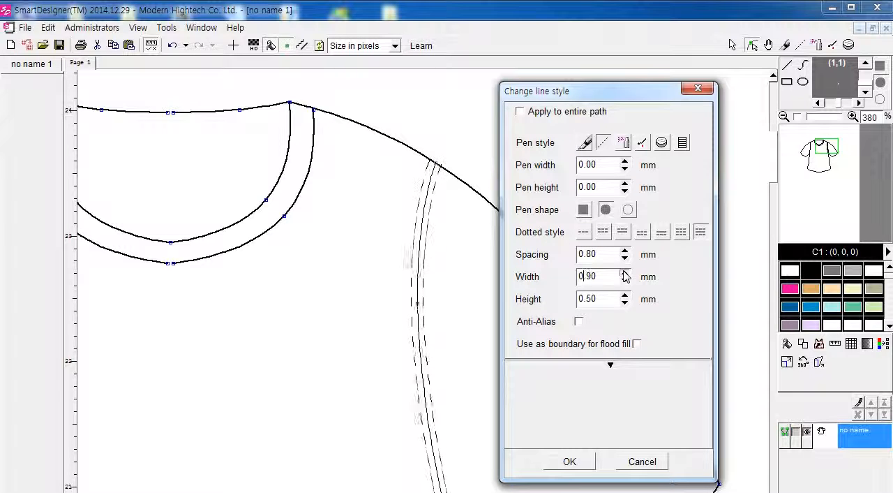
pyautogui.click(625, 273)
pyautogui.click(625, 273)
# Step: Try a 1.10 mm stitch height and a 0.20 mm pen width, restoring them to 0.50 mm and 0.00 mm
pyautogui.click(625, 294)
pyautogui.click(625, 295)
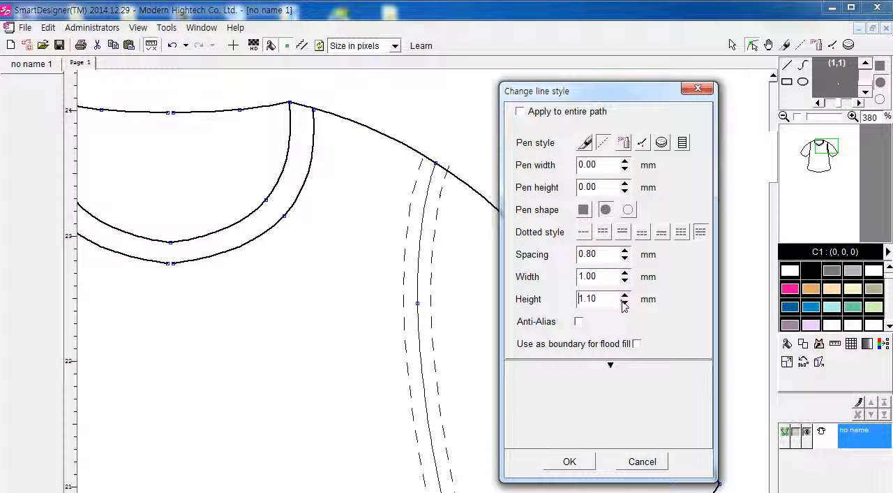
pyautogui.click(625, 294)
pyautogui.click(625, 294)
pyautogui.click(626, 303)
pyautogui.click(625, 303)
pyautogui.click(625, 303)
pyautogui.click(625, 303)
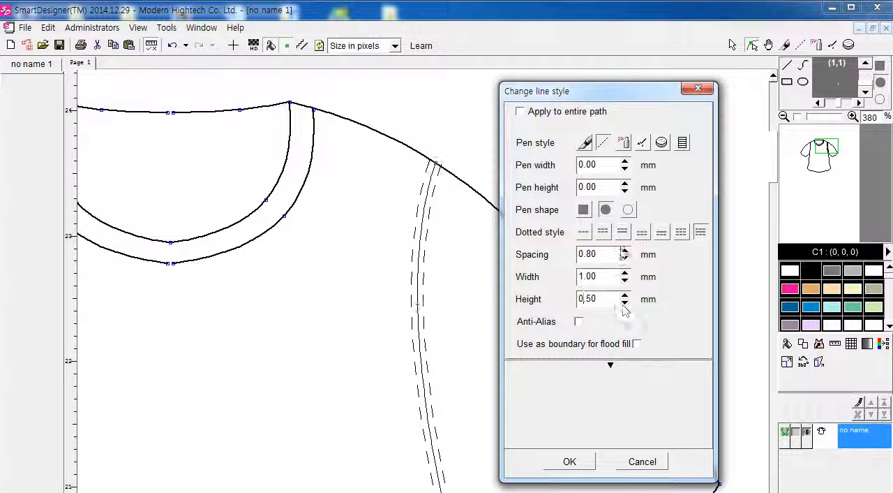
pyautogui.click(626, 161)
pyautogui.click(625, 161)
pyautogui.click(625, 170)
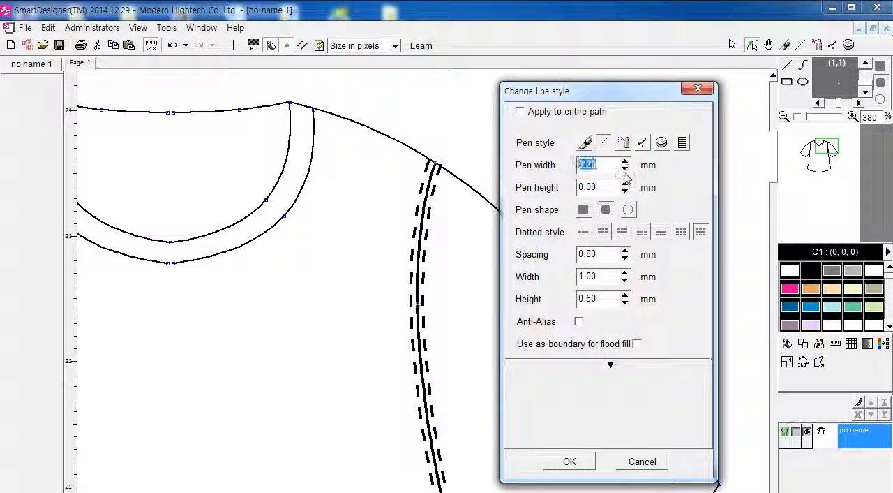
pyautogui.click(625, 170)
# Step: Set the seam's stitch spacing to 0.50 mm and stitch width to 0.60 mm, and apply the line style
pyautogui.click(625, 250)
pyautogui.click(625, 250)
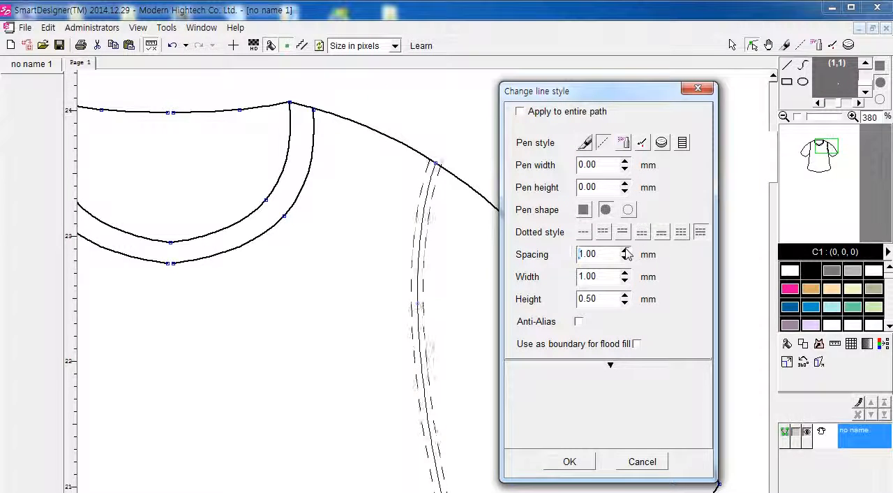
pyautogui.click(625, 258)
pyautogui.click(625, 258)
pyautogui.click(626, 258)
pyautogui.click(625, 259)
pyautogui.click(625, 258)
pyautogui.click(625, 258)
pyautogui.click(625, 258)
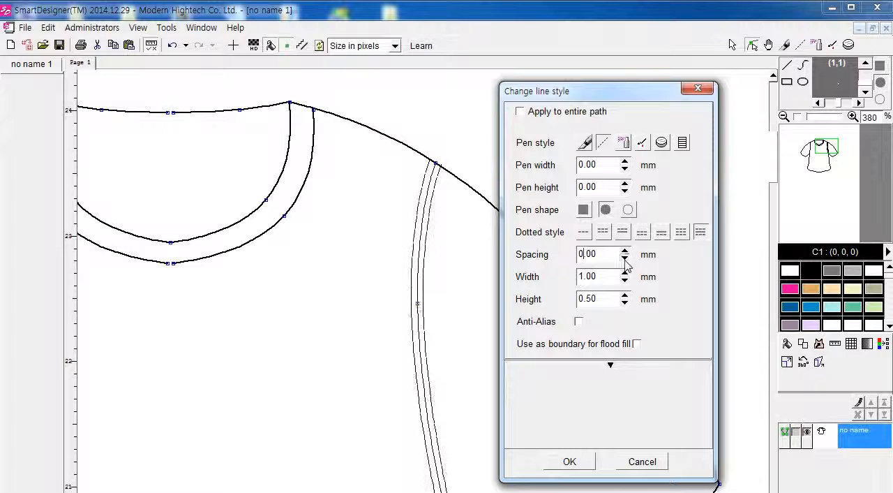
pyautogui.click(625, 250)
pyautogui.click(625, 250)
pyautogui.click(625, 250)
pyautogui.click(625, 250)
pyautogui.click(625, 251)
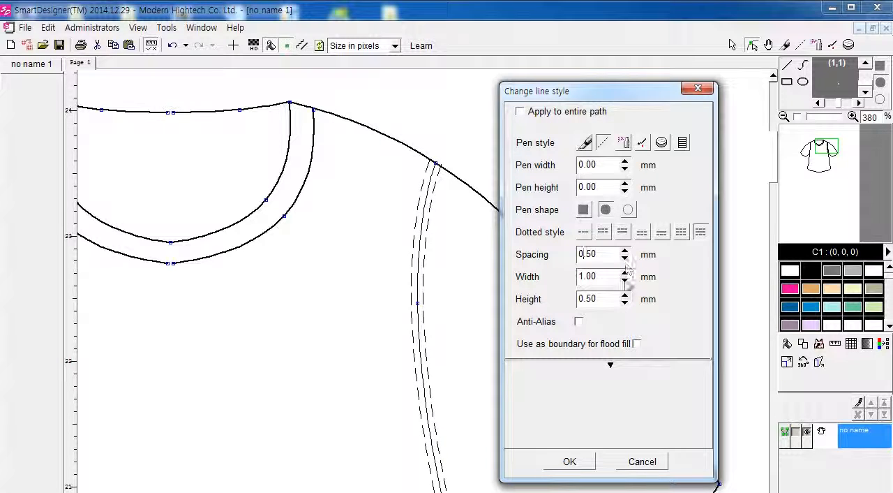
pyautogui.click(625, 281)
pyautogui.click(625, 281)
pyautogui.click(625, 281)
pyautogui.click(625, 281)
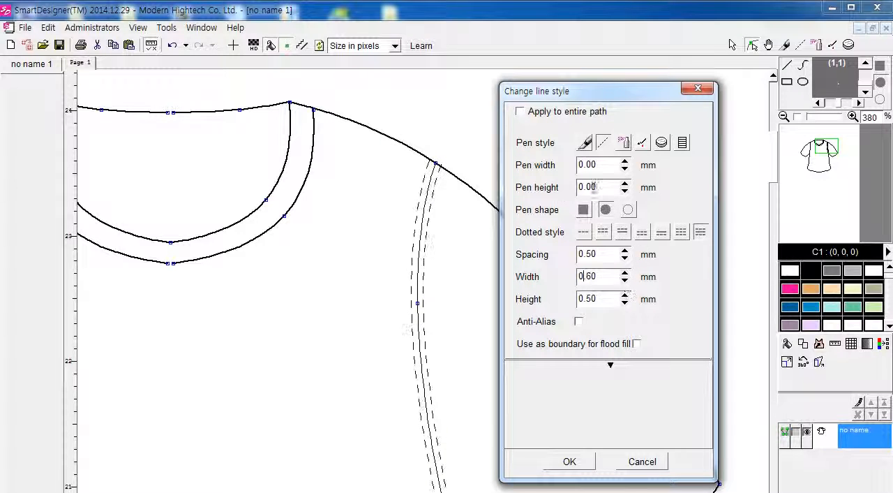
pyautogui.click(565, 461)
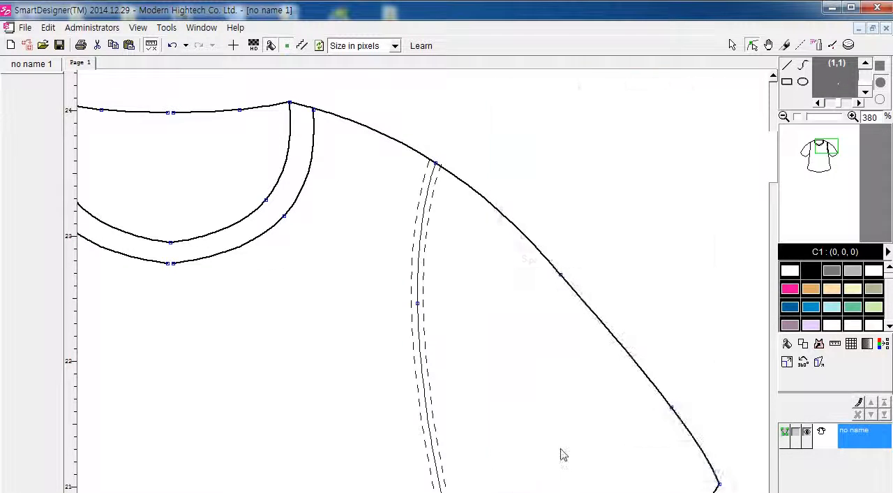
# Step: Examine the line editing options for the dashed armhole seam on the wearer's right
pyautogui.hscroll(-3, 563, 455)
pyautogui.hscroll(-1, 548, 455)
pyautogui.hscroll(1, 538, 453)
pyautogui.hscroll(-1, 472, 440)
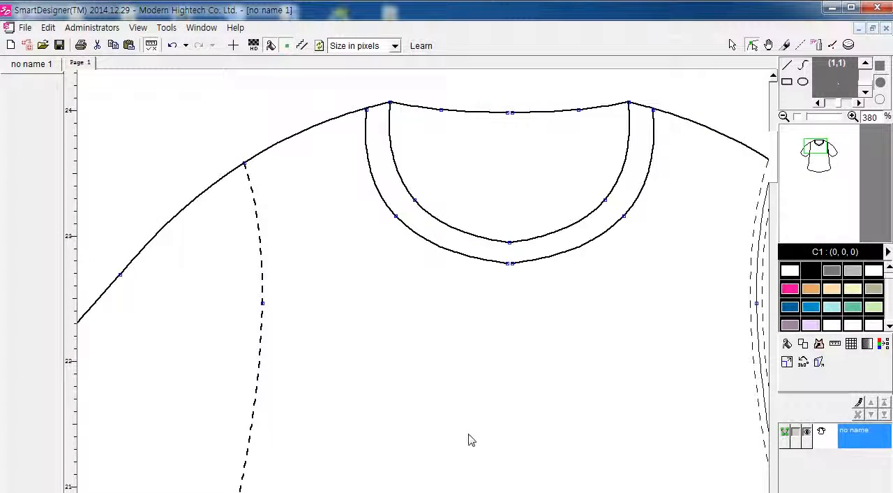
pyautogui.click(263, 276)
pyautogui.rightClick(262, 272)
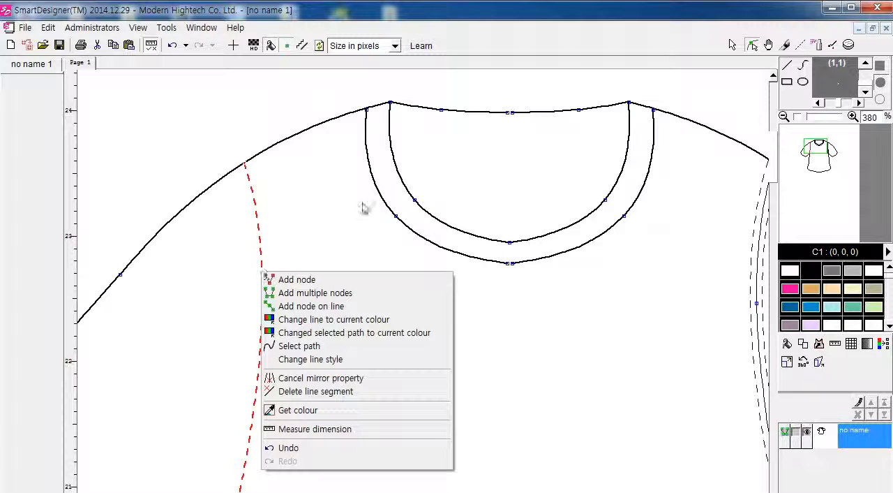
pyautogui.click(631, 306)
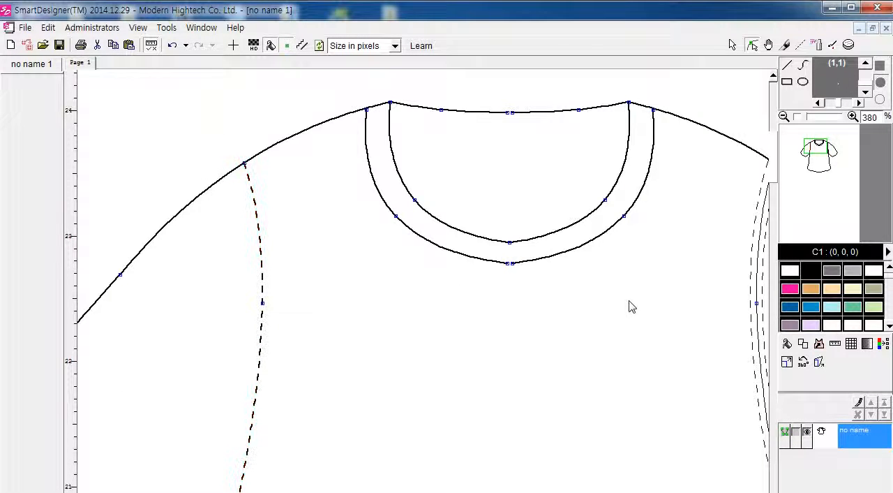
# Step: Select the dashed armhole seam and the outer neckband curve on the wearer's right together
pyautogui.hscroll(1, 652, 364)
pyautogui.scroll(-1, 652, 363)
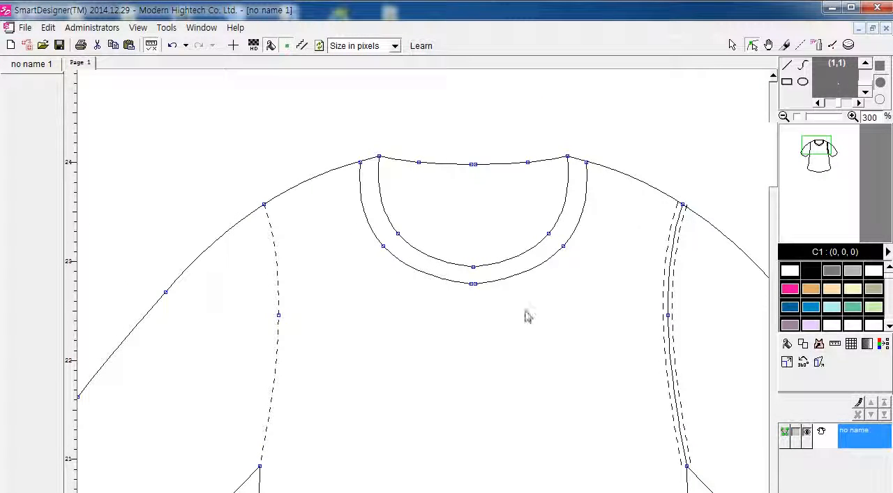
pyautogui.click(277, 253)
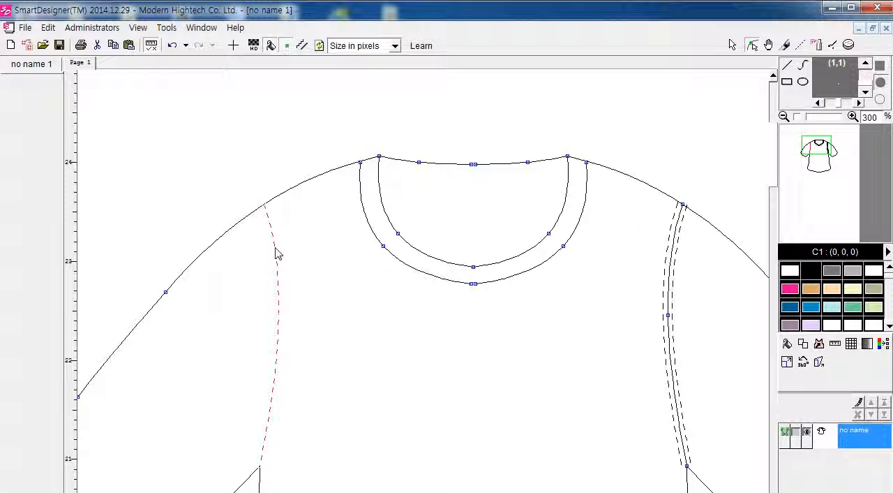
pyautogui.click(277, 253)
pyautogui.keyDown('shift'); pyautogui.click(362, 206); pyautogui.keyUp('shift')
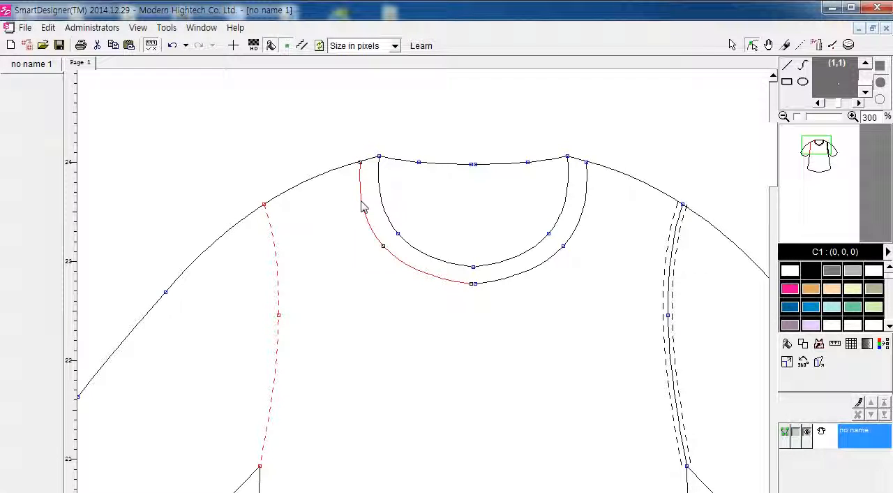
pyautogui.keyDown('shift'); pyautogui.click(361, 201); pyautogui.keyUp('shift')
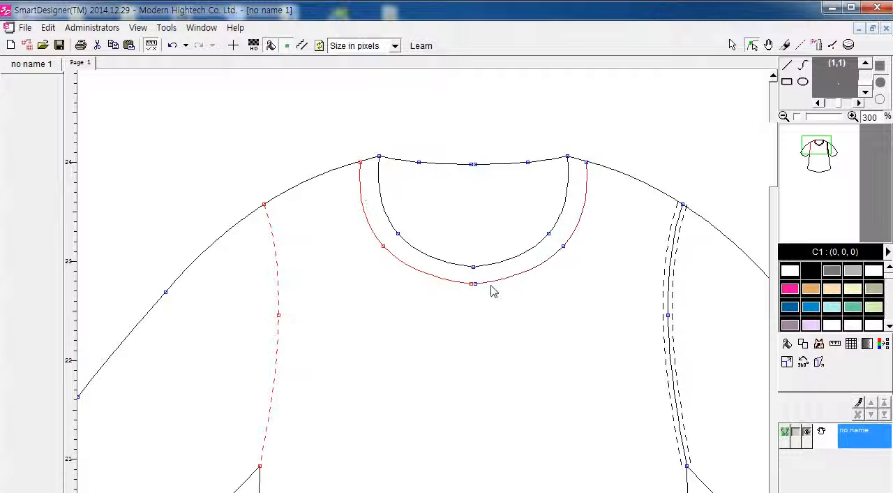
# Step: Try adding the inner neckline curves to the selection and remove them again
pyautogui.keyDown('shift'); pyautogui.click(384, 206); pyautogui.keyUp('shift')
pyautogui.keyDown('shift'); pyautogui.click(517, 260); pyautogui.keyUp('shift')
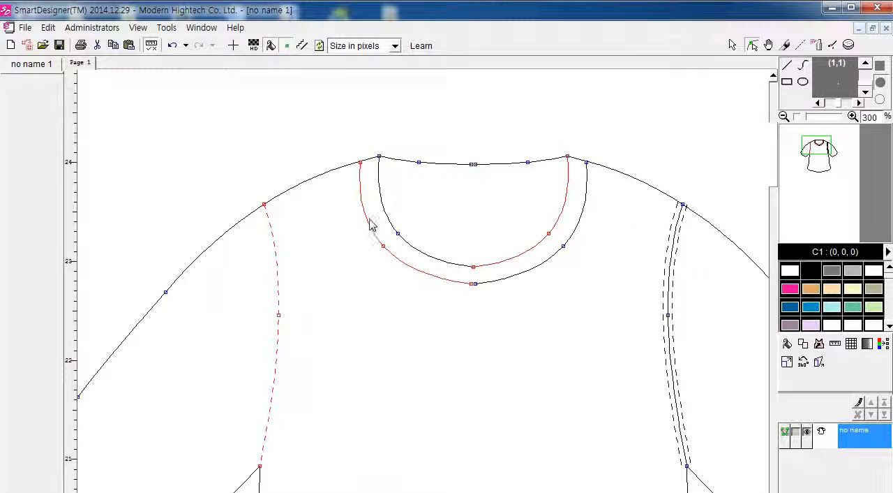
pyautogui.click(537, 254)
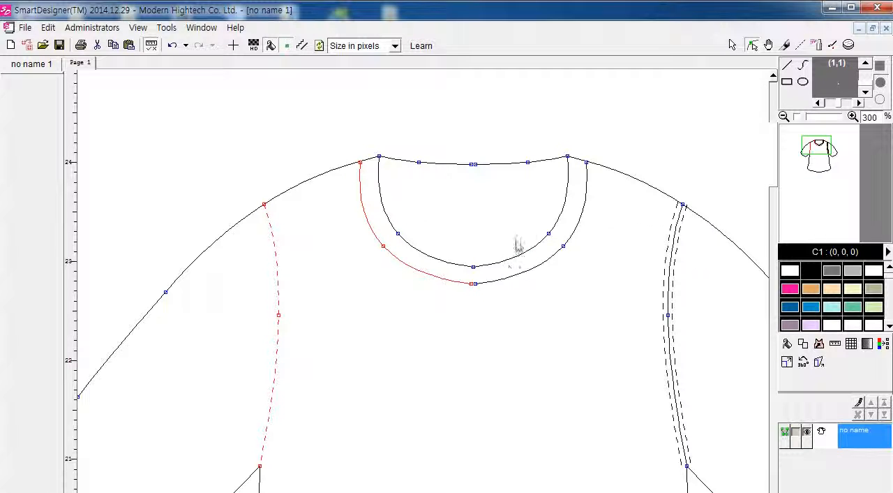
# Step: Box-select the middle node of the armhole seam on the wearer's right, and clear the selection
pyautogui.click(518, 242)
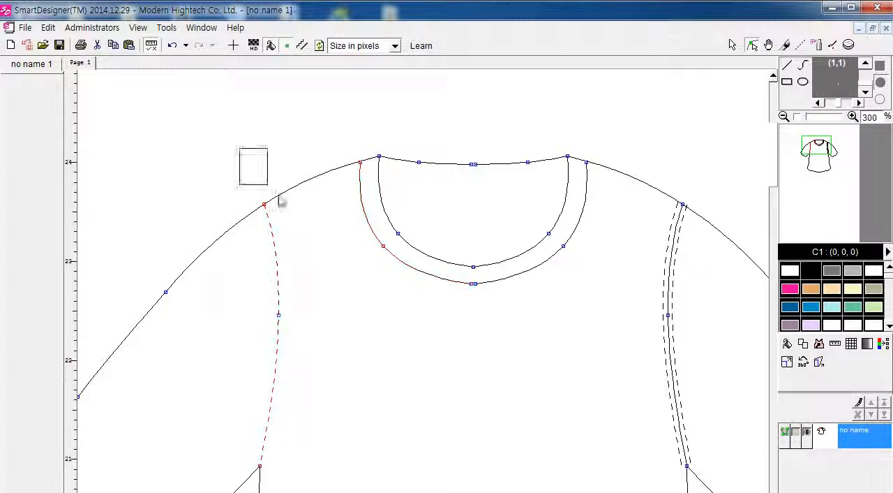
pyautogui.moveTo(278, 201); pyautogui.dragTo(367, 361)
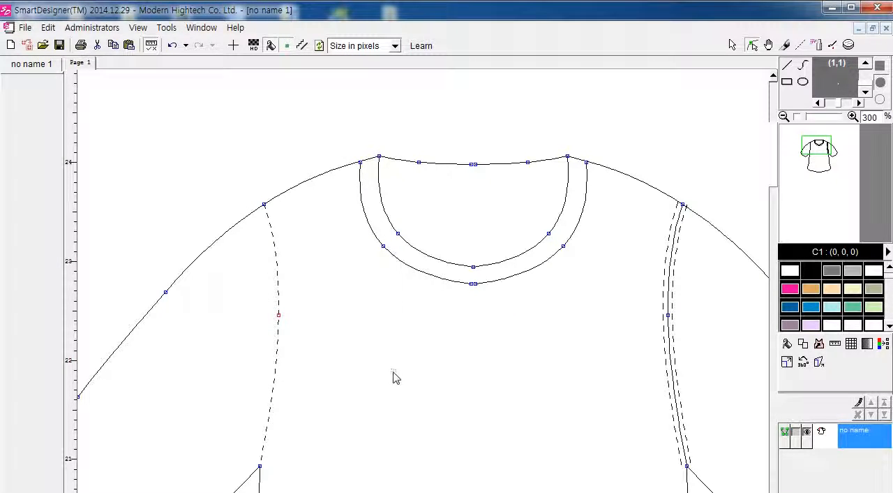
pyautogui.click(393, 372)
# Step: Select the armhole seam, shoulder line, neckband curves and back neckline on the wearer's right, and open their line style settings
pyautogui.click(275, 371)
pyautogui.click(416, 274)
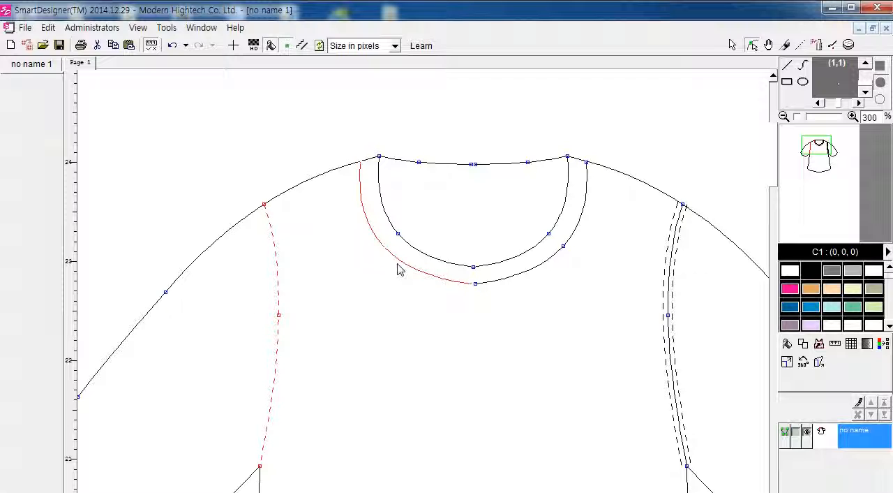
pyautogui.keyDown('shift'); pyautogui.click(337, 170); pyautogui.keyUp('shift')
pyautogui.keyDown('shift'); pyautogui.click(378, 187); pyautogui.keyUp('shift')
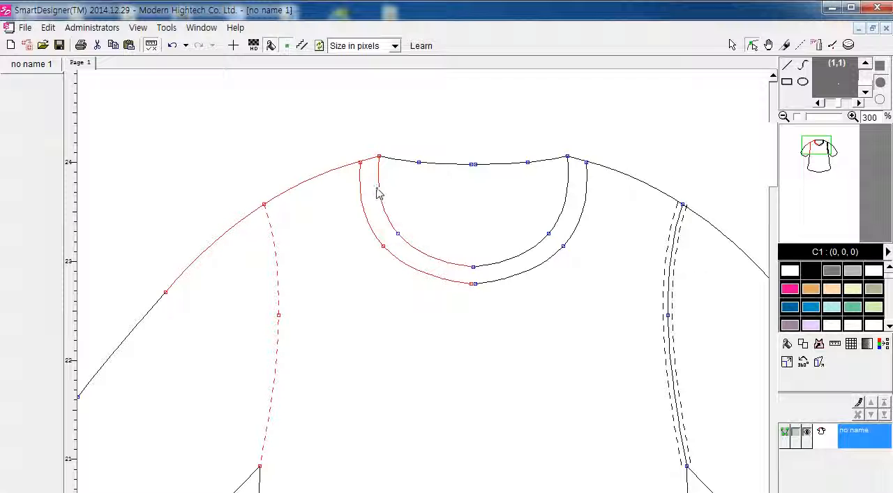
pyautogui.keyDown('shift'); pyautogui.click(408, 166); pyautogui.keyUp('shift')
pyautogui.rightClick(298, 192)
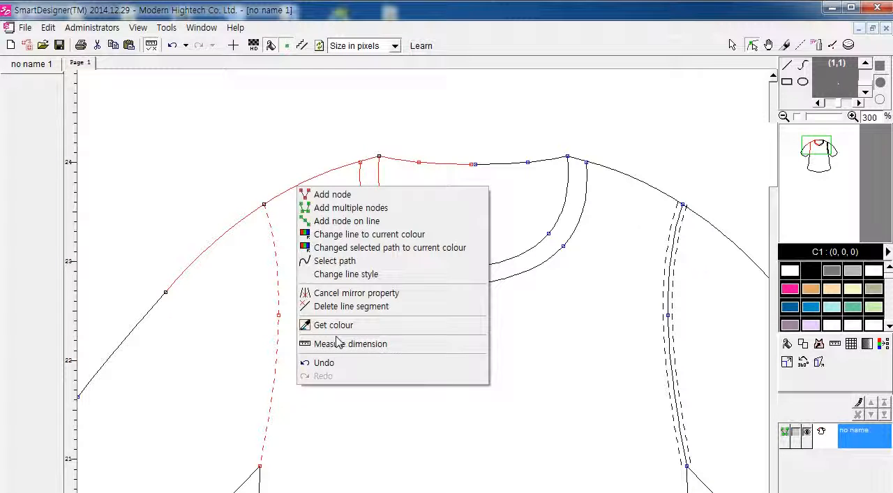
pyautogui.click(344, 275)
pyautogui.moveTo(446, 126); pyautogui.dragTo(661, 122)
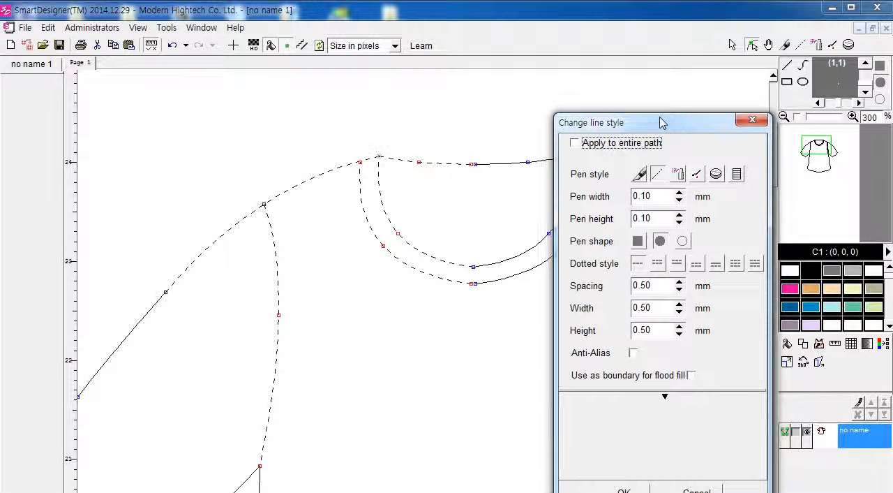
# Step: Try the solid pen and several dotted styles on the selected armhole, shoulder and neckline segments
pyautogui.click(657, 174)
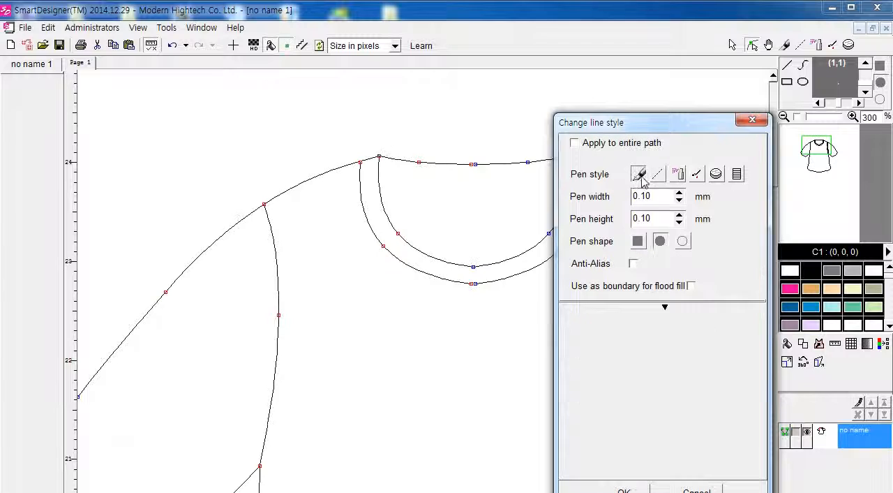
pyautogui.click(641, 175)
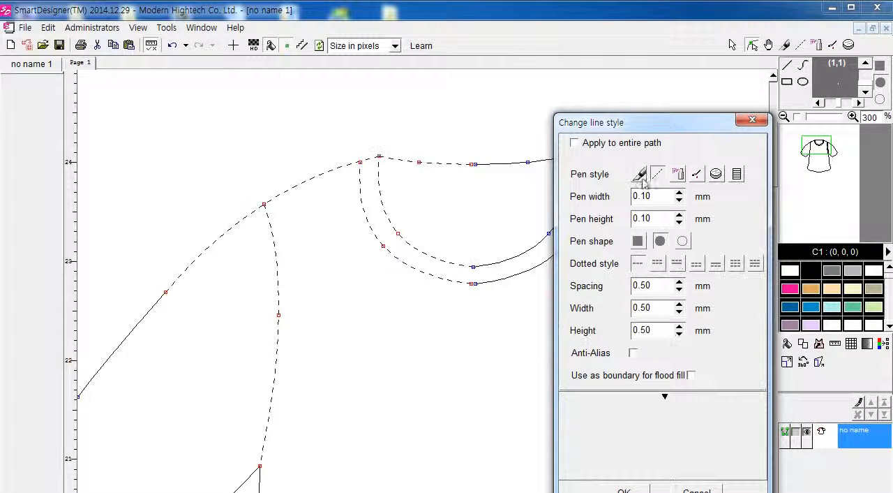
pyautogui.click(715, 264)
pyautogui.click(735, 266)
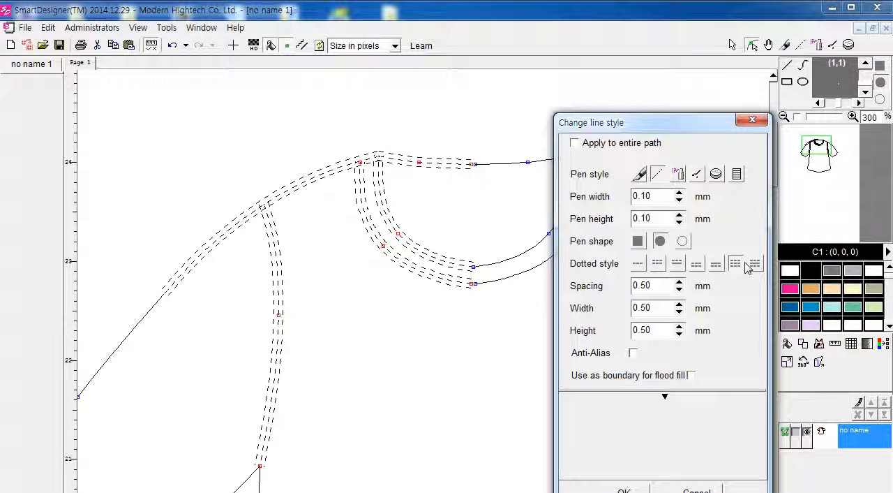
pyautogui.click(754, 264)
pyautogui.click(641, 266)
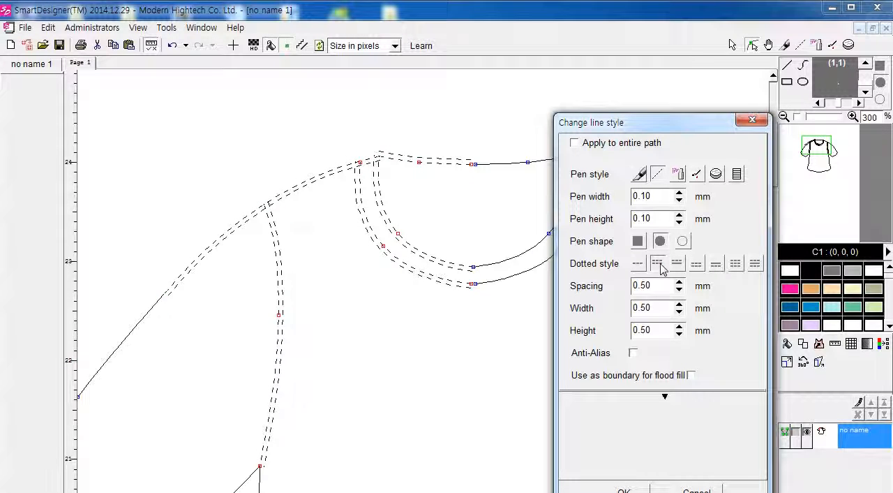
pyautogui.click(677, 263)
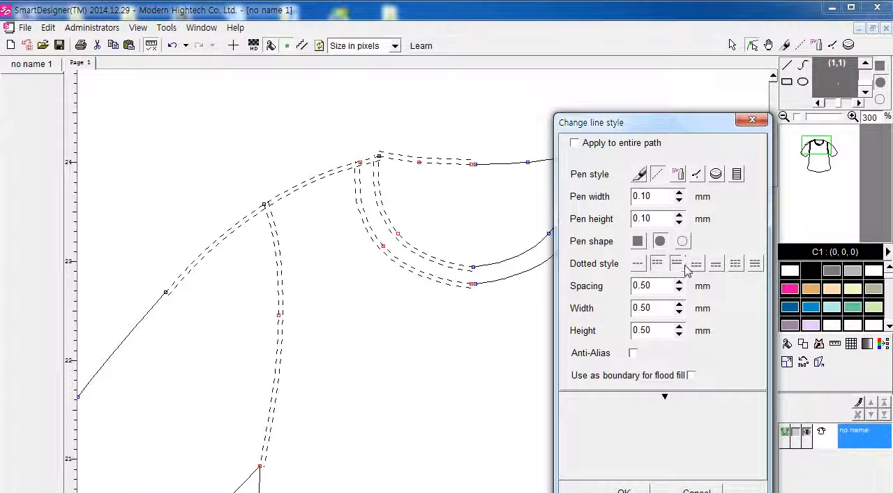
# Step: Try the airbrush and the other pen styles on the selected lines, return them to the solid pen, and clear the selection
pyautogui.click(677, 174)
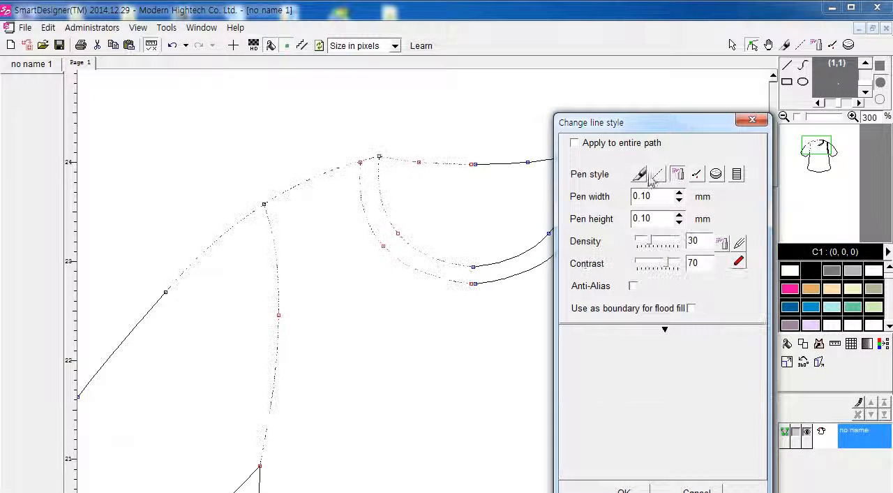
pyautogui.click(696, 175)
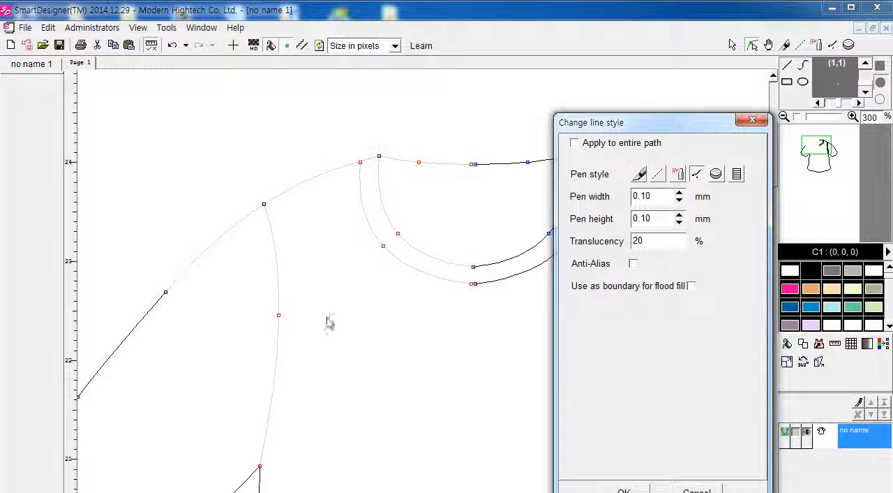
pyautogui.click(713, 177)
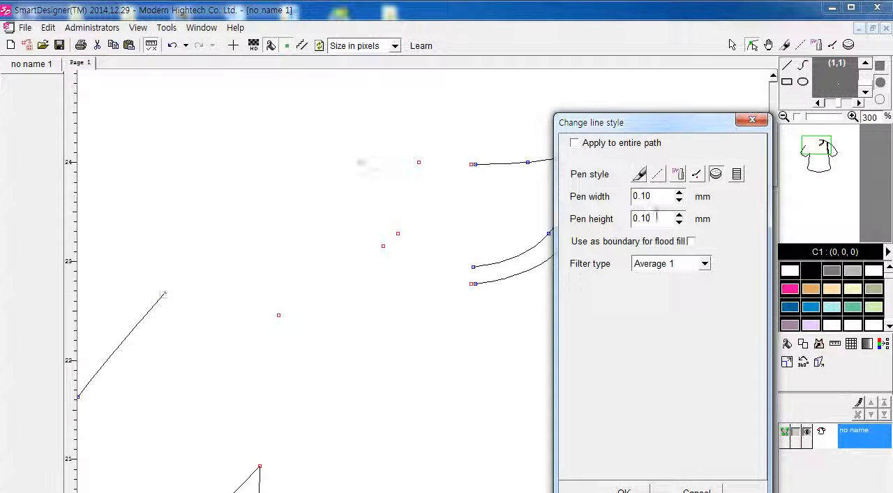
pyautogui.click(641, 175)
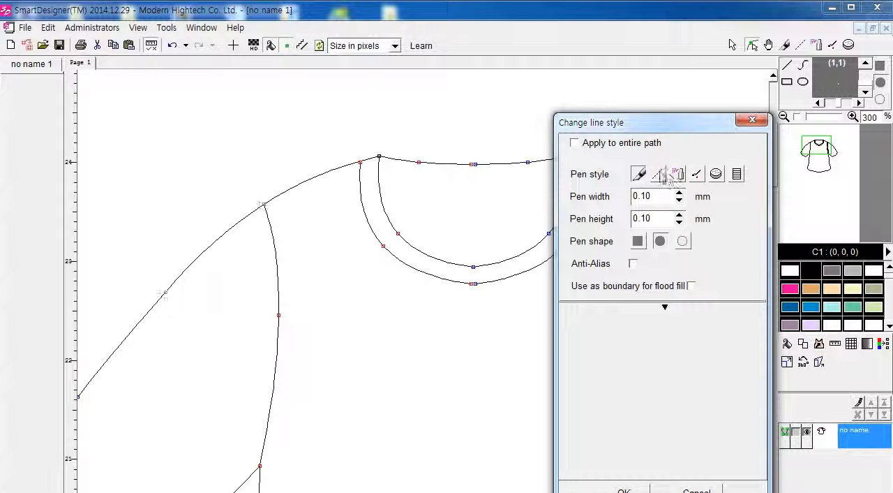
pyautogui.click(662, 174)
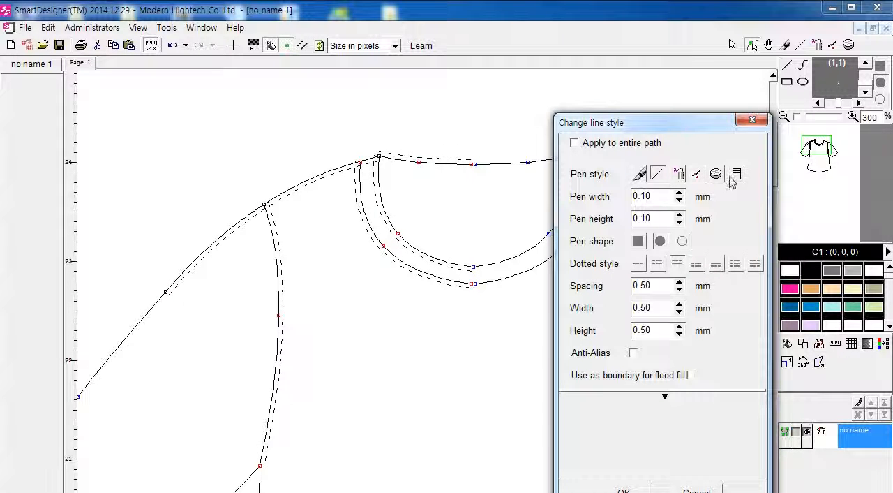
pyautogui.click(737, 174)
pyautogui.click(638, 175)
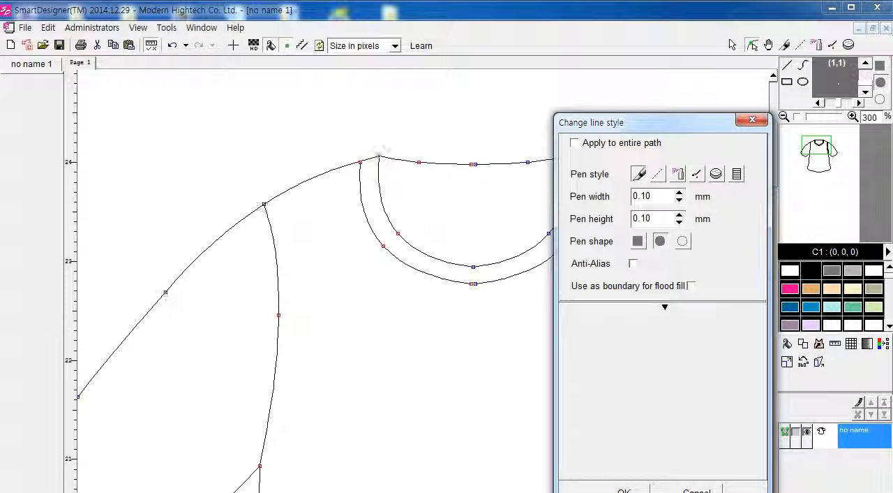
pyautogui.click(696, 490)
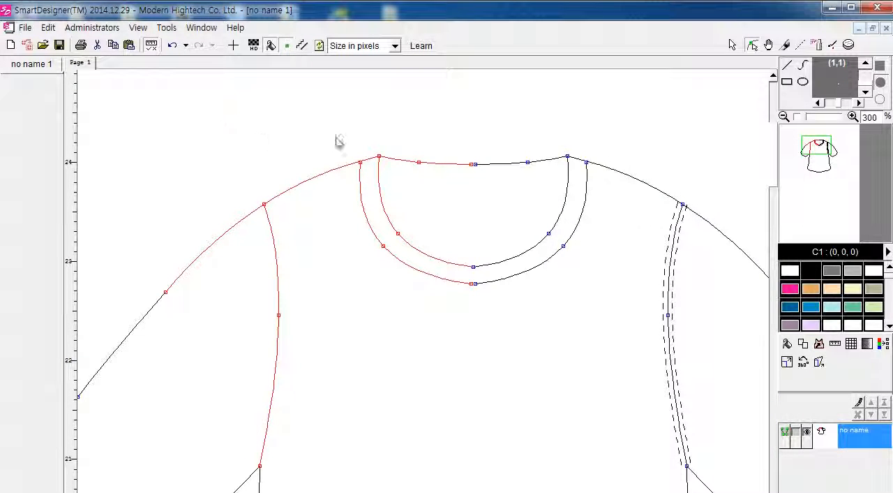
pyautogui.click(366, 106)
# Step: Style the armhole seam on the wearer's right as a solid line with a dashed stitch row on each side
pyautogui.scroll(-3, 538, 299)
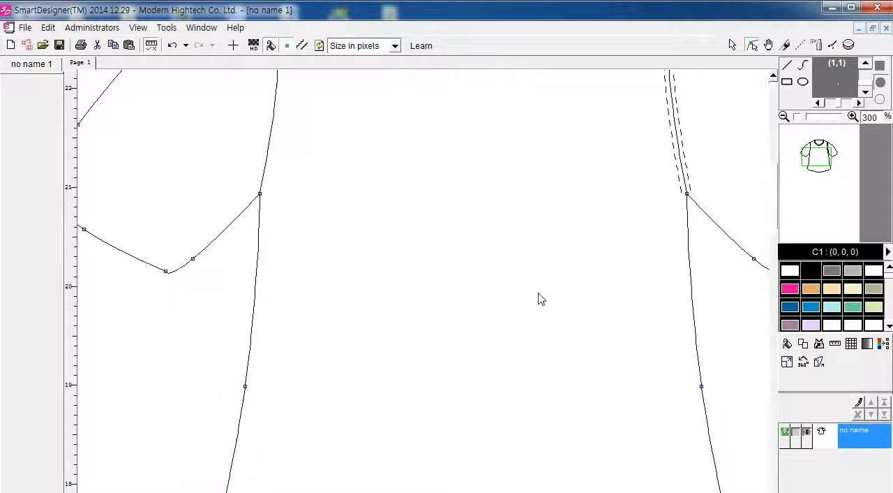
pyautogui.scroll(3, 538, 299)
pyautogui.scroll(-3, 538, 299)
pyautogui.scroll(-2, 537, 300)
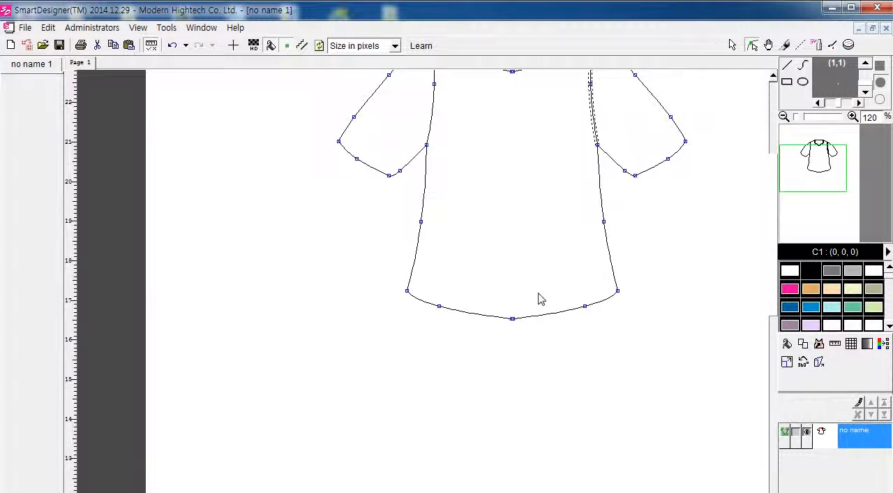
pyautogui.scroll(1, 538, 299)
pyautogui.scroll(4, 446, 235)
pyautogui.scroll(-2, 428, 237)
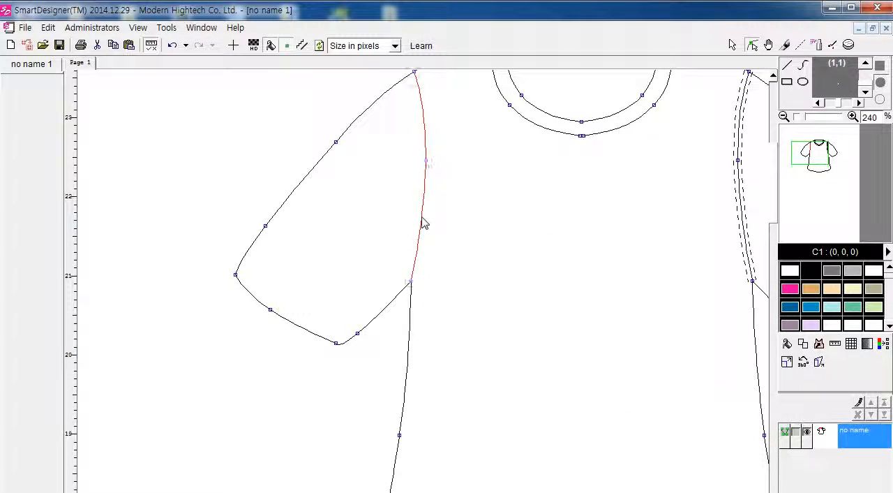
pyautogui.rightClick(423, 223)
pyautogui.click(462, 304)
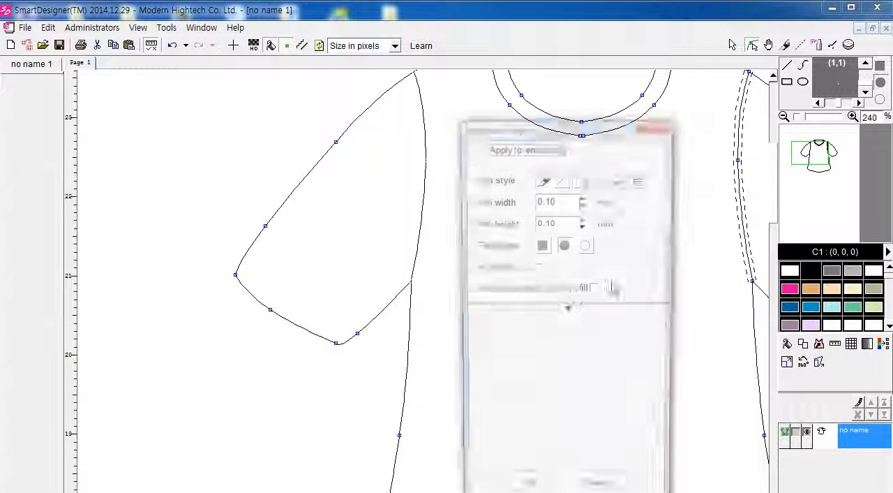
pyautogui.moveTo(566, 125); pyautogui.dragTo(668, 126)
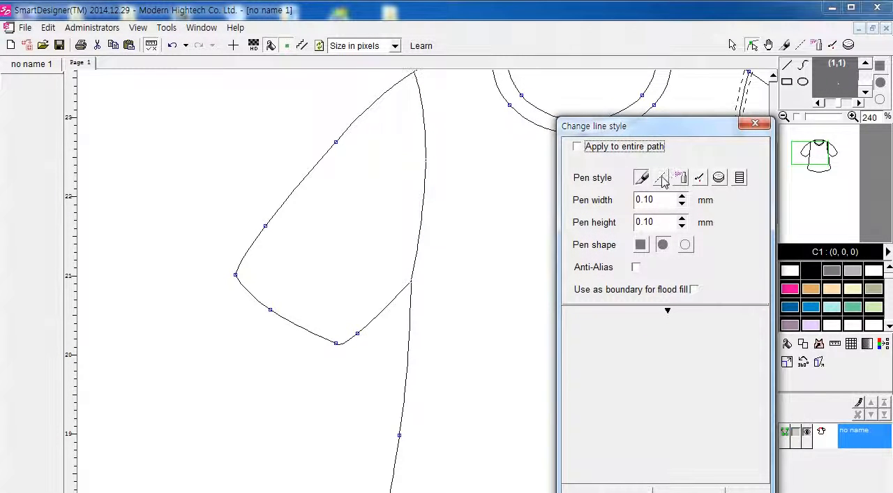
pyautogui.click(661, 178)
pyautogui.click(757, 269)
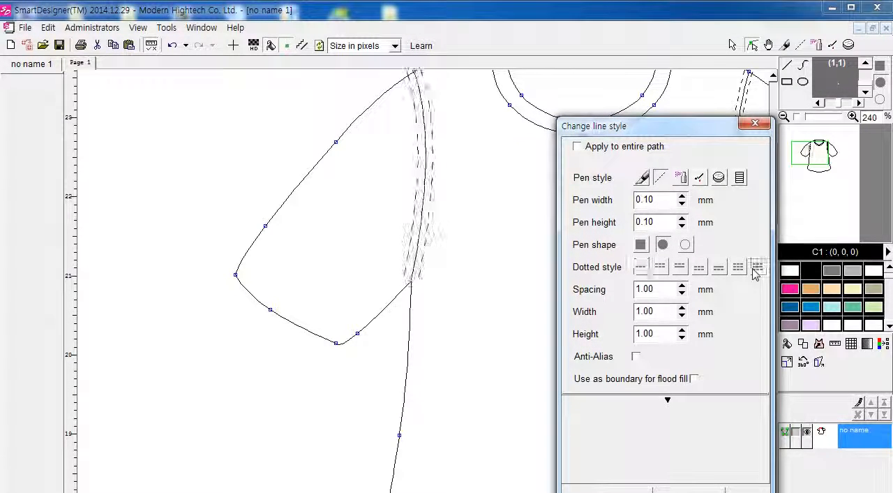
# Step: Set the armhole stitching's spacing to 0.70 mm, width to 0.60 mm and height to 0.60 mm, and apply the style
pyautogui.click(682, 293)
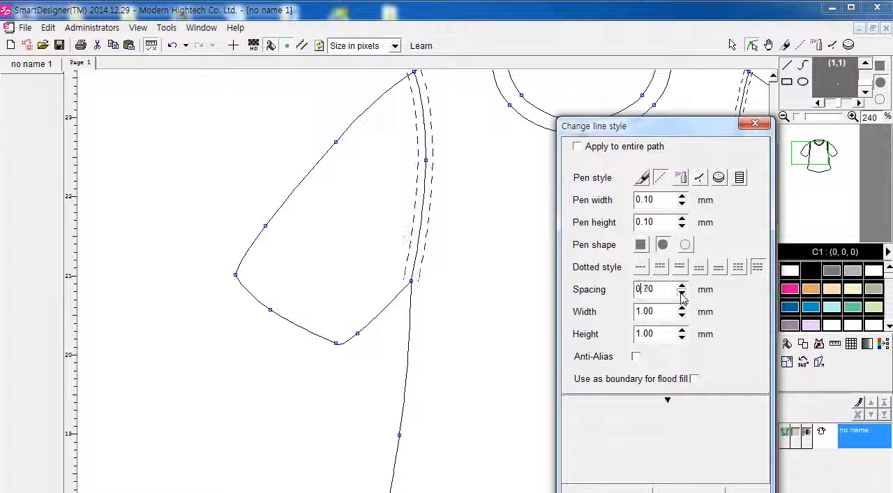
pyautogui.click(682, 293)
pyautogui.click(682, 293)
pyautogui.click(681, 285)
pyautogui.click(682, 286)
pyautogui.click(681, 285)
pyautogui.click(681, 285)
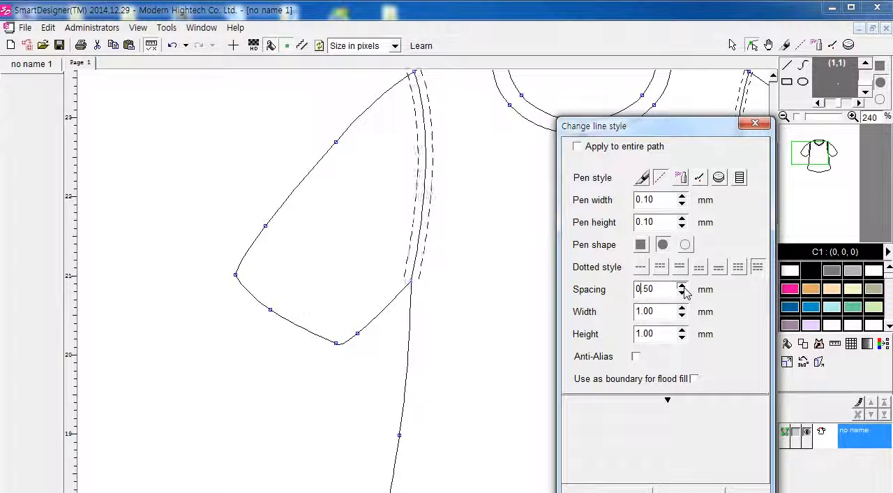
pyautogui.click(681, 285)
pyautogui.click(682, 316)
pyautogui.click(682, 315)
pyautogui.click(682, 315)
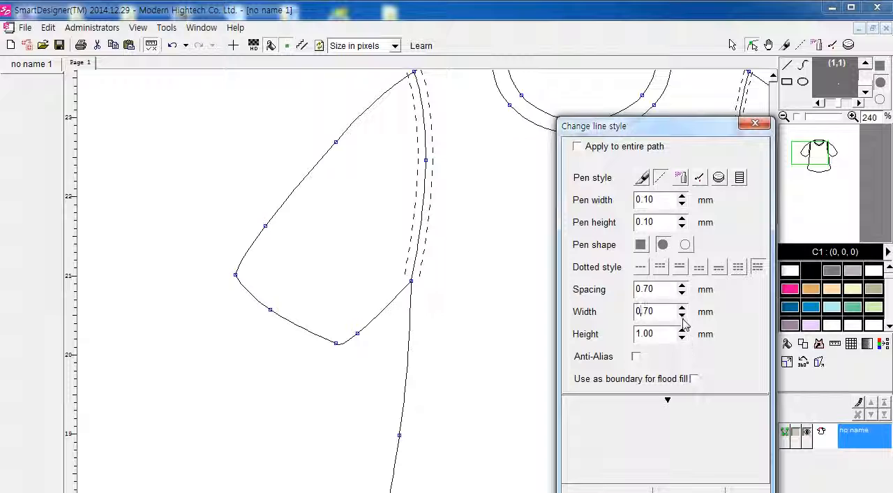
pyautogui.click(682, 315)
pyautogui.click(682, 338)
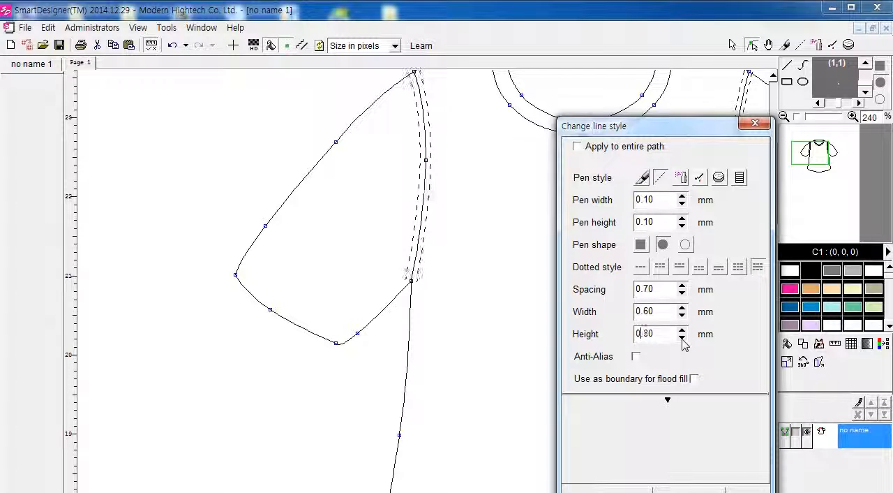
pyautogui.click(682, 338)
pyautogui.click(682, 338)
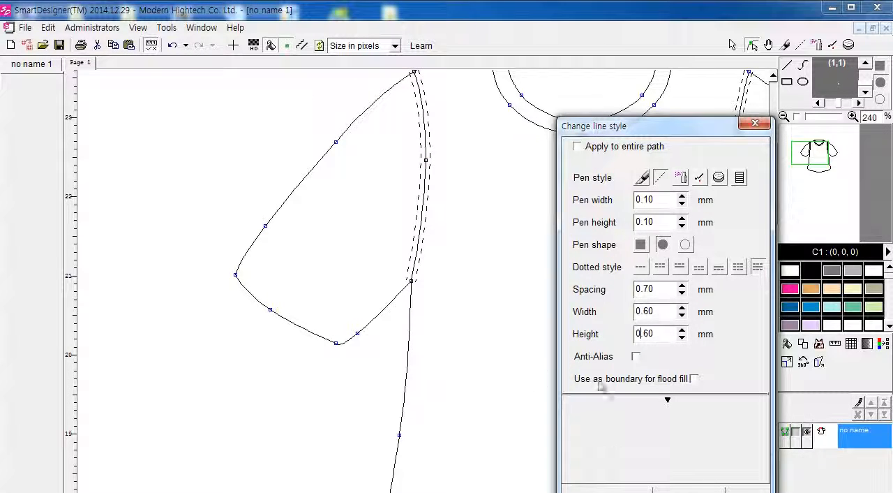
pyautogui.click(607, 489)
# Step: Examine the stitching on both armholes and the shirt's overall outline down to the hem
pyautogui.scroll(-3, 589, 375)
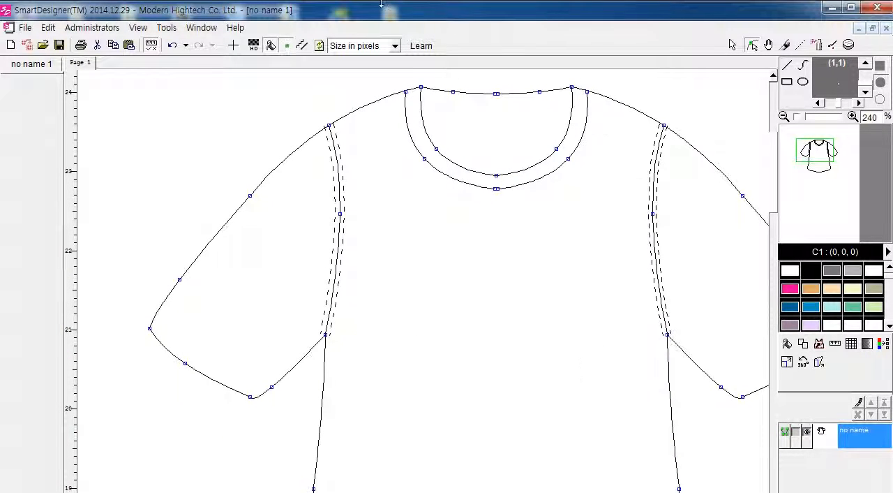
pyautogui.scroll(-1, 561, 321)
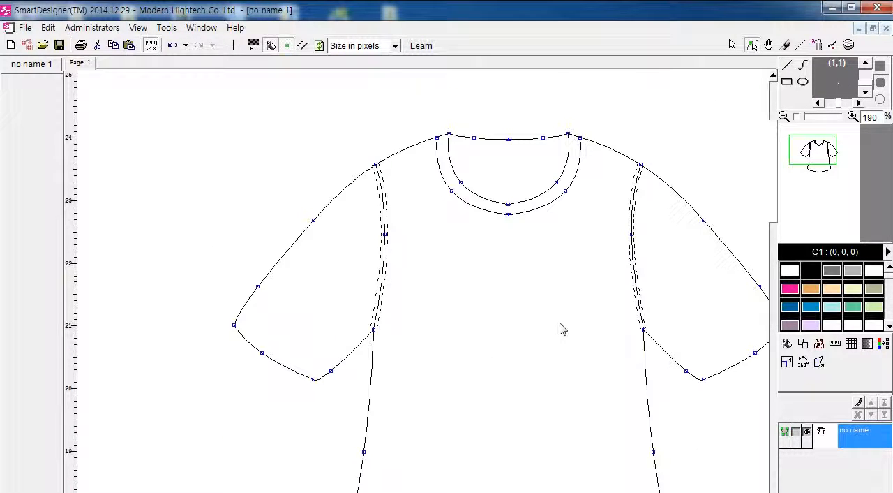
pyautogui.scroll(-2, 563, 330)
pyautogui.scroll(1, 577, 350)
pyautogui.scroll(1, 574, 349)
pyautogui.hscroll(1, 575, 349)
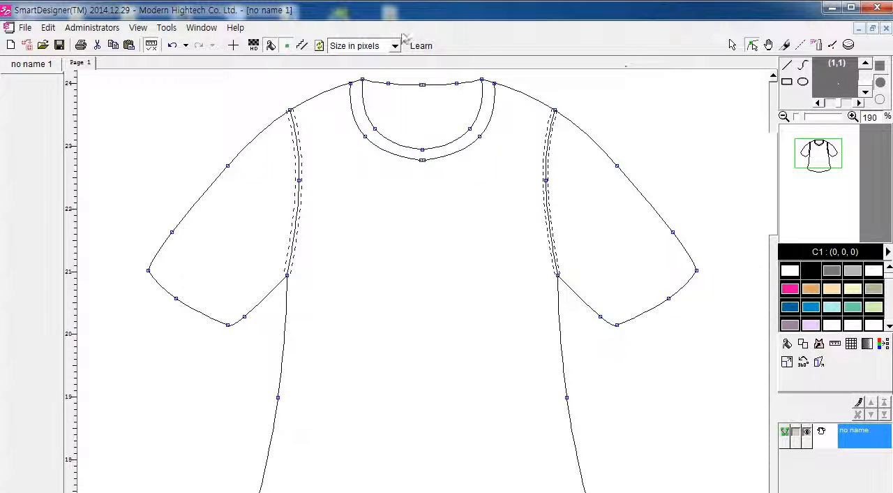
pyautogui.scroll(-3, 345, 291)
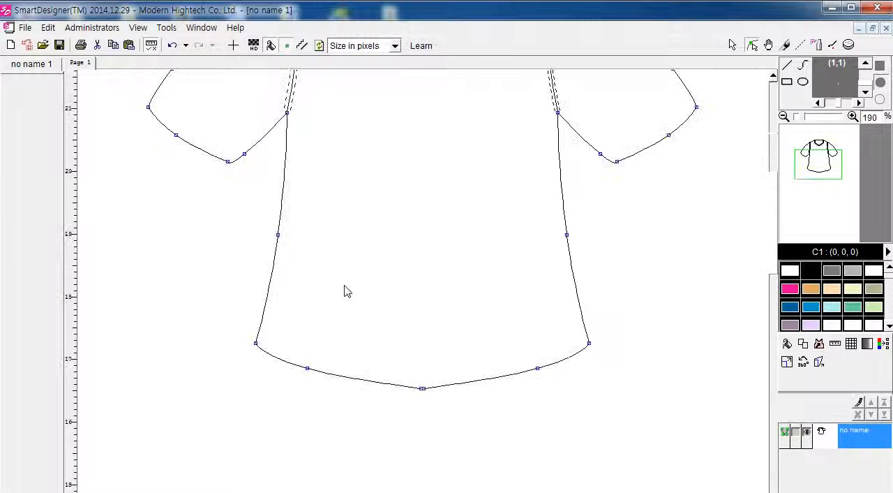
# Step: Move the centre end nodes of the back neckline and the outer neckband curve to close the gaps at the mirror line
pyautogui.scroll(3, 349, 291)
pyautogui.scroll(1, 399, 229)
pyautogui.scroll(5, 398, 228)
pyautogui.scroll(4, 456, 283)
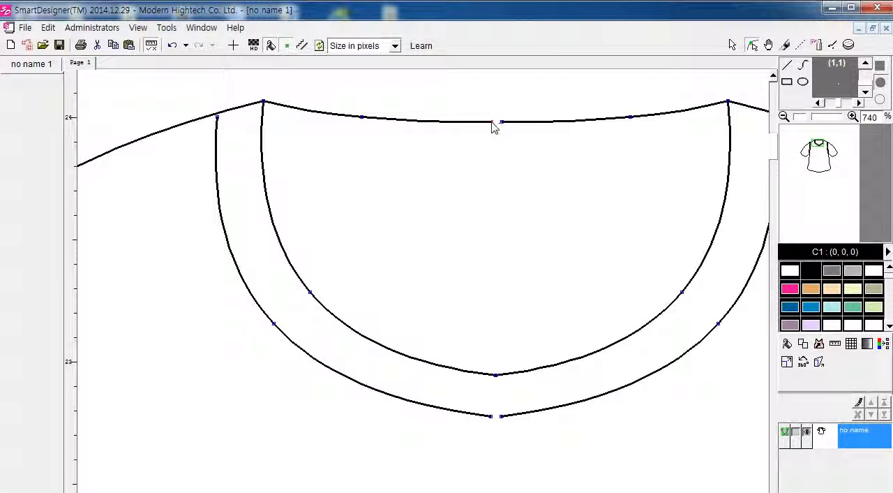
pyautogui.moveTo(491, 121); pyautogui.dragTo(498, 124)
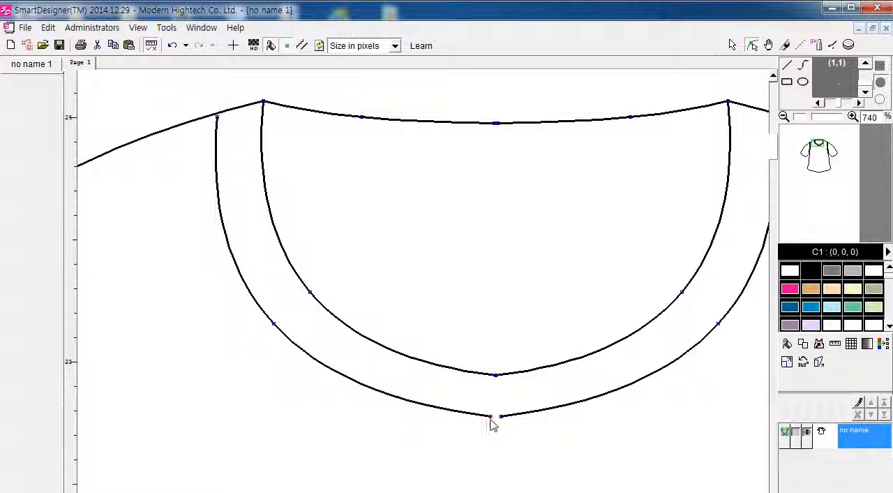
pyautogui.moveTo(492, 416)
pyautogui.mouseDown()
pyautogui.moveTo(502, 419)
pyautogui.moveTo(496, 414)
pyautogui.mouseUp()
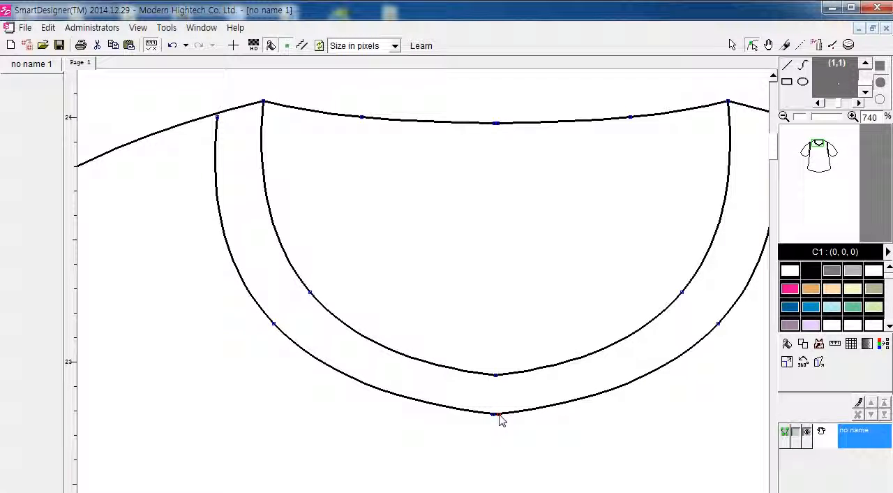
# Step: Adjust the back neckline's centre node and the outer neckband curve's centre and shoulder end nodes to close the remaining gaps
pyautogui.moveTo(497, 124); pyautogui.dragTo(496, 124)
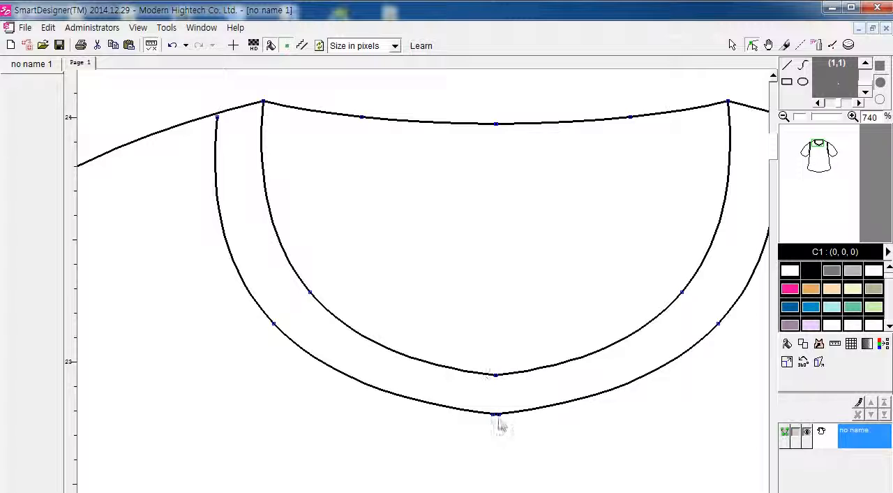
pyautogui.moveTo(496, 417)
pyautogui.mouseDown()
pyautogui.moveTo(498, 406)
pyautogui.moveTo(503, 424)
pyautogui.mouseUp()
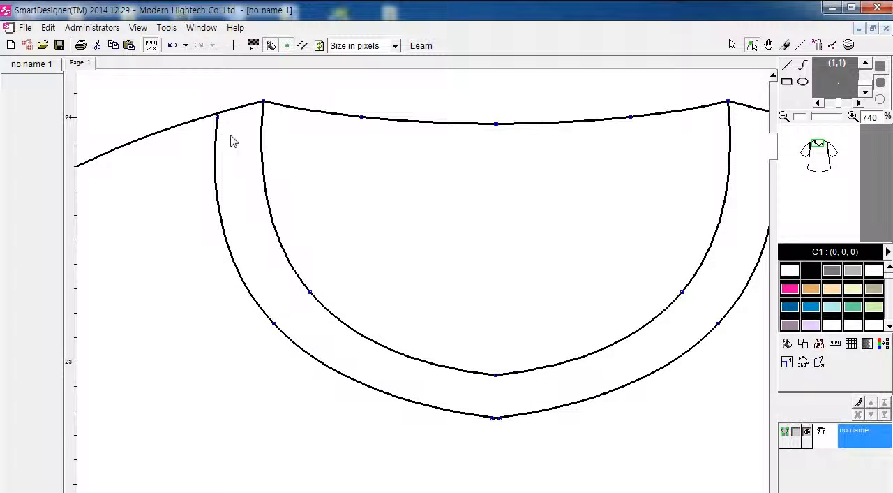
pyautogui.moveTo(219, 123); pyautogui.dragTo(218, 120)
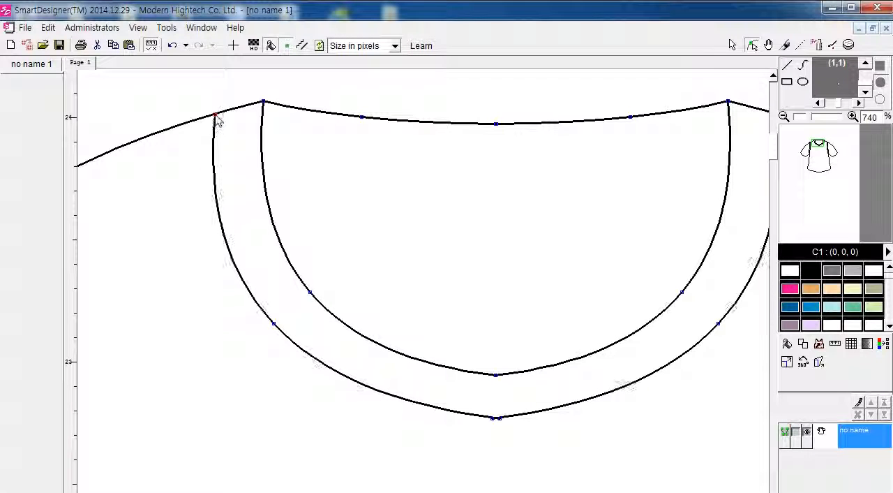
# Step: Try to fill the neckband with pink (236, 0, 153) and undo the fill
pyautogui.click(789, 288)
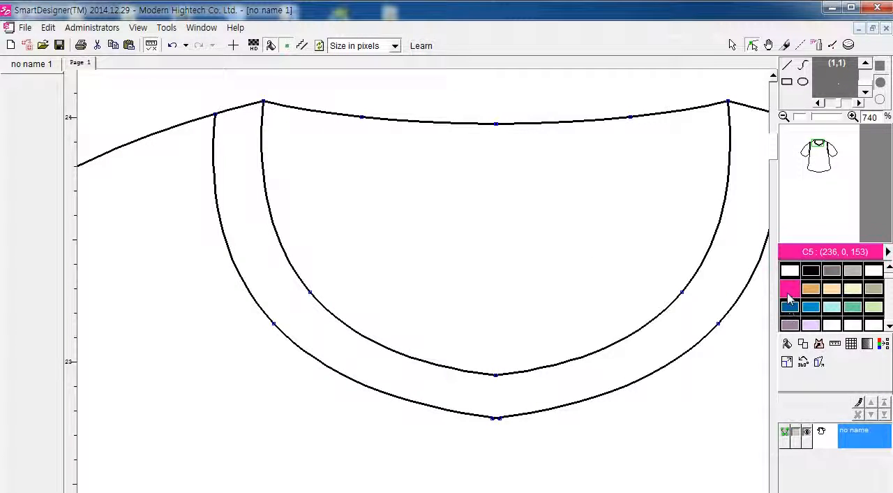
pyautogui.click(787, 343)
pyautogui.click(705, 296)
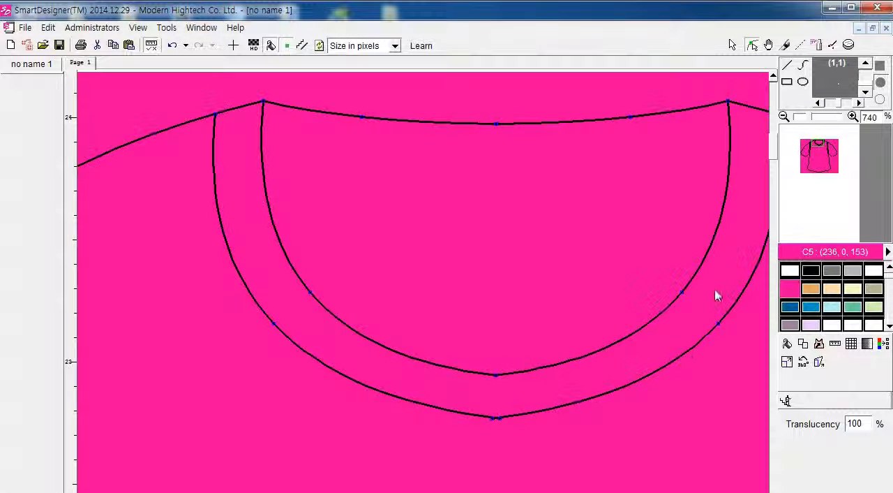
pyautogui.hotkey('ctrl', 'z')
# Step: Try to fill the neckband with blue (0, 102, 153) and undo the fill
pyautogui.scroll(-3, 663, 276)
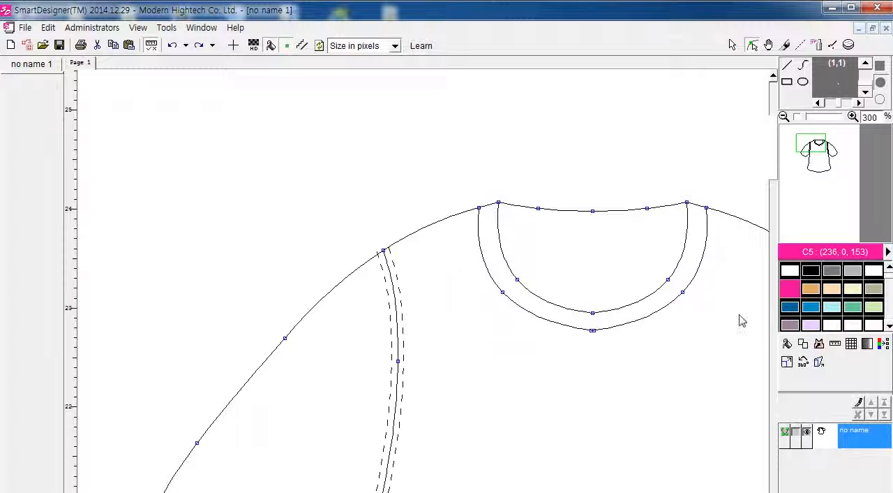
pyautogui.click(790, 306)
pyautogui.click(787, 344)
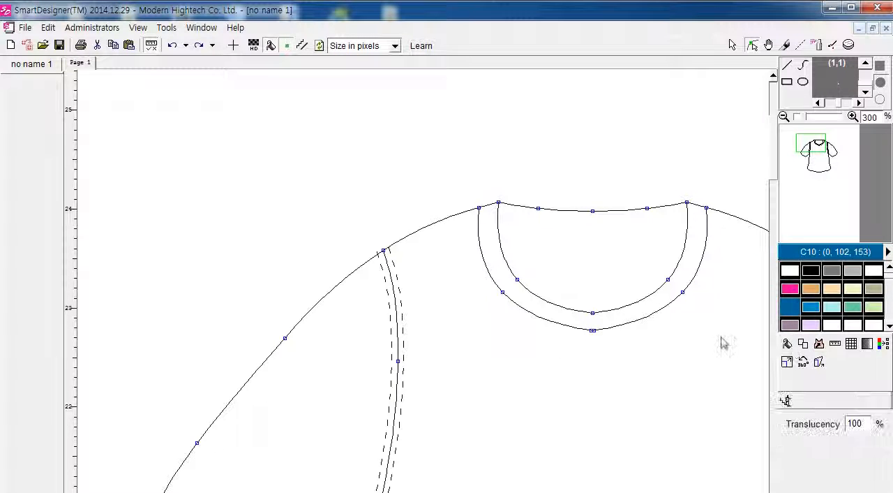
pyautogui.click(666, 290)
pyautogui.hotkey('ctrl', 'z')
# Step: Move the centre end node of the hem curve to close the gap at the mirror line
pyautogui.press('Down')
pyautogui.press('Down')
pyautogui.press('Right')
pyautogui.press('Right')
pyautogui.press('Right')
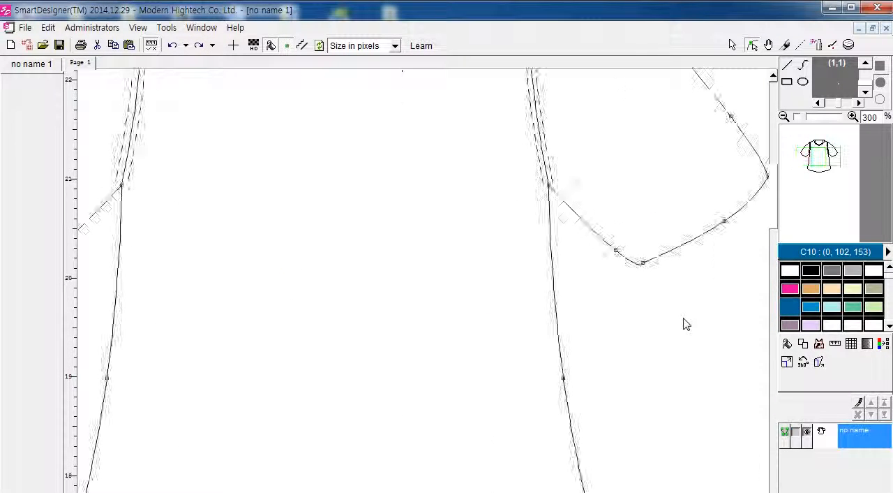
pyautogui.press('Left')
pyautogui.press('Left')
pyautogui.press('Left')
pyautogui.press('Down')
pyautogui.press('Down')
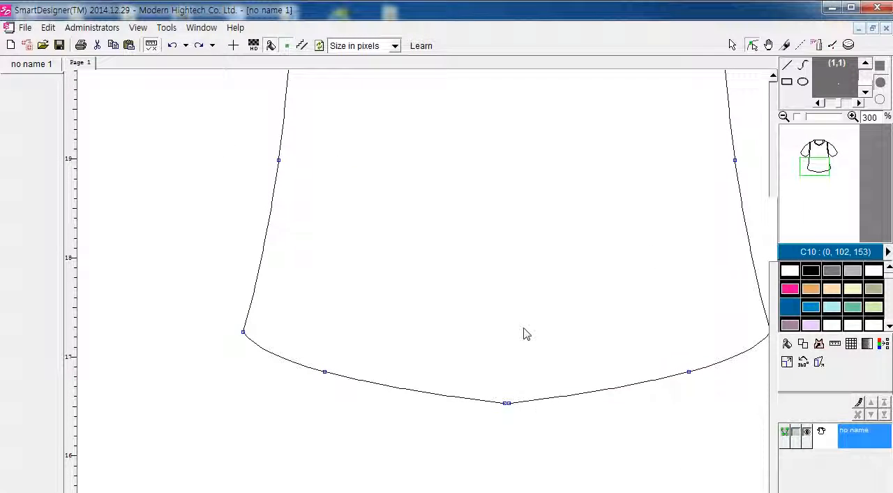
pyautogui.scroll(6, 529, 407)
pyautogui.moveTo(426, 395); pyautogui.dragTo(440, 395)
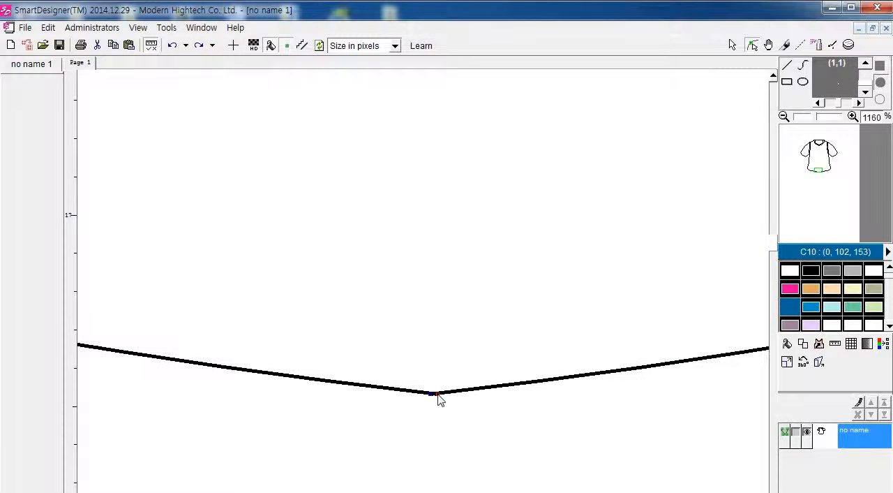
# Step: Try to fill the shirt body with blue (0, 102, 153) and undo the fill
pyautogui.scroll(-3, 565, 342)
pyautogui.scroll(-3, 566, 342)
pyautogui.scroll(9, 642, 337)
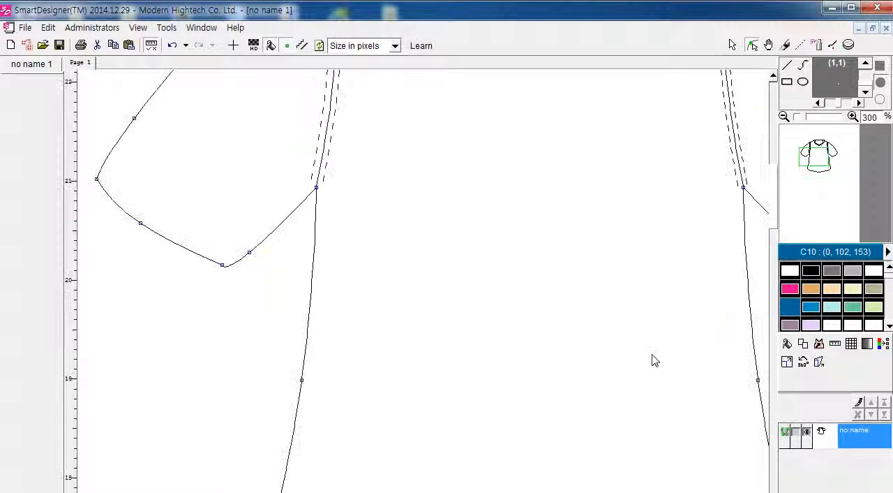
pyautogui.scroll(-2, 776, 350)
pyautogui.click(787, 343)
pyautogui.click(639, 309)
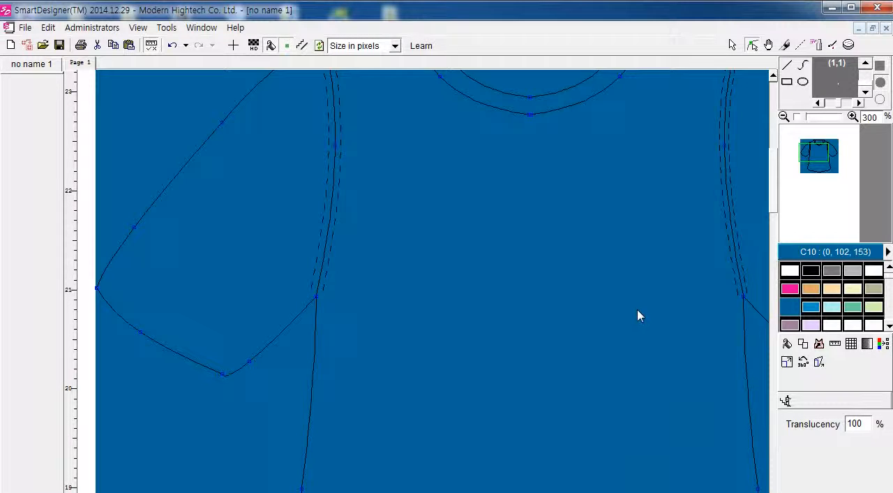
pyautogui.hotkey('ctrl', 'z')
# Step: Examine the neckband curves up close and the whole shirt outline from neckline to hem
pyautogui.scroll(2, 462, 172)
pyautogui.scroll(-3, 487, 179)
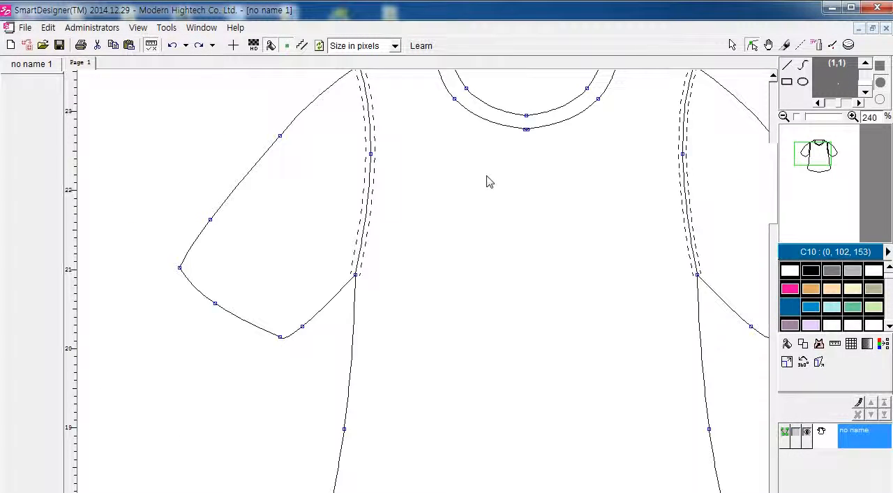
pyautogui.scroll(3, 563, 105)
pyautogui.scroll(3, 591, 143)
pyautogui.scroll(4, 544, 281)
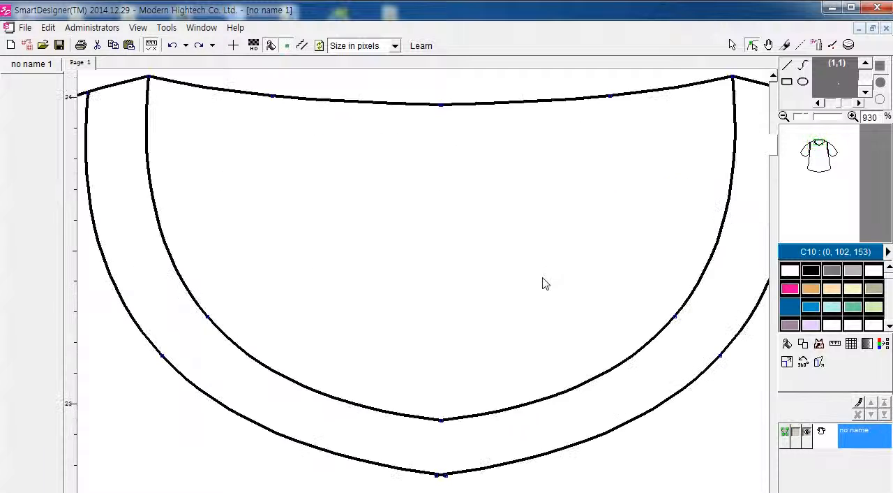
pyautogui.scroll(-10, 535, 284)
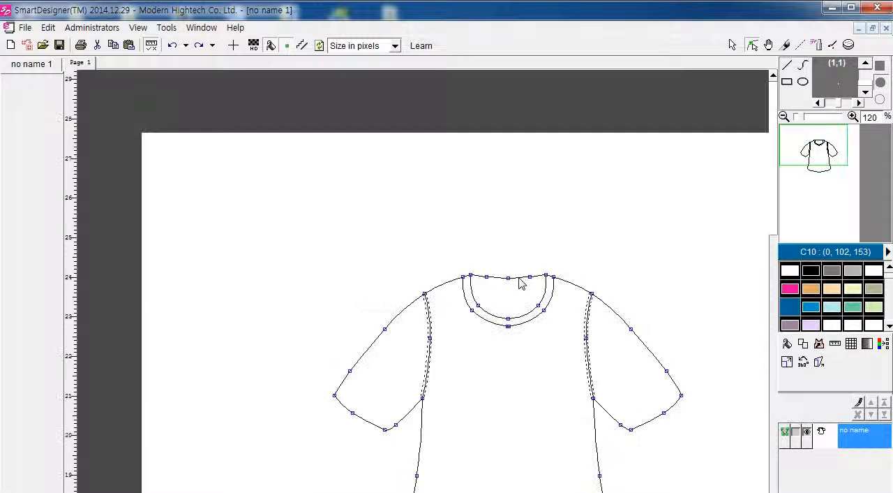
pyautogui.scroll(-3, 565, 328)
pyautogui.press('Up')
pyautogui.press('Up')
pyautogui.press('Right')
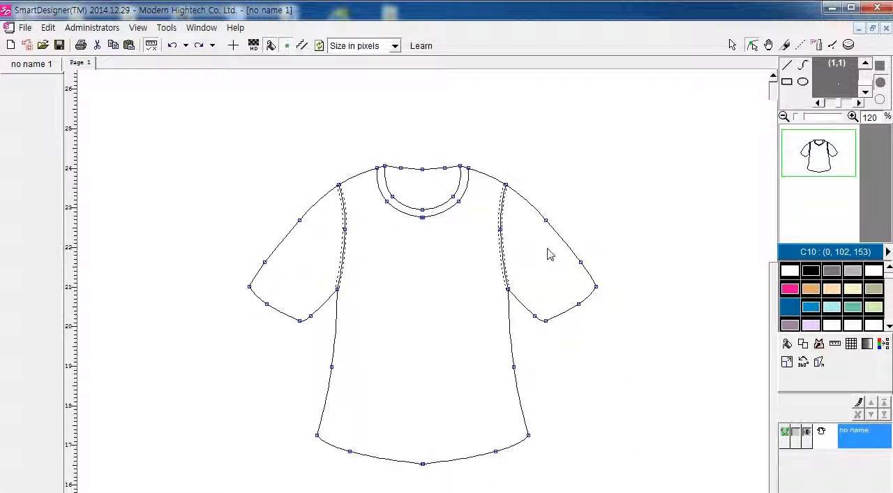
pyautogui.scroll(1, 471, 241)
pyautogui.press('Down')
pyautogui.press('Down')
pyautogui.press('Up')
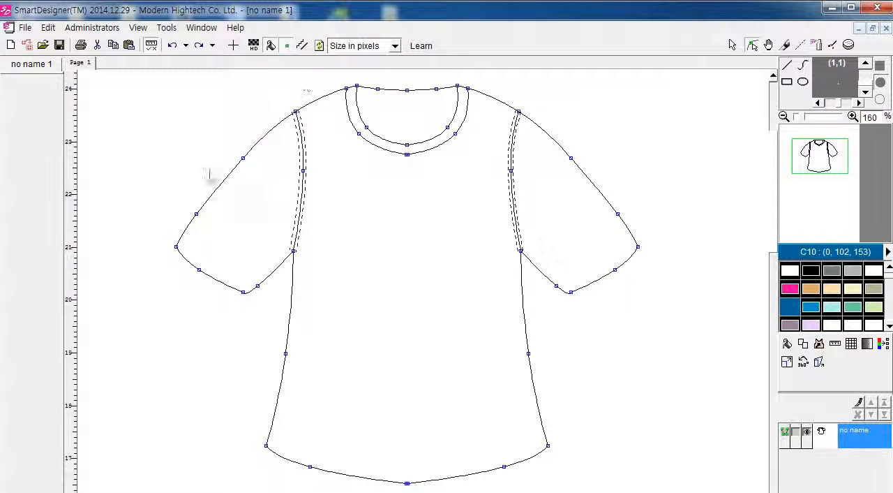
# Step: Reshape the sleeve hems into straight edges with sharp underarm corners and leave vector editing
pyautogui.click(732, 45)
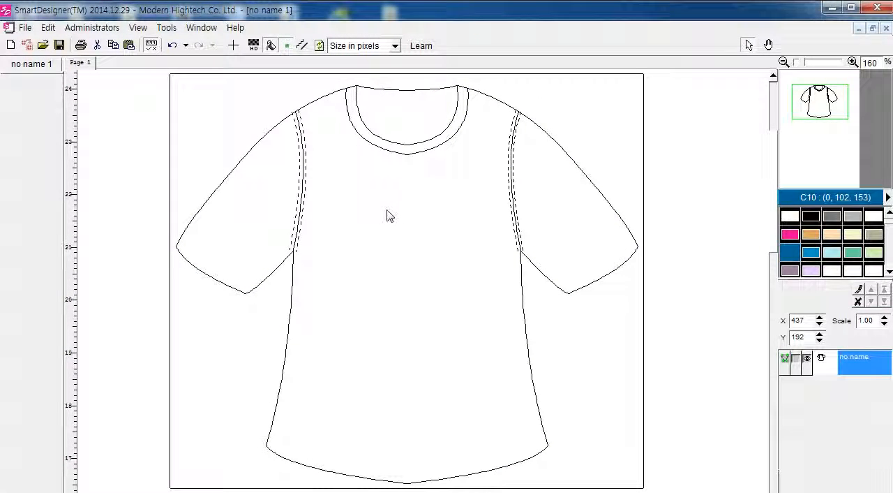
pyautogui.doubleClick(465, 260)
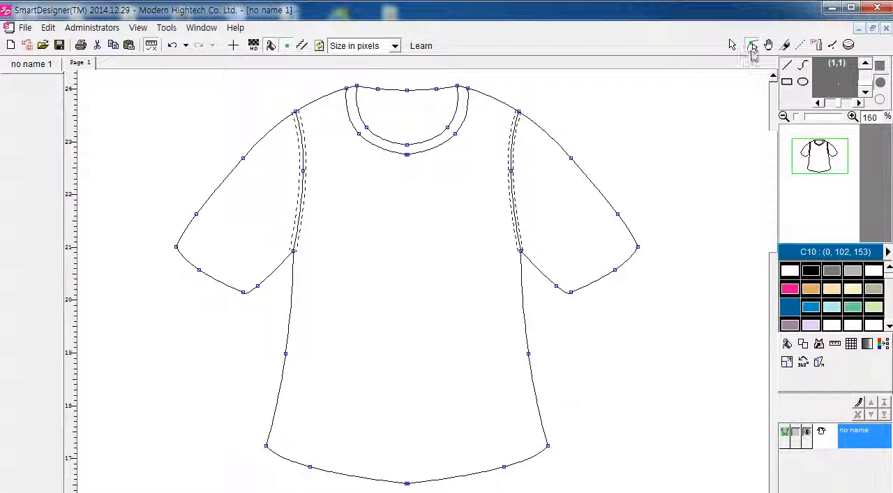
pyautogui.click(753, 45)
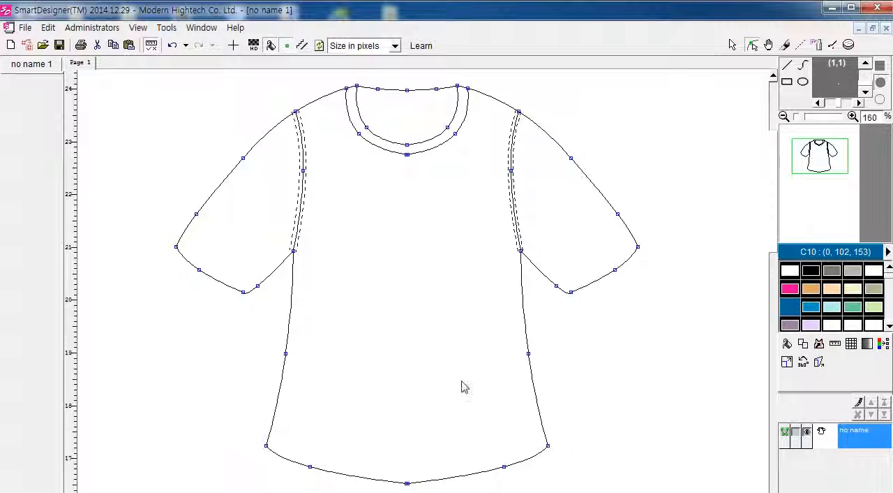
pyautogui.click(196, 213)
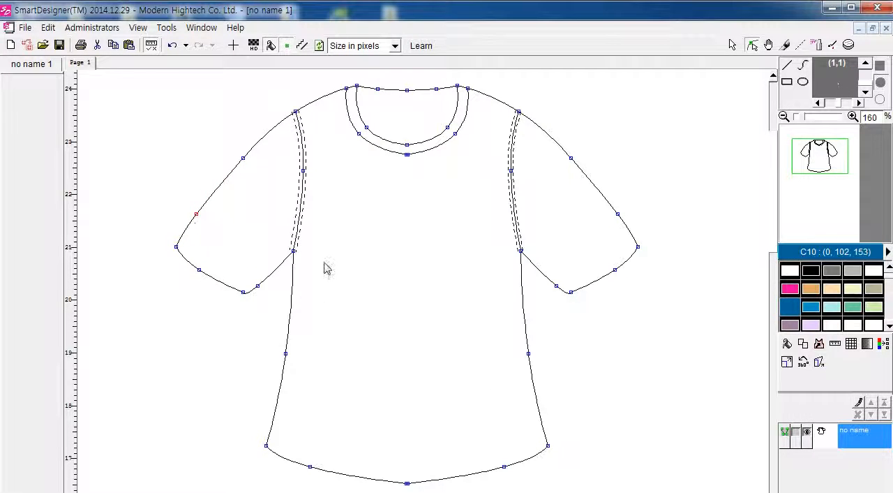
pyautogui.moveTo(199, 270); pyautogui.dragTo(248, 297)
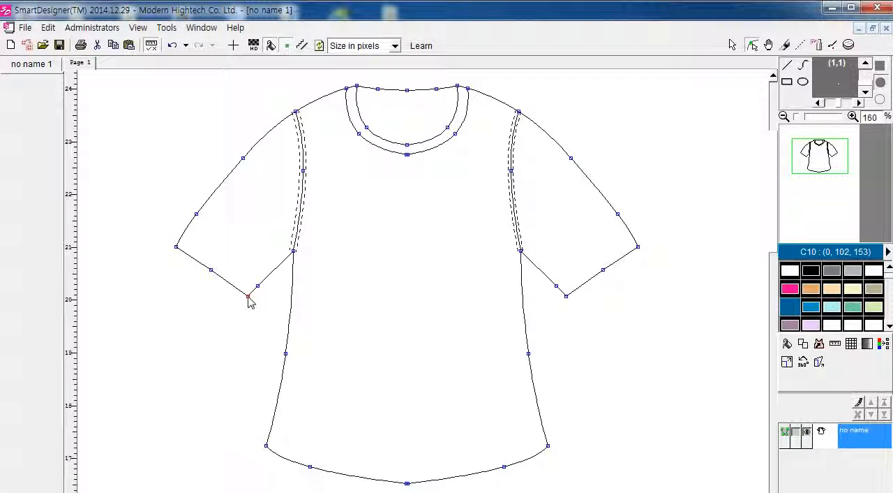
pyautogui.click(731, 45)
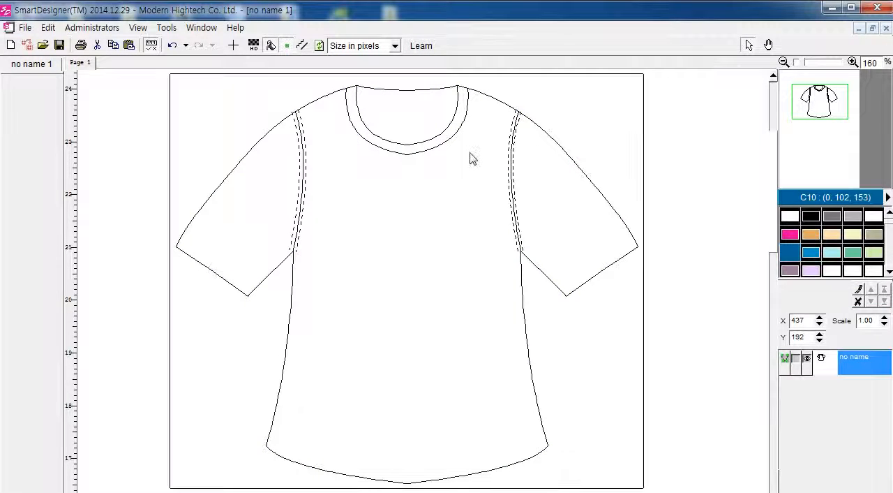
# Step: Move the T-shirt object to about X 465, Y 249 and add it to the image list
pyautogui.scroll(-5, 472, 159)
pyautogui.scroll(3, 547, 192)
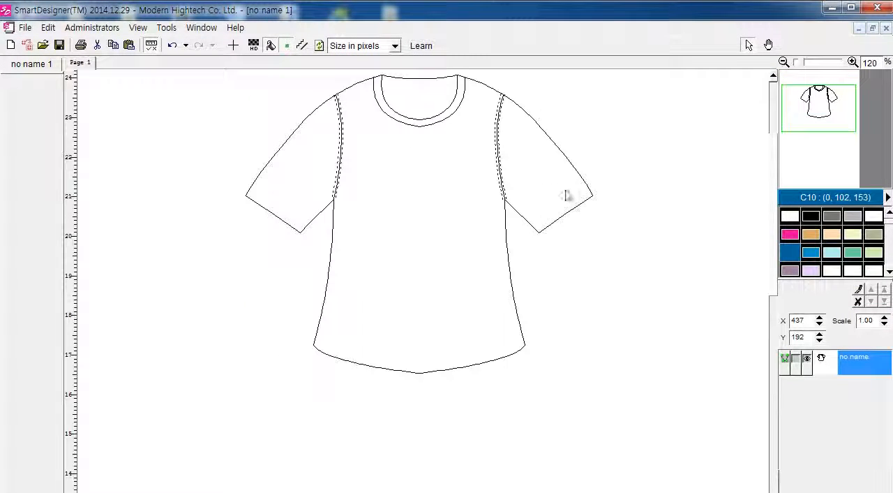
pyautogui.moveTo(399, 165); pyautogui.dragTo(409, 189)
pyautogui.moveTo(571, 222)
pyautogui.mouseDown()
pyautogui.moveTo(534, 191)
pyautogui.moveTo(403, 144)
pyautogui.moveTo(425, 239)
pyautogui.moveTo(428, 211)
pyautogui.mouseUp()
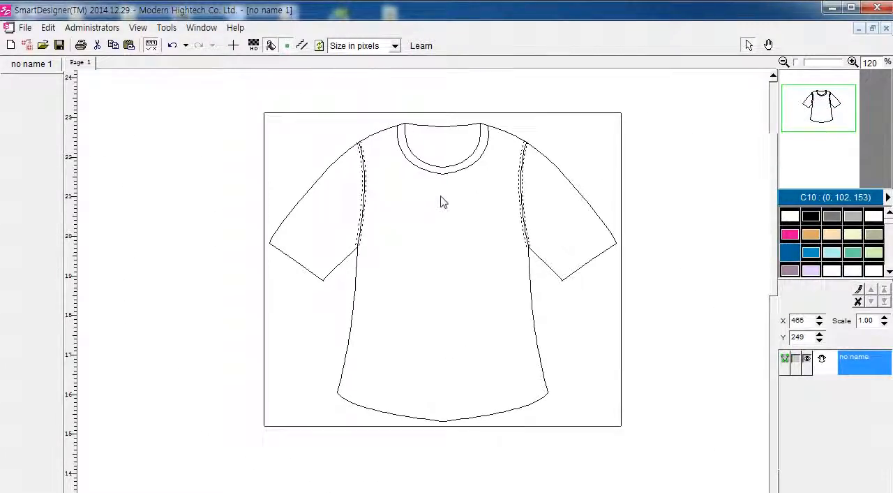
pyautogui.rightClick(447, 202)
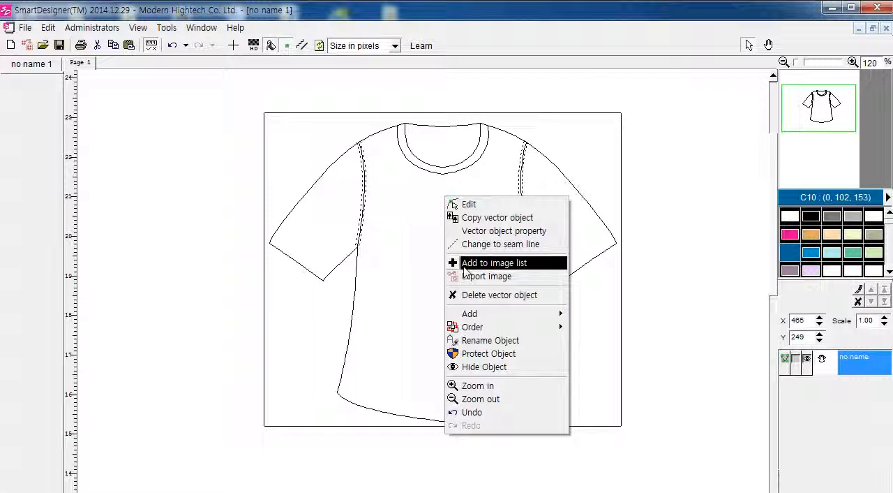
pyautogui.click(464, 264)
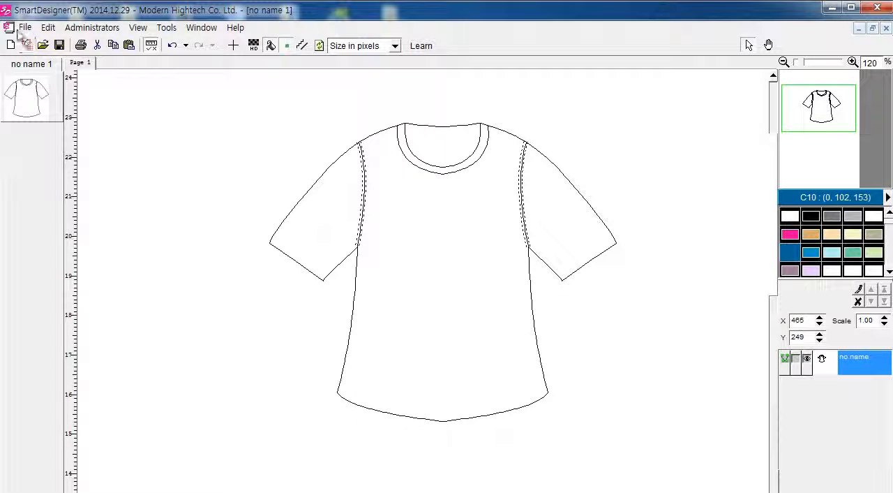
# Step: Create a new A4 portrait general image of 1496 by 2181 pixels with full colours at 200 dpi
pyautogui.click(21, 29)
pyautogui.click(21, 29)
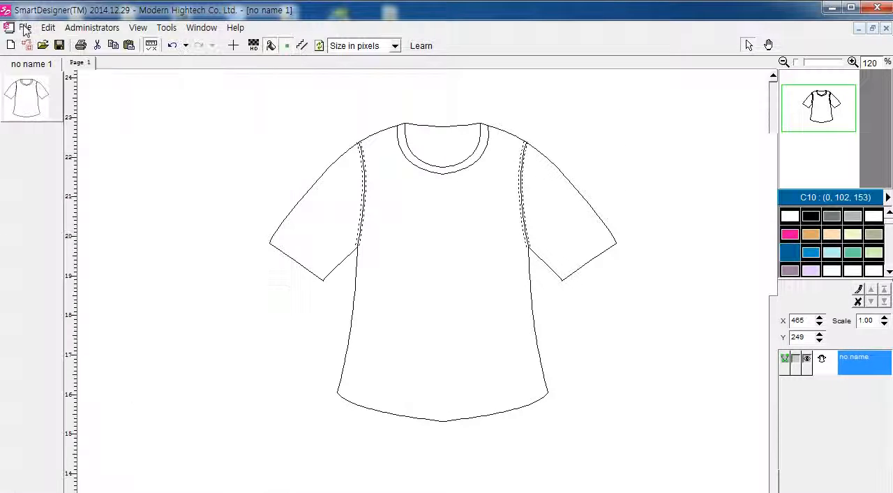
pyautogui.click(25, 28)
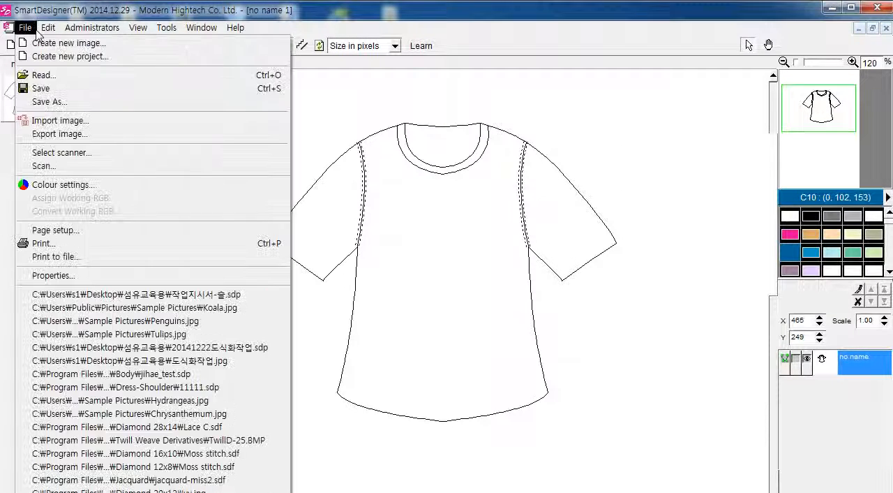
pyautogui.click(42, 43)
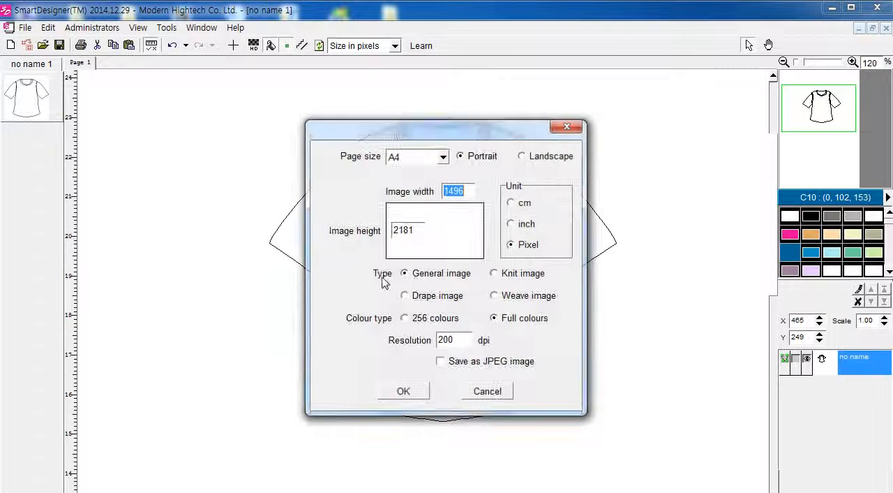
pyautogui.click(418, 391)
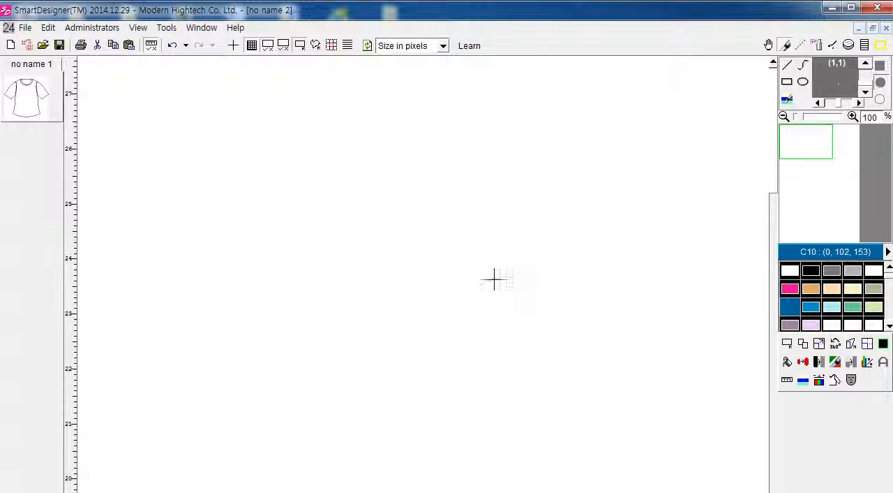
# Step: Draw a freehand blue spiral scribble in the new image and add it to the image list with a rectangular selection
pyautogui.moveTo(384, 186)
pyautogui.mouseDown()
pyautogui.moveTo(408, 277)
pyautogui.moveTo(359, 220)
pyautogui.moveTo(402, 233)
pyautogui.moveTo(397, 258)
pyautogui.moveTo(386, 246)
pyautogui.moveTo(416, 213)
pyautogui.moveTo(378, 247)
pyautogui.moveTo(413, 221)
pyautogui.moveTo(392, 237)
pyautogui.mouseUp()
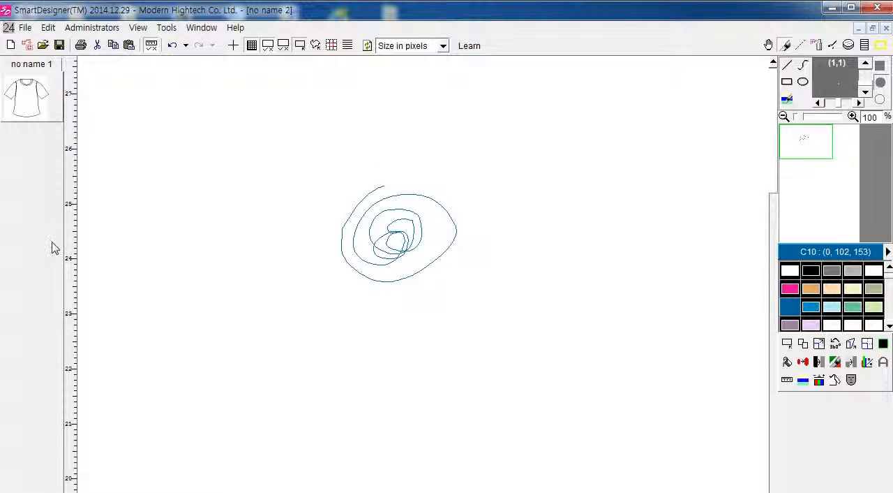
pyautogui.click(787, 343)
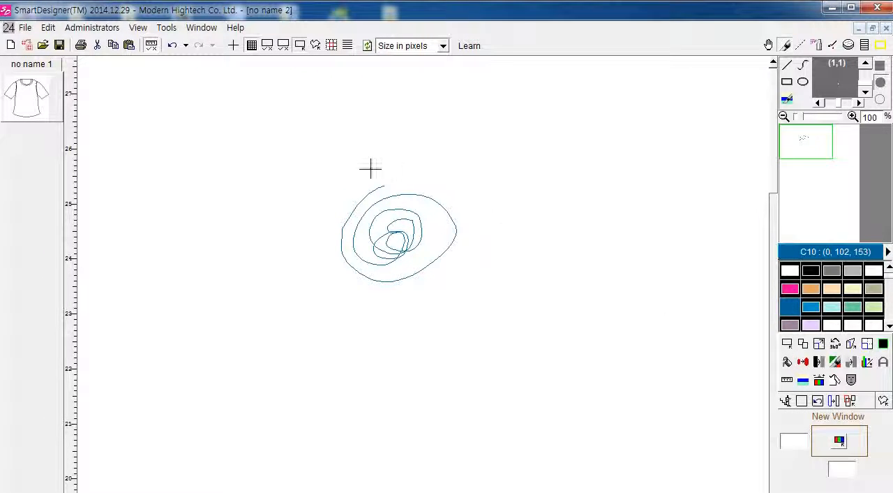
pyautogui.moveTo(338, 178); pyautogui.dragTo(458, 288)
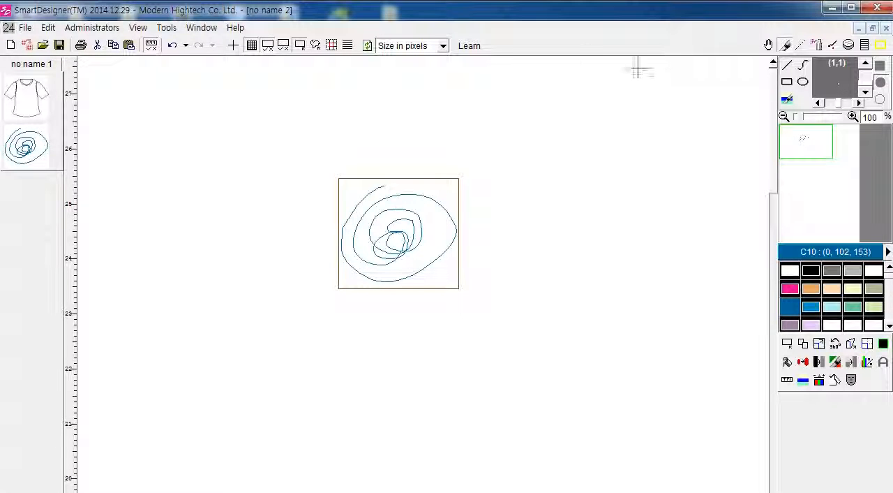
# Step: Switch from the scribble image to the T-shirt document, maximize it and add the T-shirt object to the image list
pyautogui.click(872, 28)
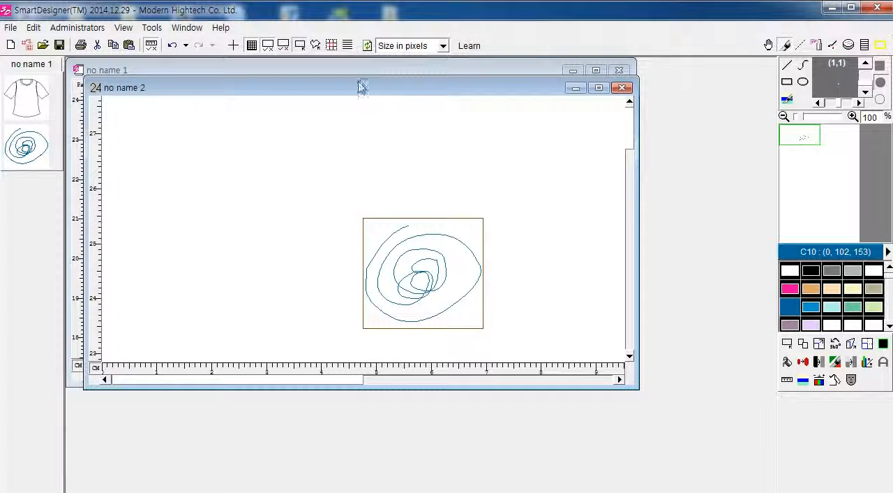
pyautogui.moveTo(362, 85); pyautogui.dragTo(462, 175)
pyautogui.click(493, 76)
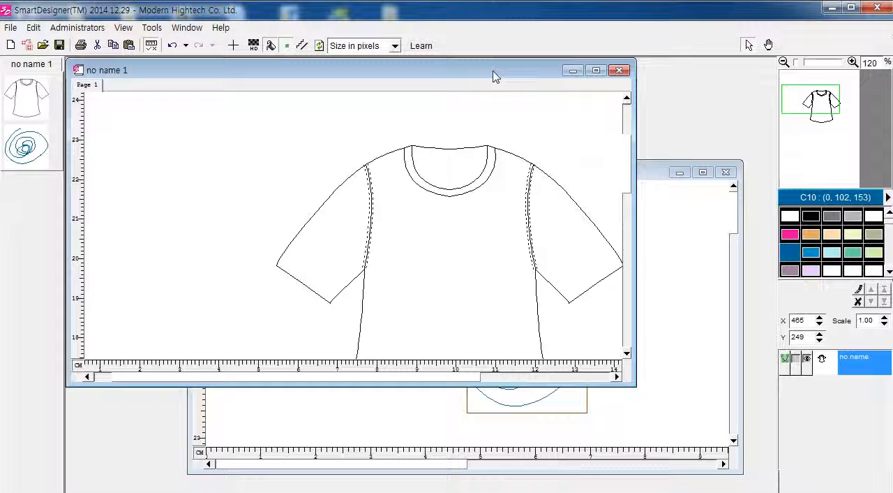
pyautogui.click(596, 71)
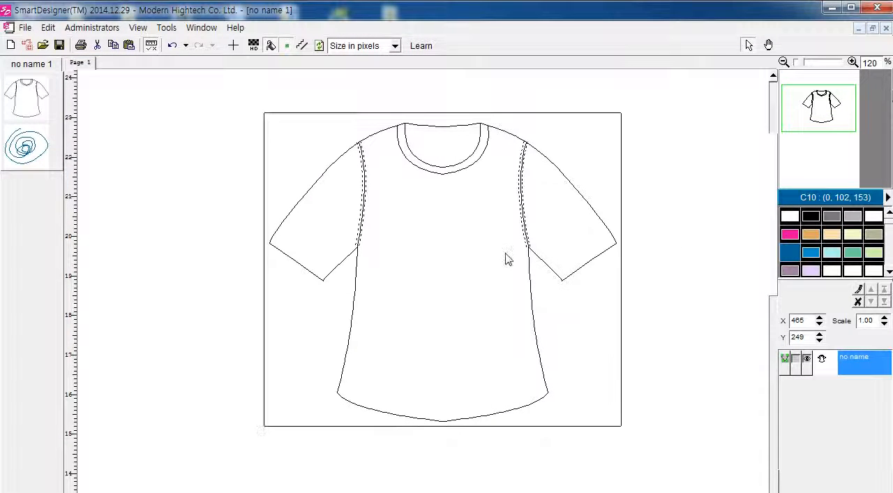
pyautogui.rightClick(507, 258)
pyautogui.click(551, 320)
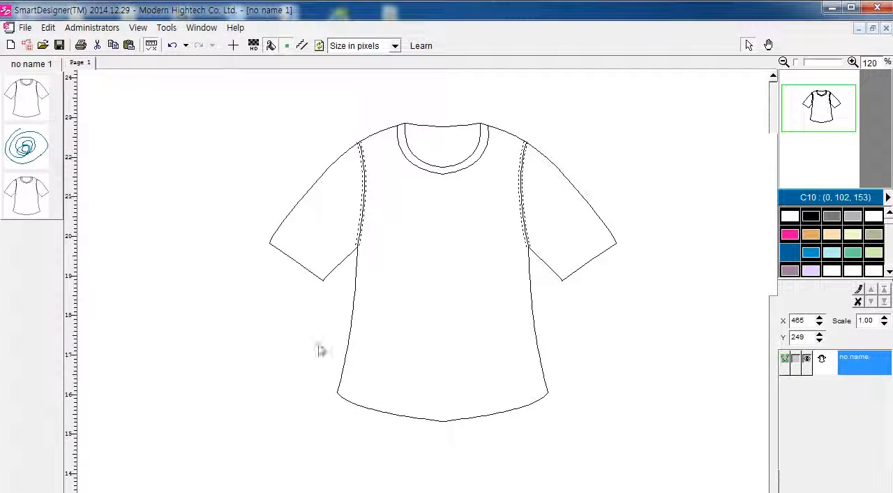
# Step: Minimize the scribble image's window, return to the maximized T-shirt document and delete the T-shirt vector object
pyautogui.click(872, 28)
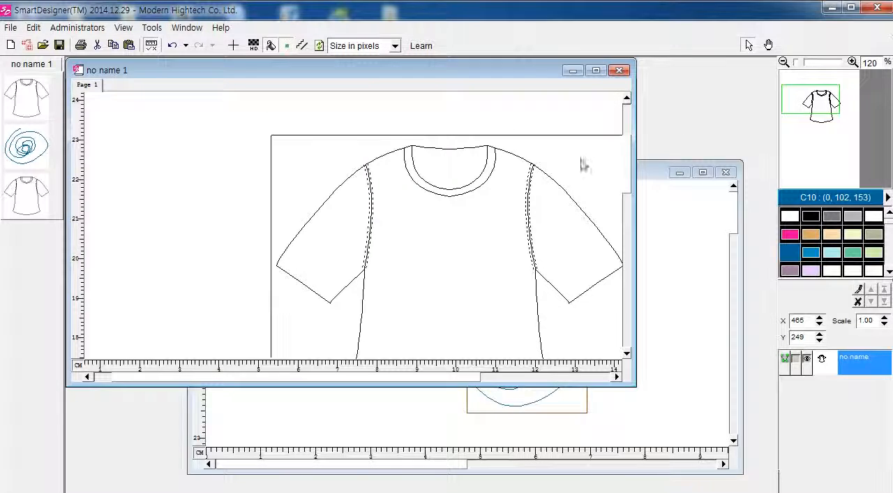
pyautogui.click(655, 171)
pyautogui.click(680, 172)
pyautogui.click(596, 70)
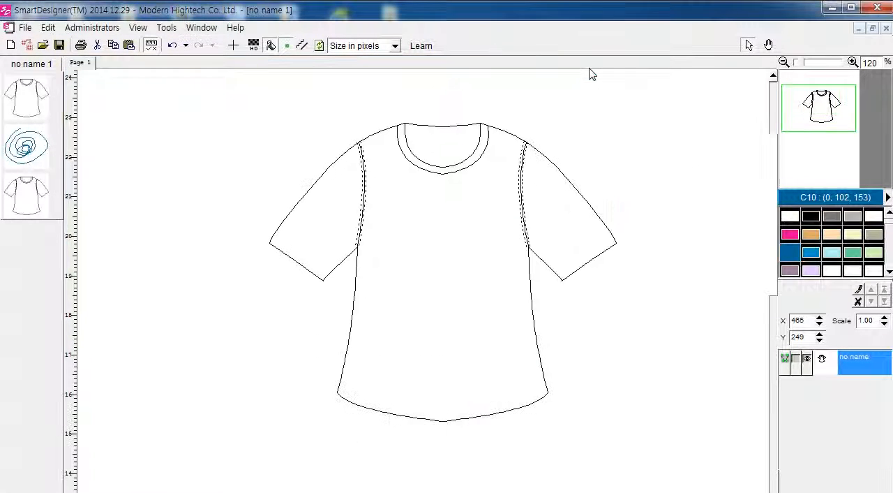
pyautogui.rightClick(510, 225)
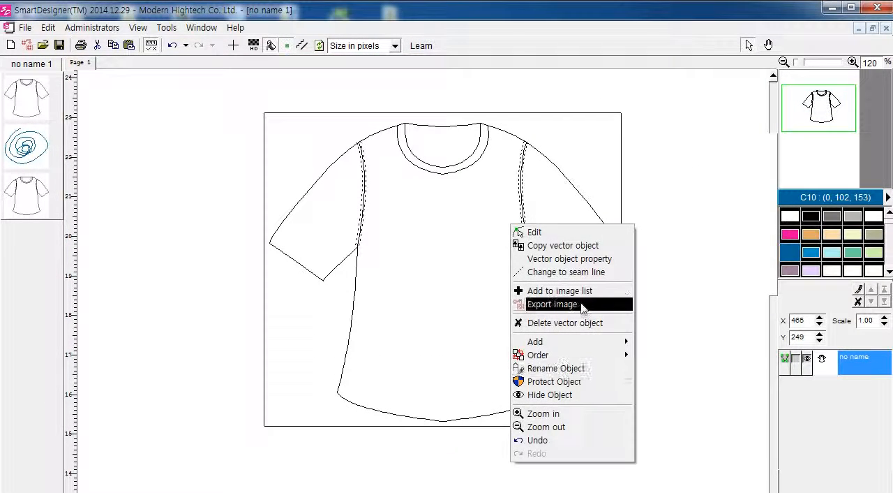
pyautogui.click(586, 323)
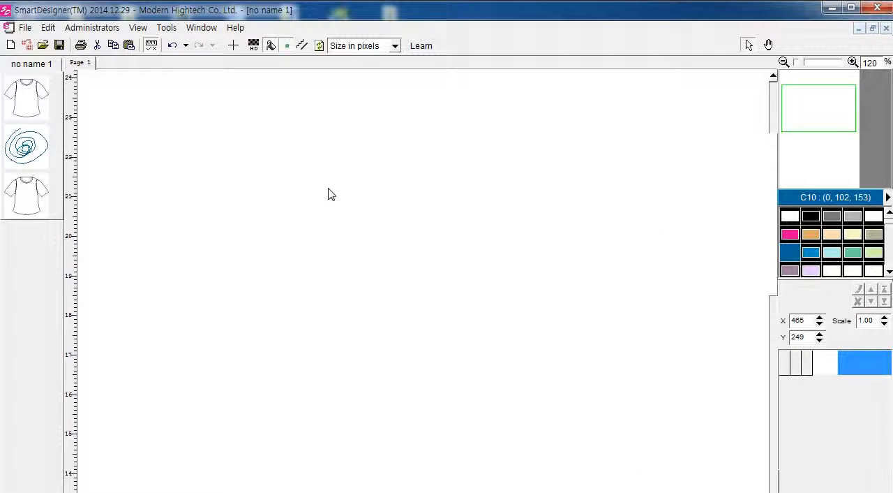
# Step: Add a Panel Shape object to the empty page of the vector document
pyautogui.rightClick(331, 195)
pyautogui.click(450, 158)
pyautogui.rightClick(388, 175)
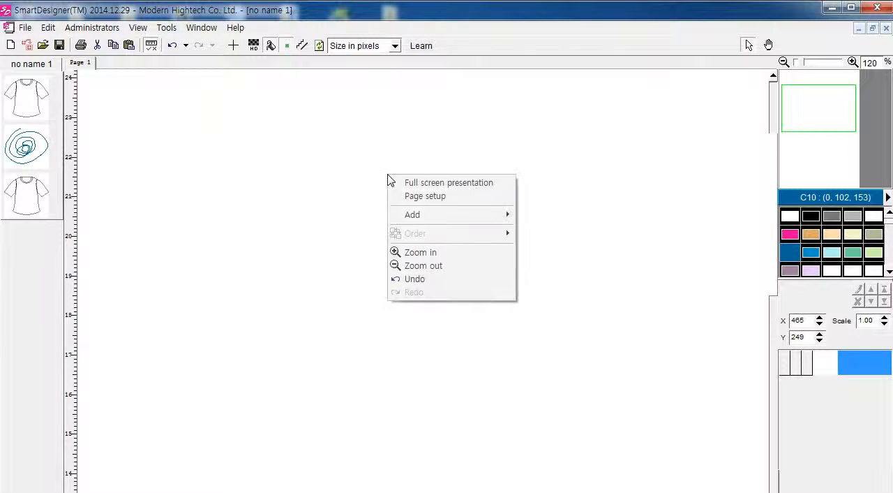
pyautogui.moveTo(423, 220)
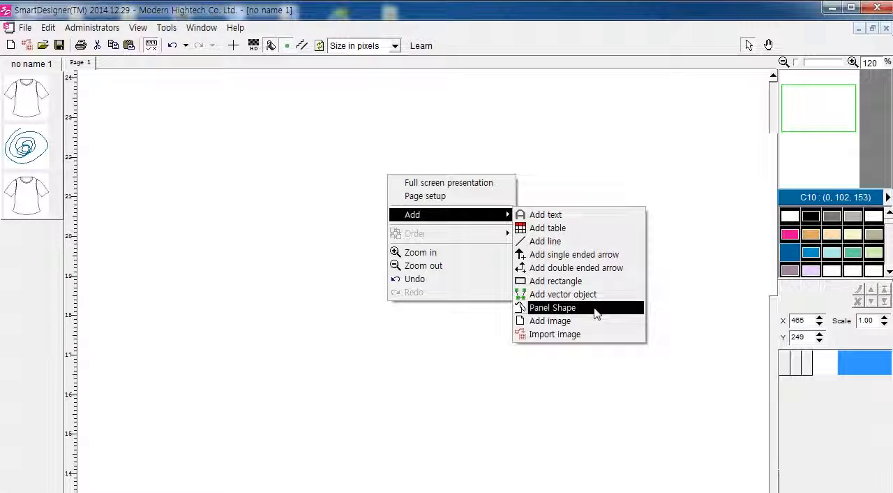
pyautogui.click(595, 308)
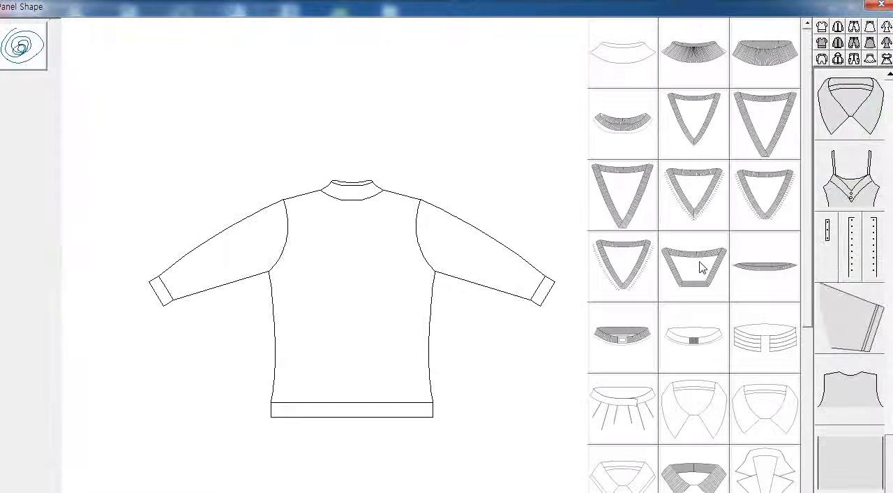
# Step: Try ribbed V-neck, gathered, long pointed and banded stand collars on the long-sleeved panel garment
pyautogui.click(838, 104)
pyautogui.click(736, 152)
pyautogui.click(686, 172)
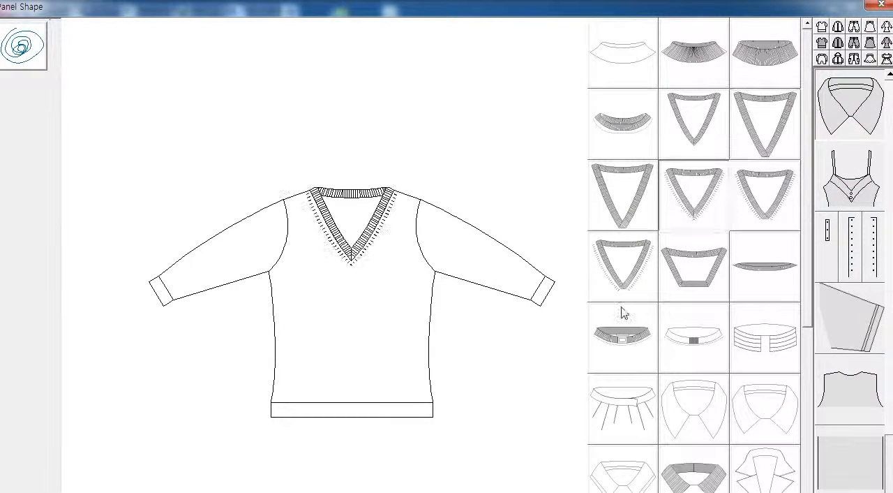
pyautogui.click(621, 308)
pyautogui.click(626, 390)
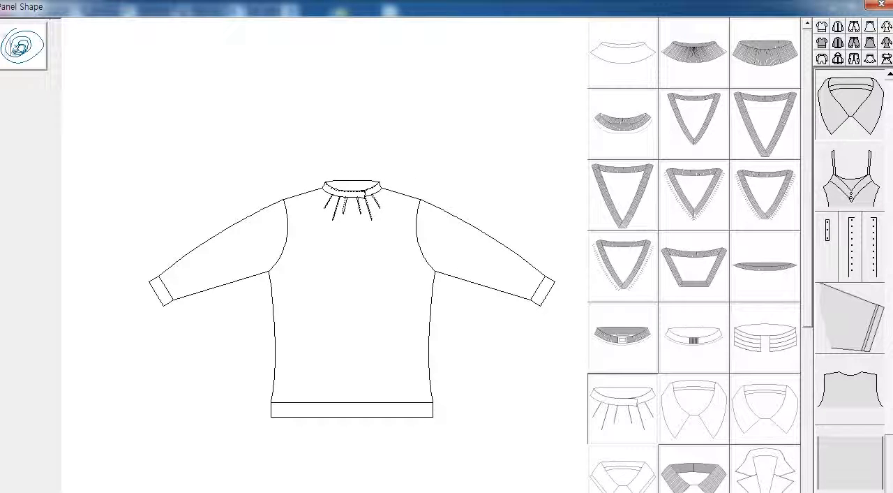
pyautogui.click(639, 307)
pyautogui.click(699, 393)
pyautogui.click(732, 393)
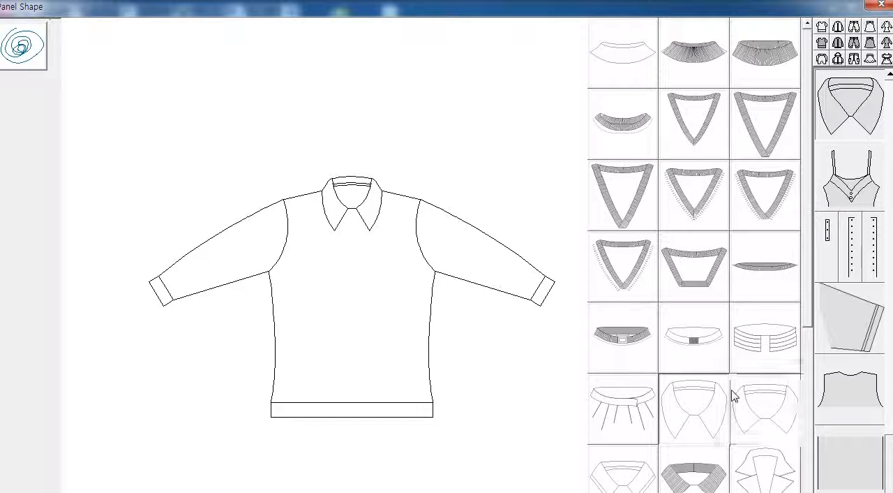
pyautogui.click(752, 473)
pyautogui.click(766, 339)
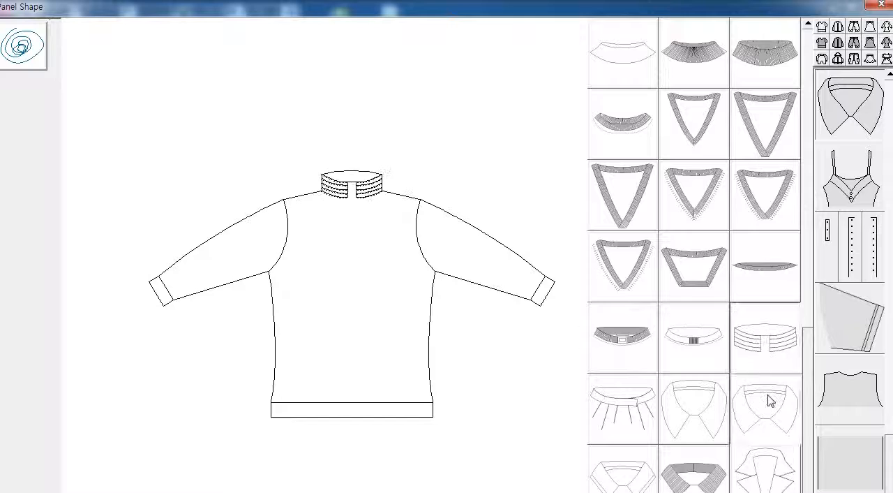
# Step: Give the long-sleeved garment the shorter pointed shirt collar and place it on the page at about X 465, Y 444
pyautogui.click(769, 399)
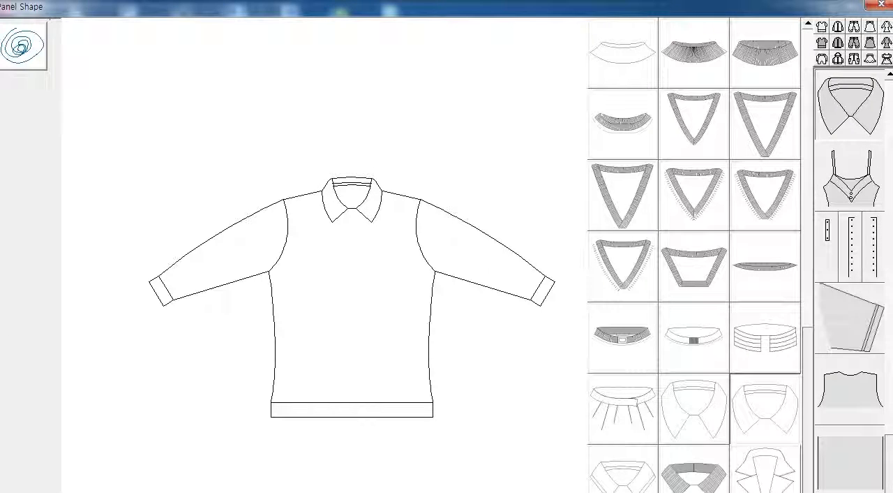
pyautogui.press('Return')
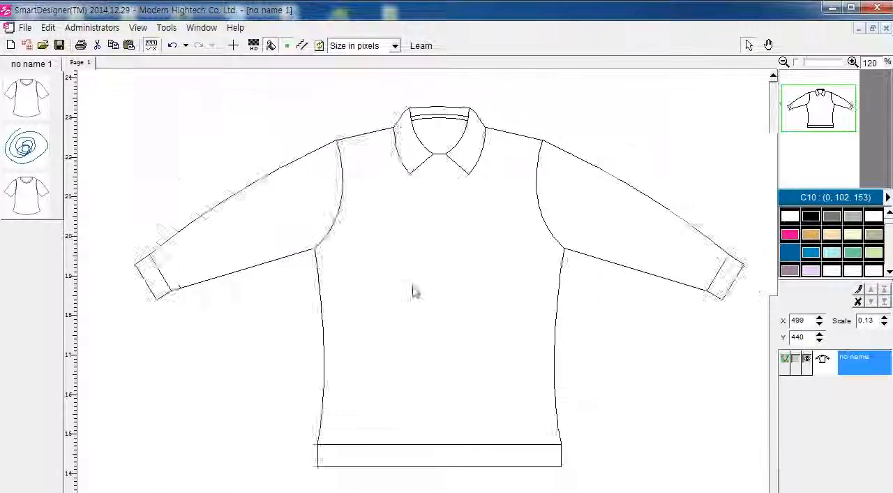
pyautogui.click(442, 289)
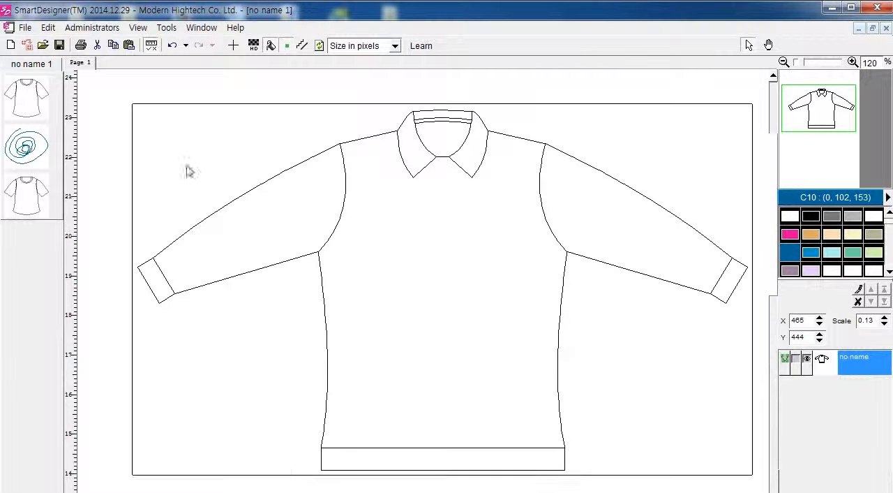
# Step: Reshape the garment's nodes to flatten the upper sleeve edges and side seams and pull both armhole seams outward toward the sleeves
pyautogui.moveTo(795, 103); pyautogui.dragTo(823, 110)
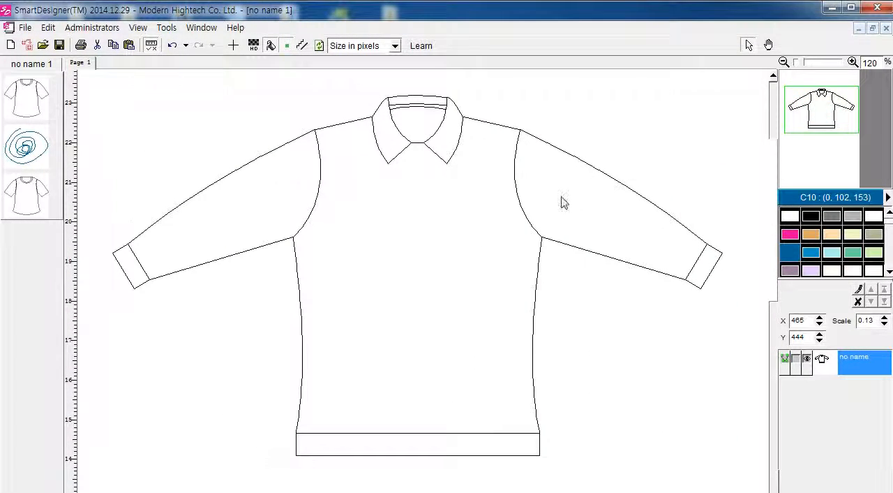
pyautogui.doubleClick(562, 196)
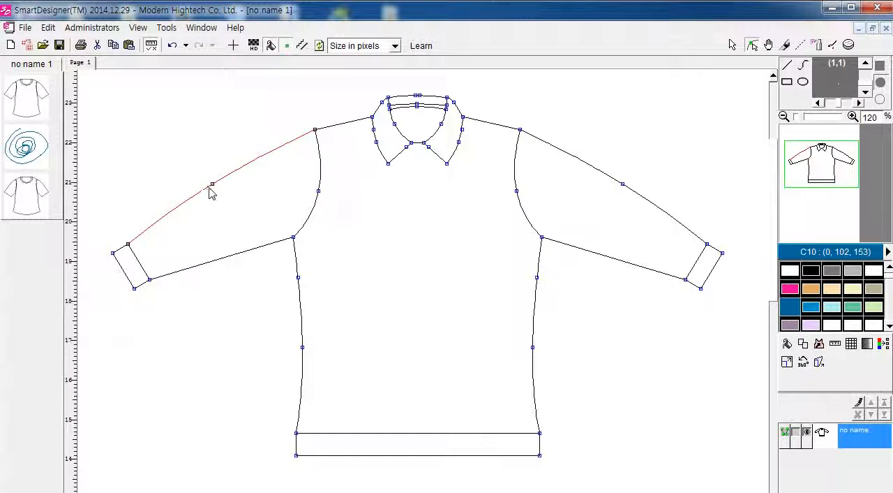
pyautogui.moveTo(212, 185); pyautogui.dragTo(217, 194)
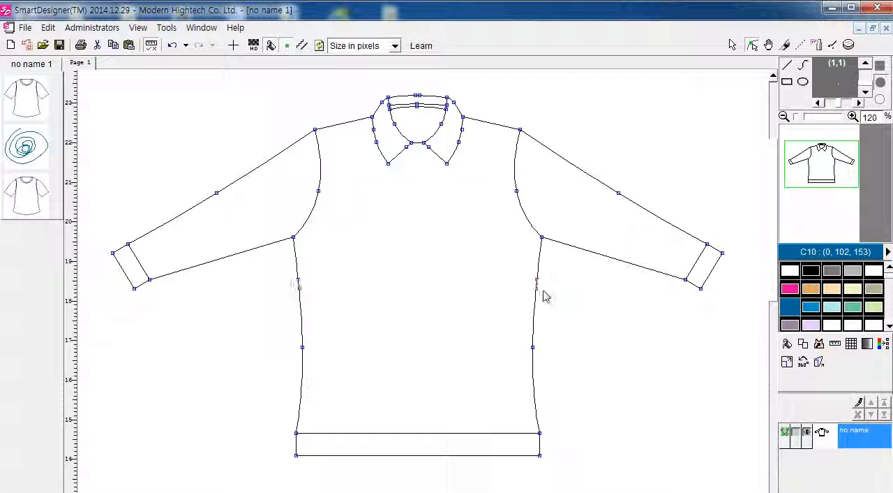
pyautogui.moveTo(534, 348)
pyautogui.mouseDown()
pyautogui.moveTo(554, 361)
pyautogui.moveTo(552, 339)
pyautogui.moveTo(524, 354)
pyautogui.moveTo(496, 391)
pyautogui.moveTo(531, 386)
pyautogui.moveTo(540, 363)
pyautogui.mouseUp()
pyautogui.moveTo(319, 189)
pyautogui.mouseDown()
pyautogui.moveTo(325, 197)
pyautogui.moveTo(302, 189)
pyautogui.mouseUp()
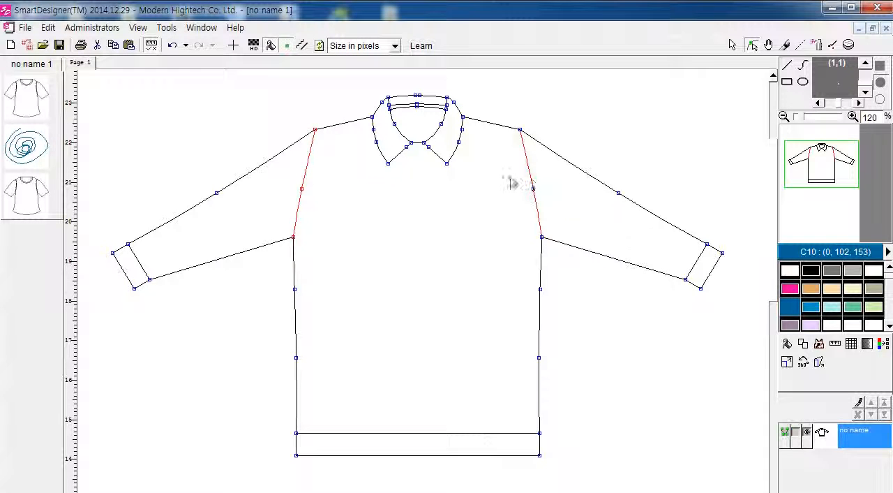
# Step: Change the armhole seams' line style to the dotted style with a solid line and one dashed row on the sleeve side
pyautogui.rightClick(529, 171)
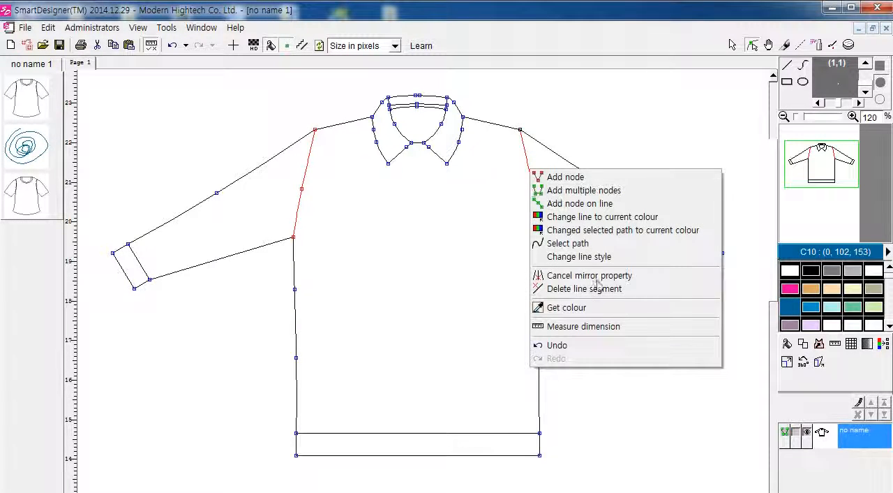
pyautogui.click(598, 259)
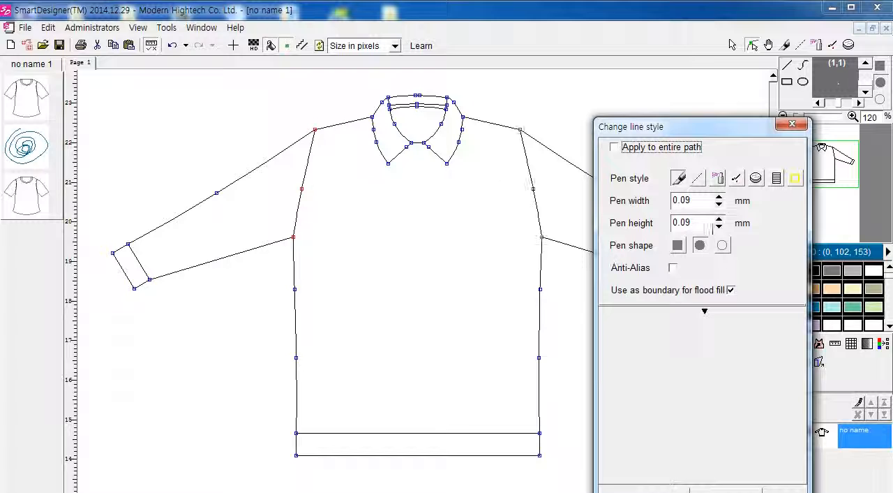
pyautogui.click(697, 178)
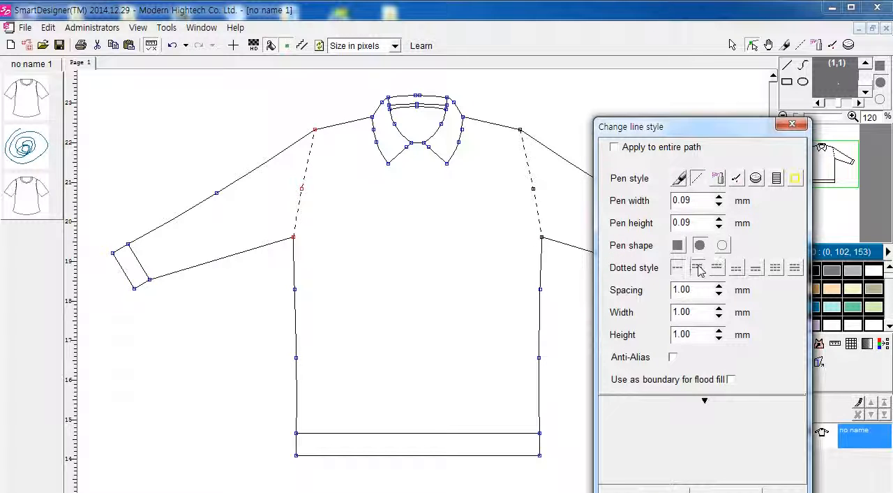
pyautogui.click(700, 270)
pyautogui.click(720, 270)
pyautogui.click(740, 270)
pyautogui.click(720, 270)
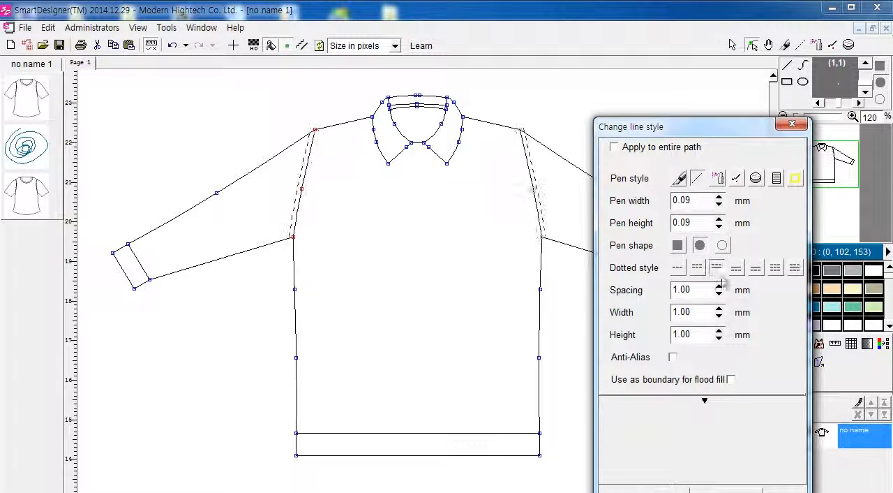
pyautogui.click(664, 489)
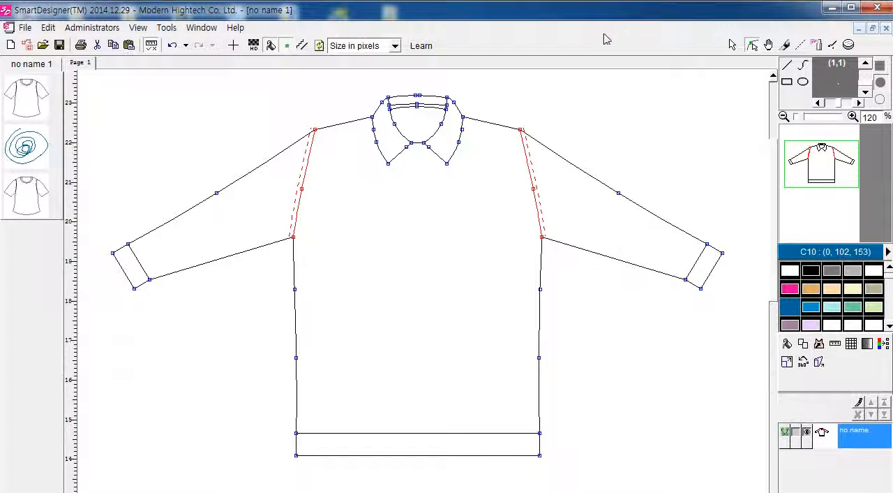
# Step: Shift the garment slightly left and fill its body and sleeves with pink C5 (236, 0, 153)
pyautogui.click(730, 45)
pyautogui.moveTo(641, 283); pyautogui.dragTo(633, 283)
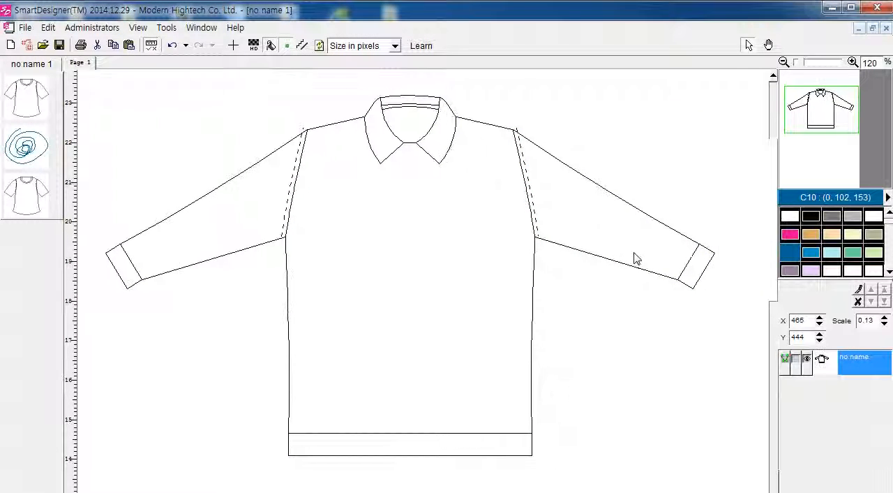
pyautogui.doubleClick(637, 259)
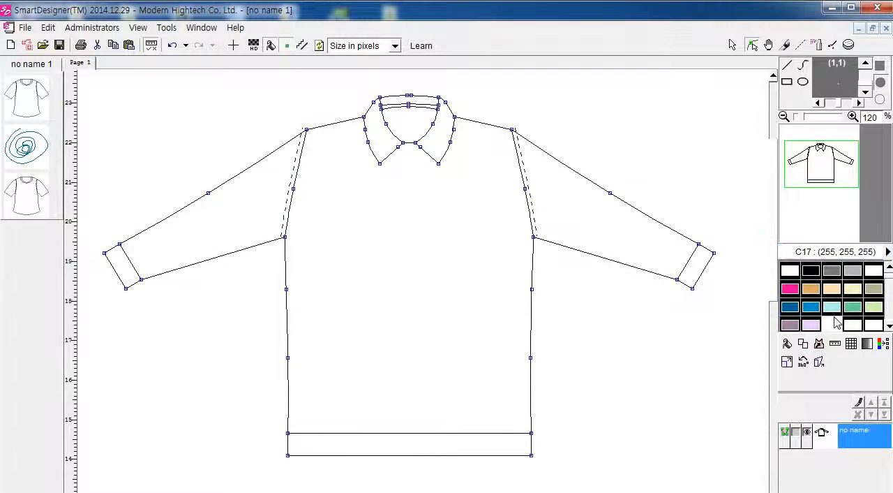
pyautogui.click(789, 289)
pyautogui.click(630, 239)
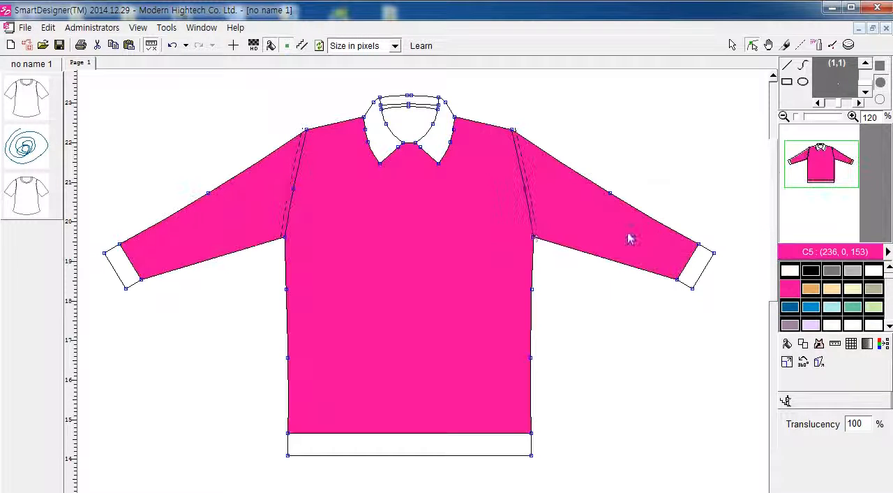
# Step: Fill both collar points and the collar's back band with blue C11 (0, 145, 199)
pyautogui.click(810, 306)
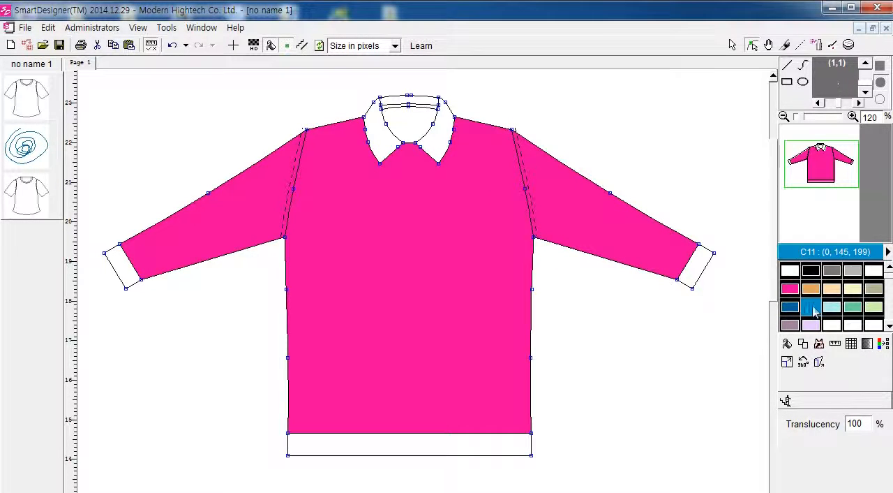
pyautogui.click(428, 150)
pyautogui.click(382, 129)
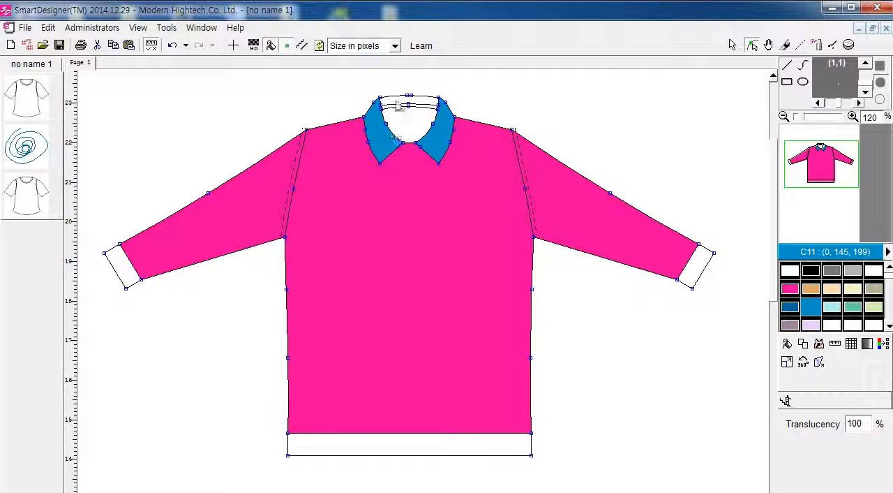
pyautogui.click(408, 99)
pyautogui.click(816, 310)
# Step: Fill both sleeve cuffs and the hem band with light blue C12 (175, 240, 240)
pyautogui.click(832, 306)
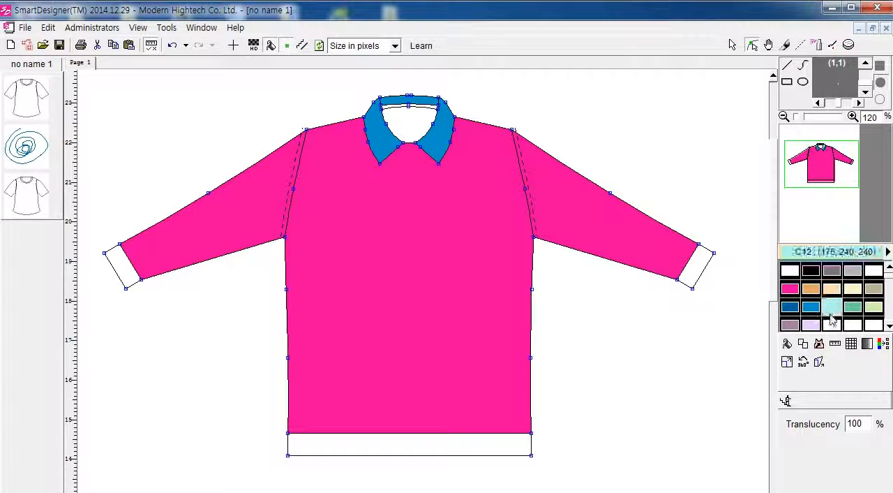
pyautogui.click(699, 276)
pyautogui.click(120, 275)
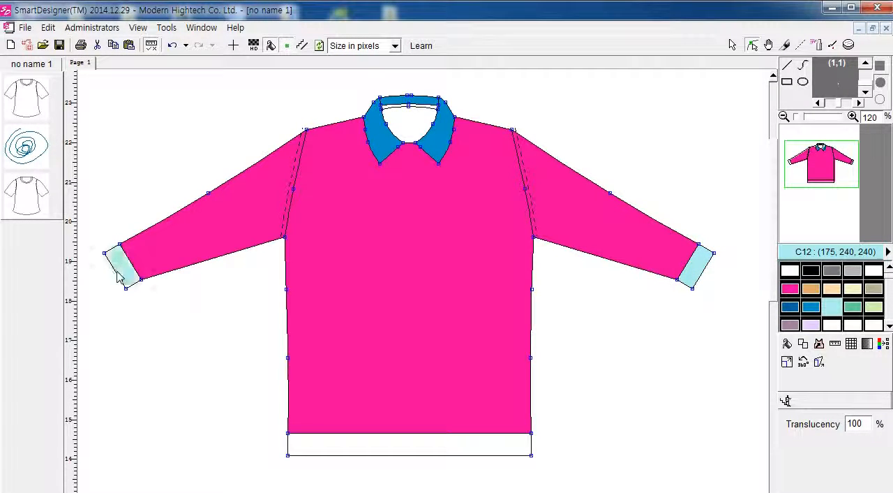
pyautogui.click(355, 450)
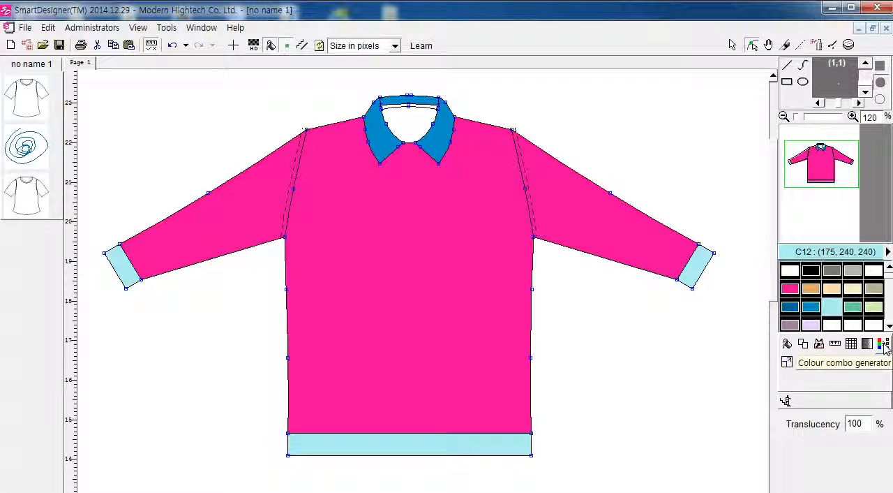
# Step: Start the Colour combo generator with the garment's own colours and add eight palette colours: orange, brown C42, C51 and further greens and olives
pyautogui.click(884, 343)
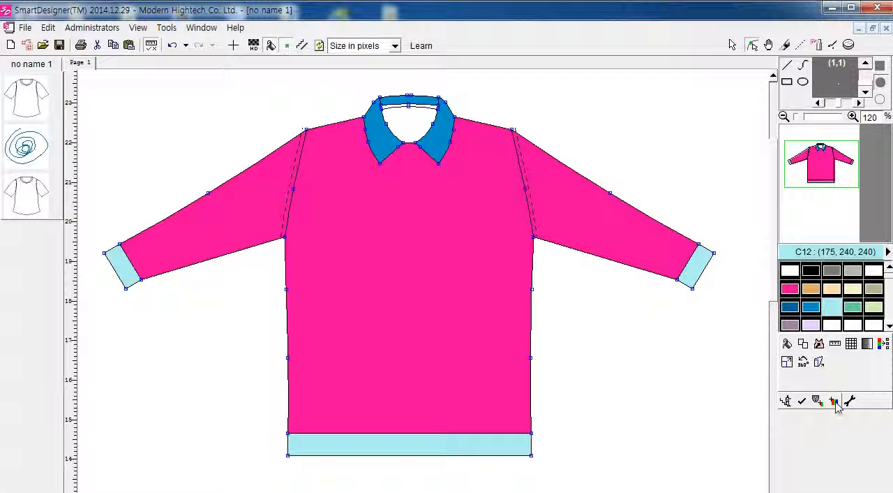
pyautogui.click(834, 401)
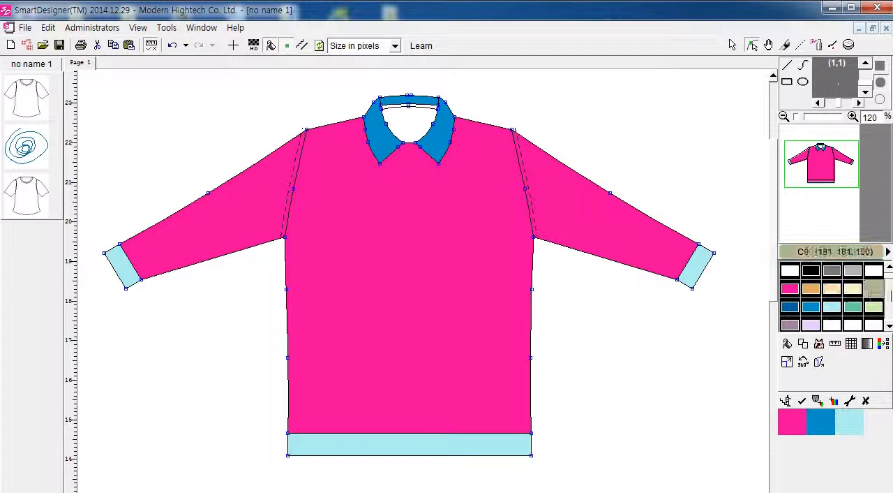
pyautogui.click(889, 300)
pyautogui.click(889, 300)
pyautogui.click(873, 291)
pyautogui.click(828, 287)
pyautogui.click(811, 292)
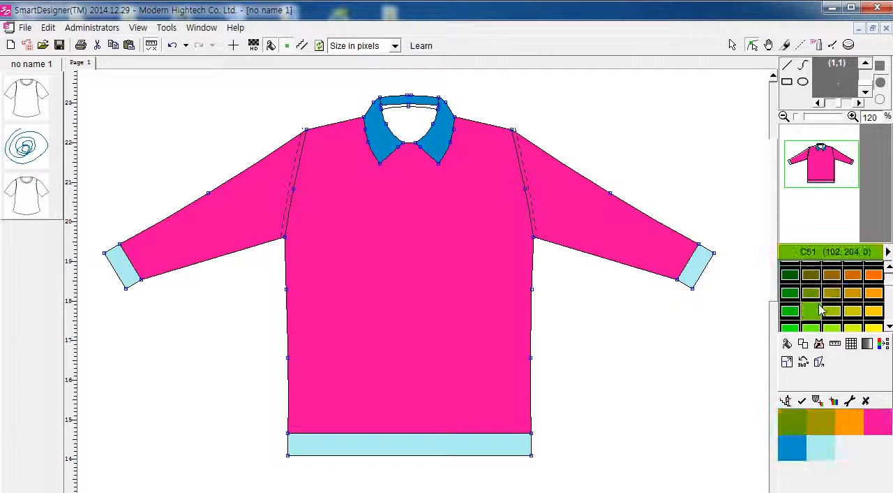
pyautogui.click(814, 307)
pyautogui.click(791, 311)
pyautogui.click(790, 293)
pyautogui.click(791, 275)
pyautogui.click(830, 279)
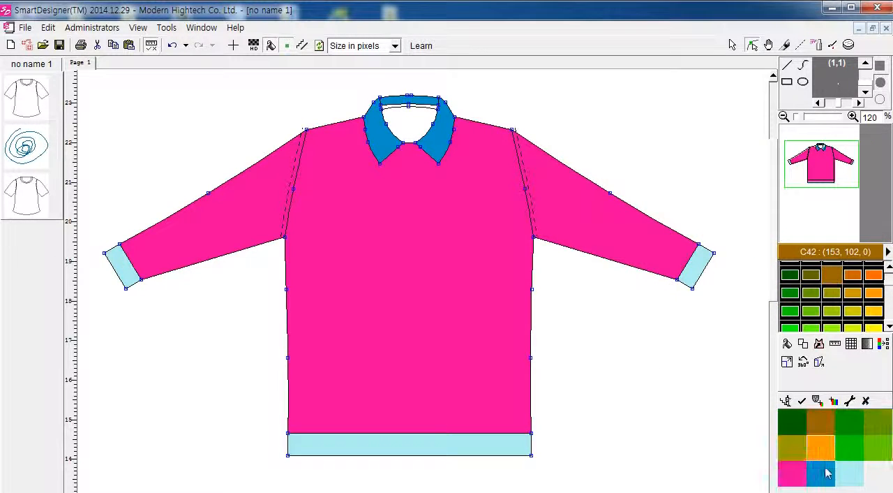
# Step: Generate the colour combos for an area enclosing the whole garment and browse the 2 x 2 pages up to page 9
pyautogui.click(802, 404)
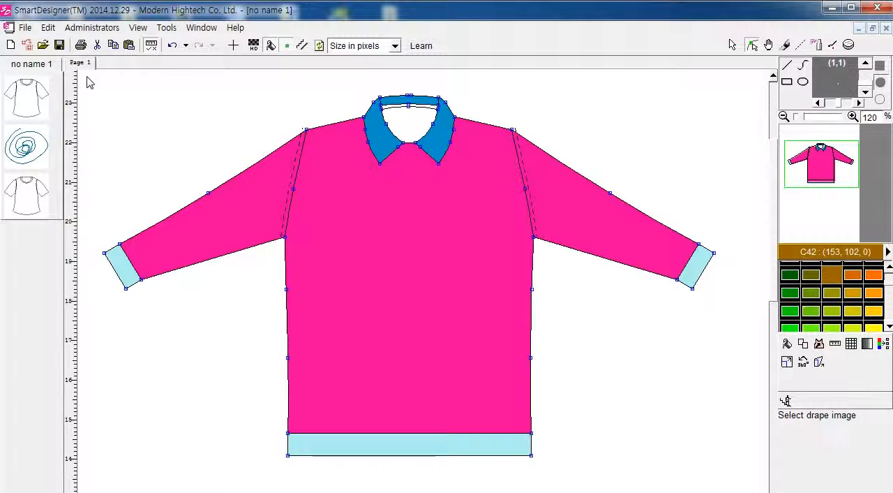
pyautogui.moveTo(86, 76); pyautogui.dragTo(761, 486)
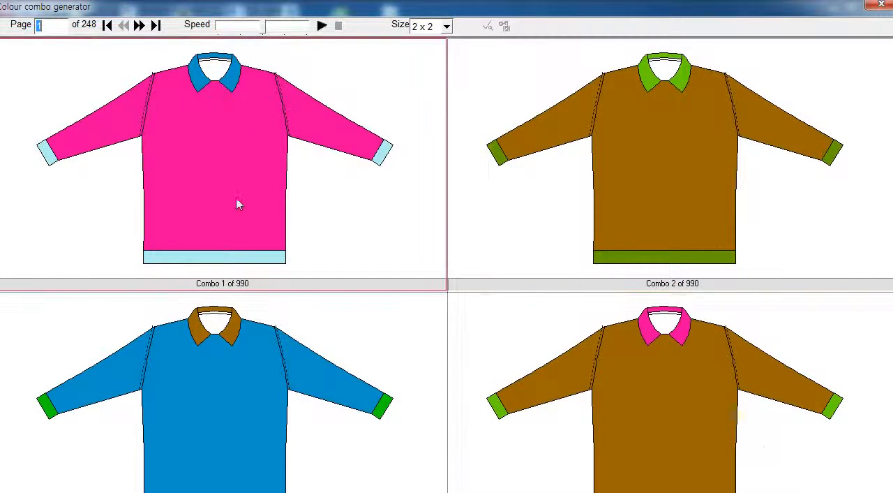
pyautogui.click(140, 26)
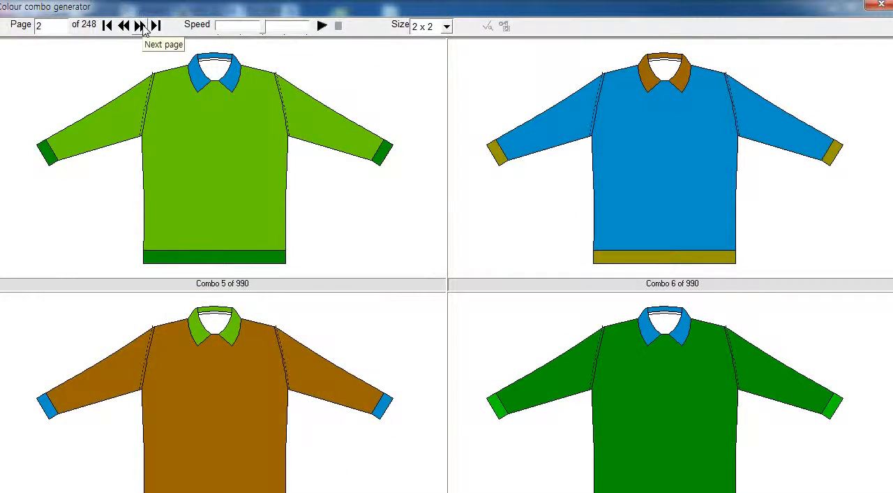
pyautogui.click(140, 26)
pyautogui.click(140, 26)
pyautogui.click(140, 25)
pyautogui.click(140, 26)
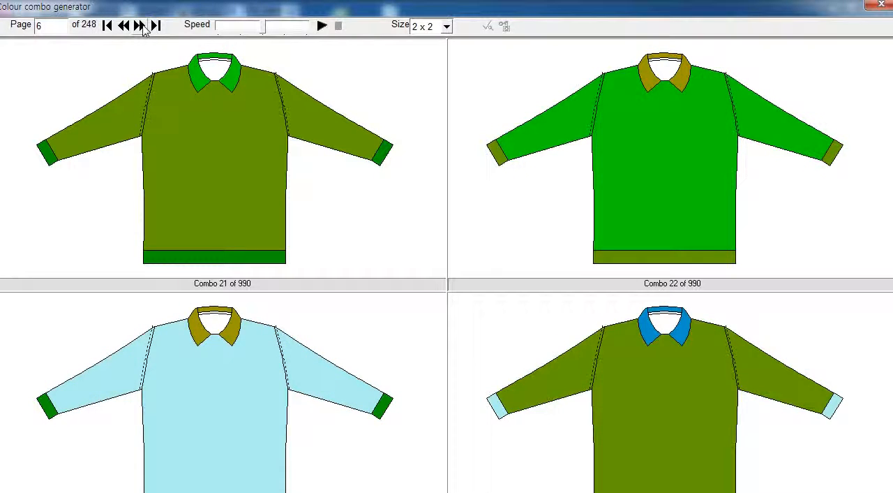
pyautogui.click(140, 25)
pyautogui.click(140, 25)
pyautogui.click(141, 25)
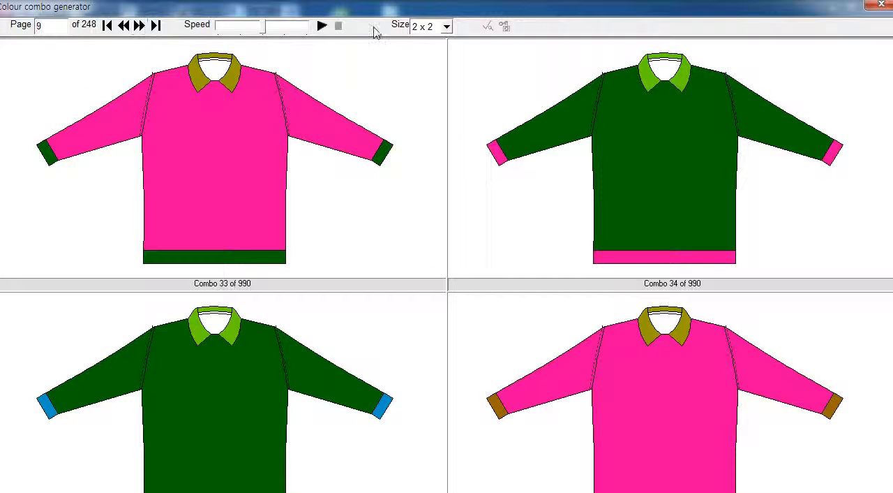
# Step: Show the colour combos in a 7 x 5 grid and browse on to page 13
pyautogui.click(447, 27)
pyautogui.click(442, 110)
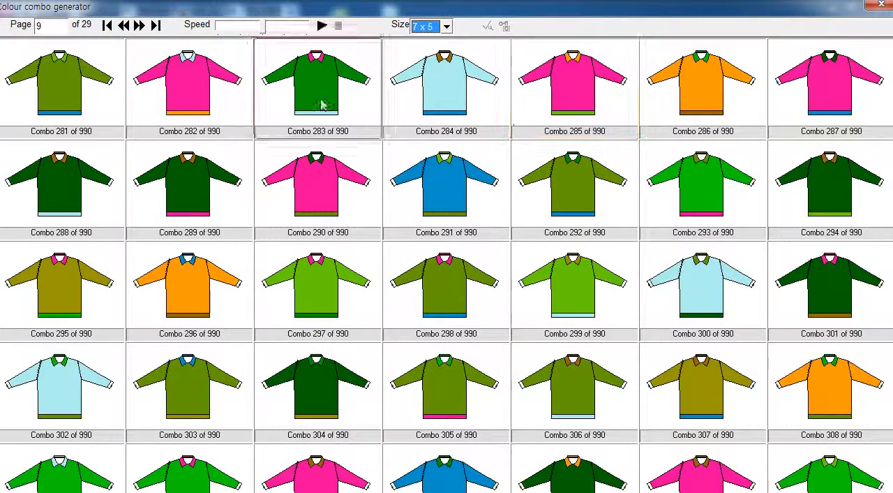
pyautogui.click(141, 25)
pyautogui.click(140, 25)
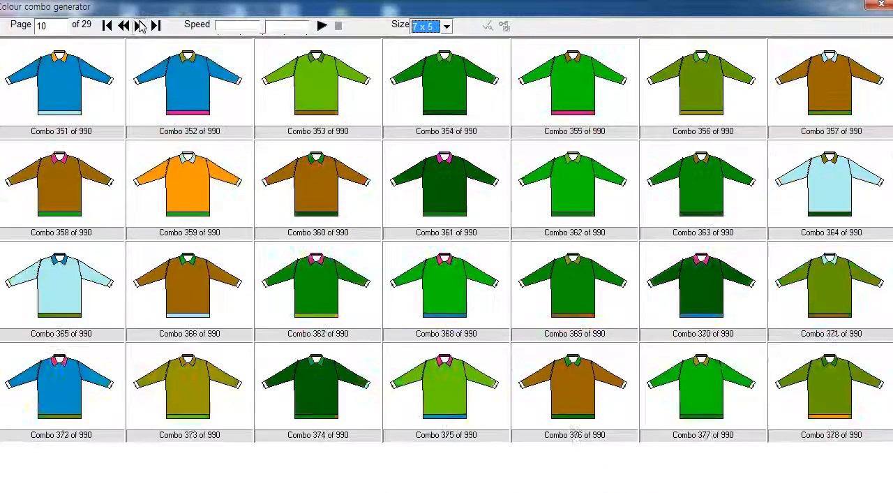
pyautogui.click(141, 25)
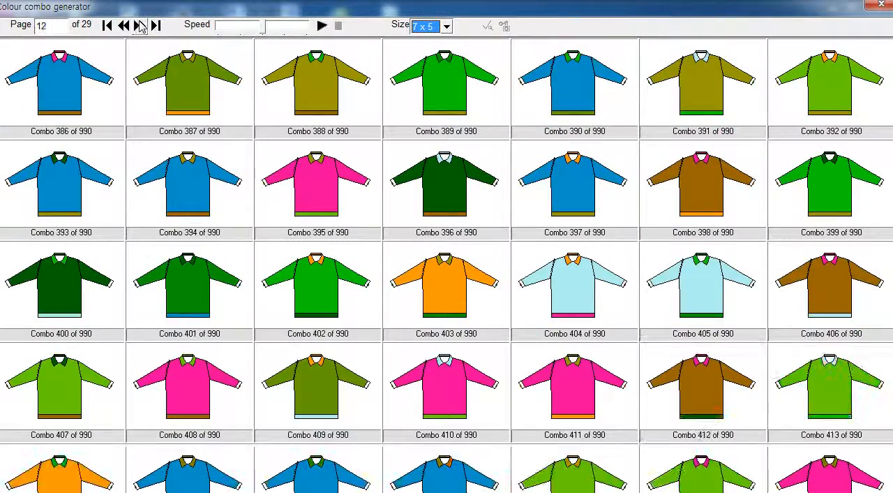
pyautogui.click(140, 25)
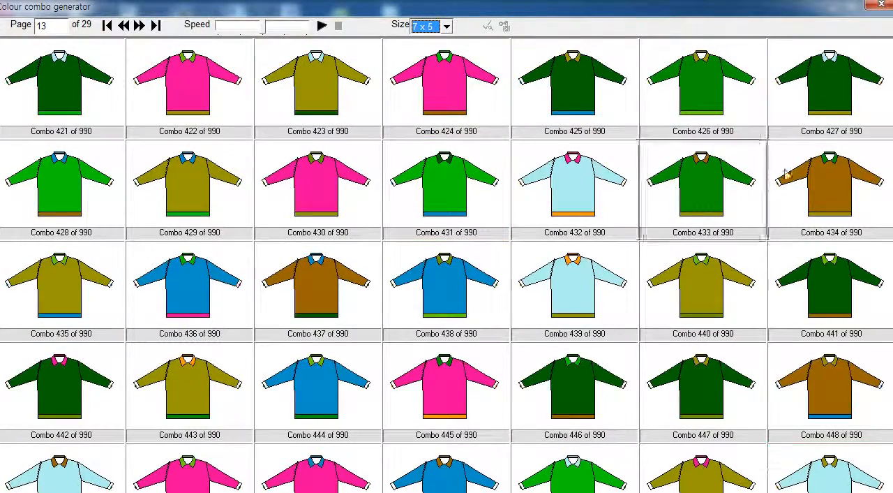
# Step: Preview combo 427, with dark green body, light blue collar and olive cuffs and hem, and apply it to the garment
pyautogui.rightClick(782, 80)
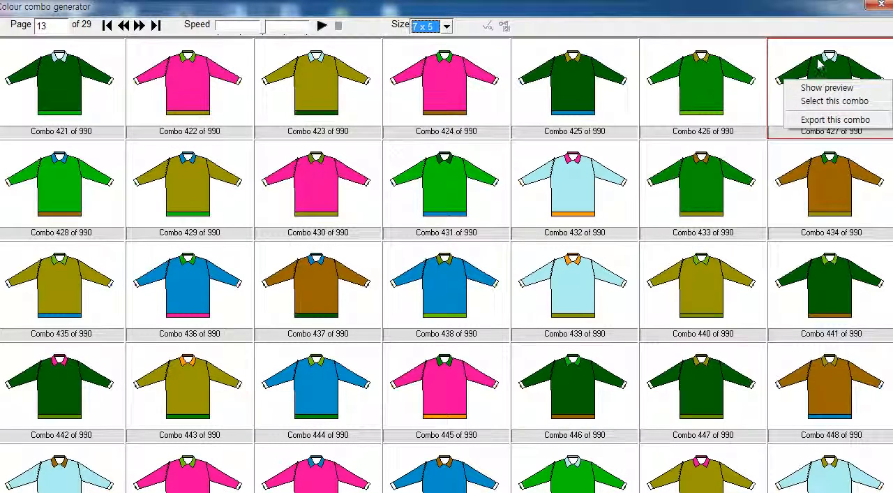
pyautogui.rightClick(820, 61)
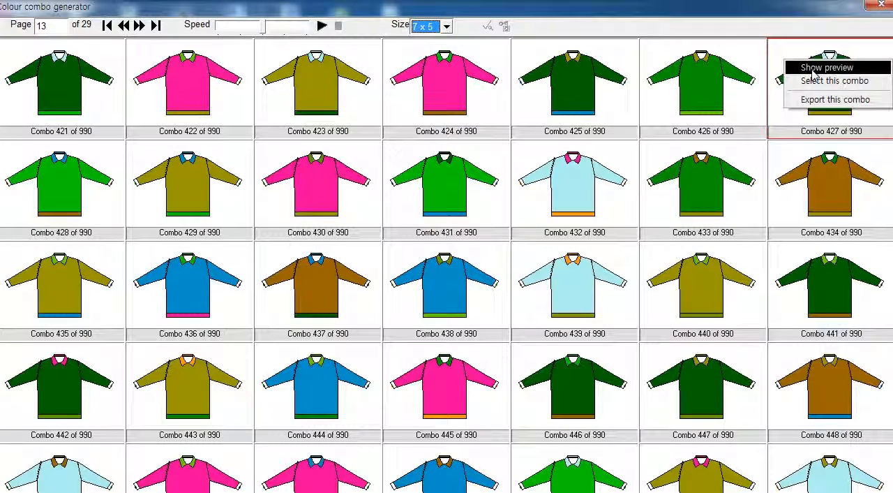
pyautogui.click(813, 71)
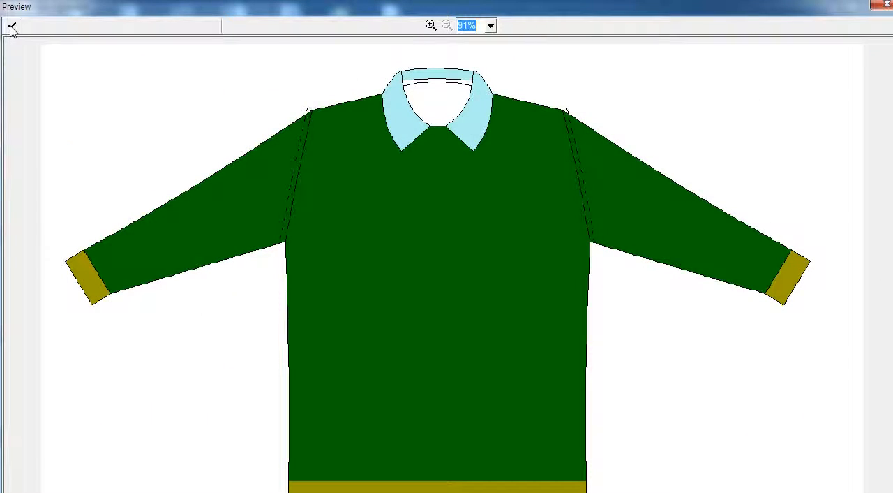
pyautogui.click(11, 28)
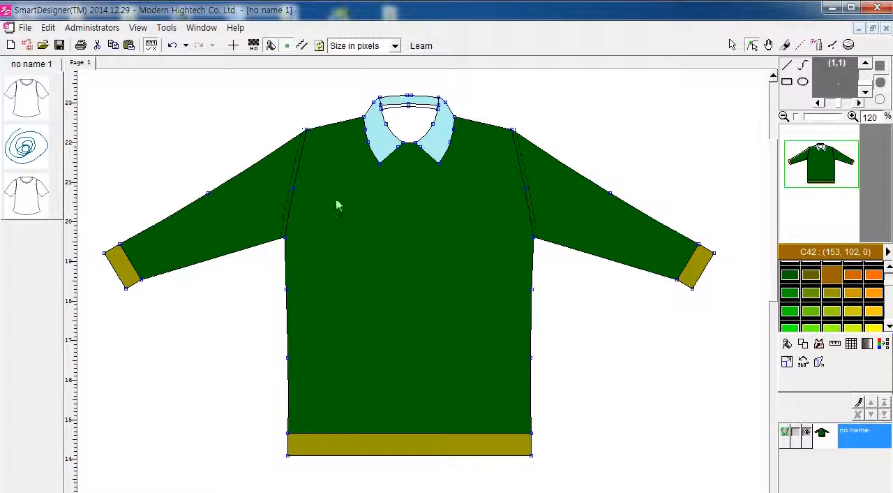
# Step: Add the recoloured garment to the image list and minimise its project window
pyautogui.click(732, 45)
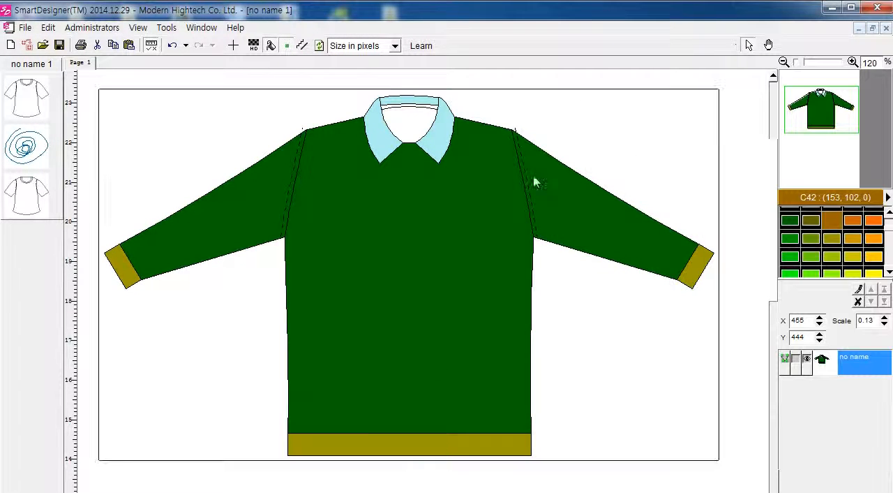
pyautogui.rightClick(428, 196)
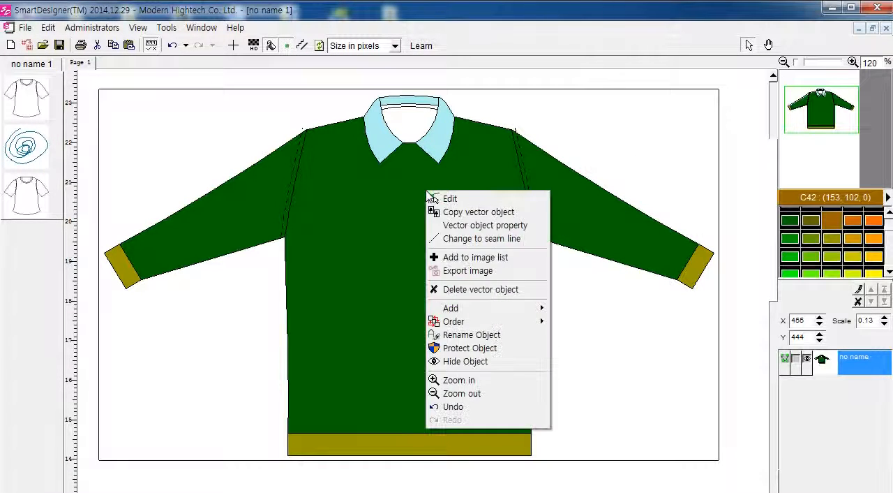
pyautogui.click(469, 259)
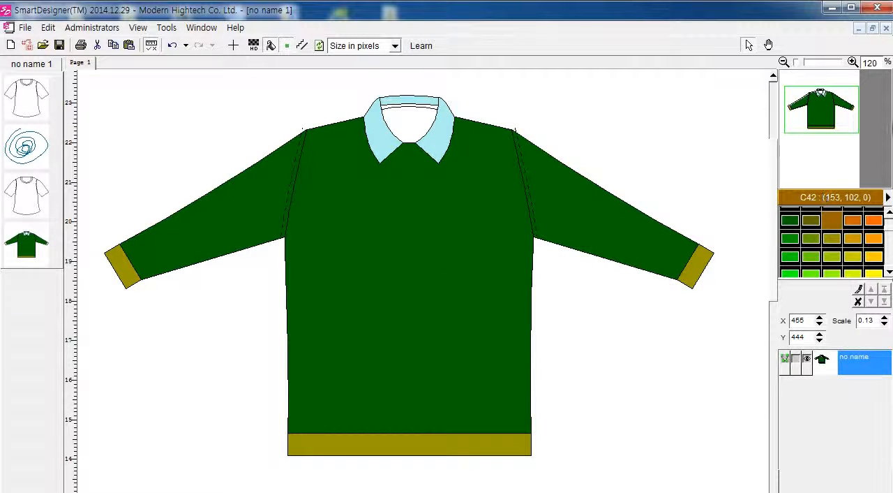
pyautogui.click(860, 29)
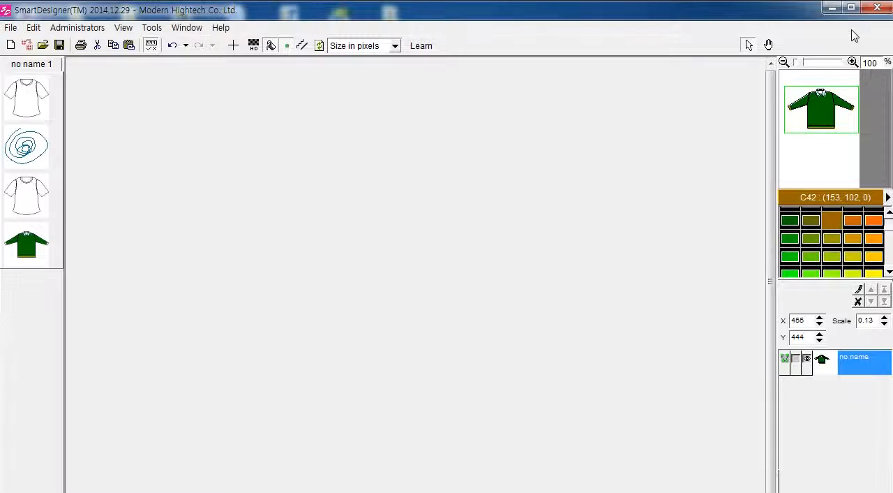
pyautogui.click(10, 27)
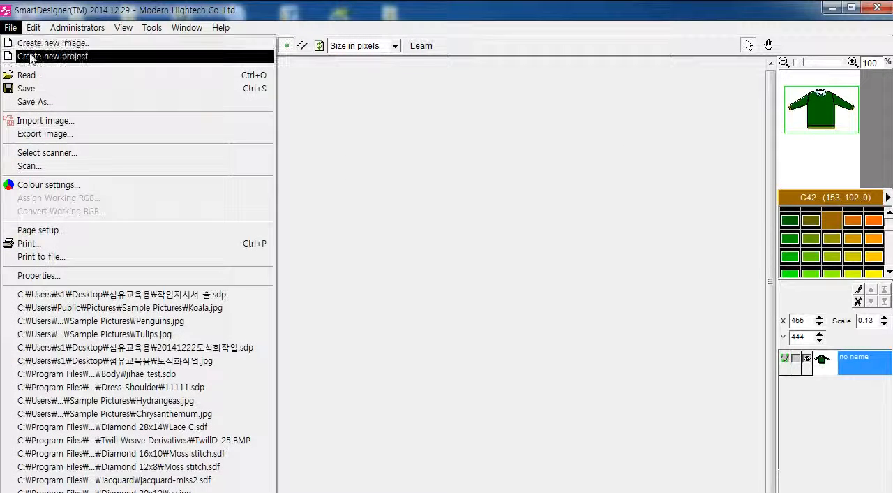
pyautogui.click(32, 56)
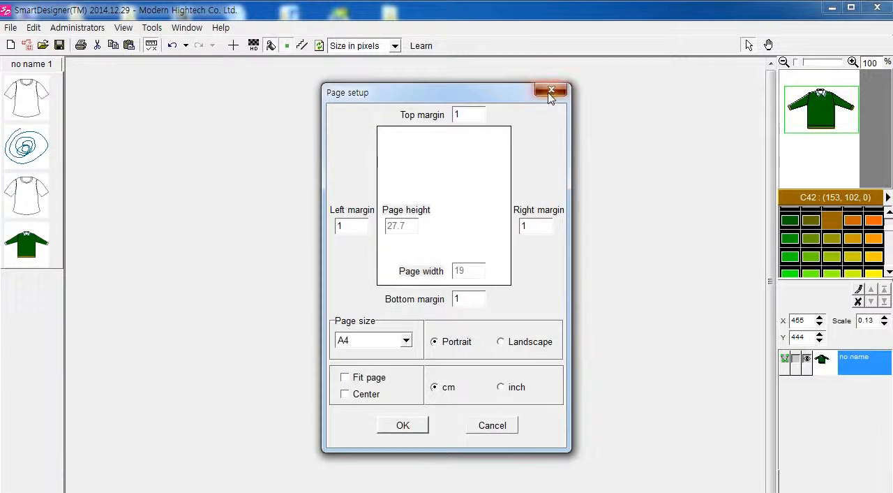
pyautogui.click(550, 90)
# Step: Create a new A4 landscape project measured in centimetres with 1.0 cm margins and maximise its window
pyautogui.click(9, 28)
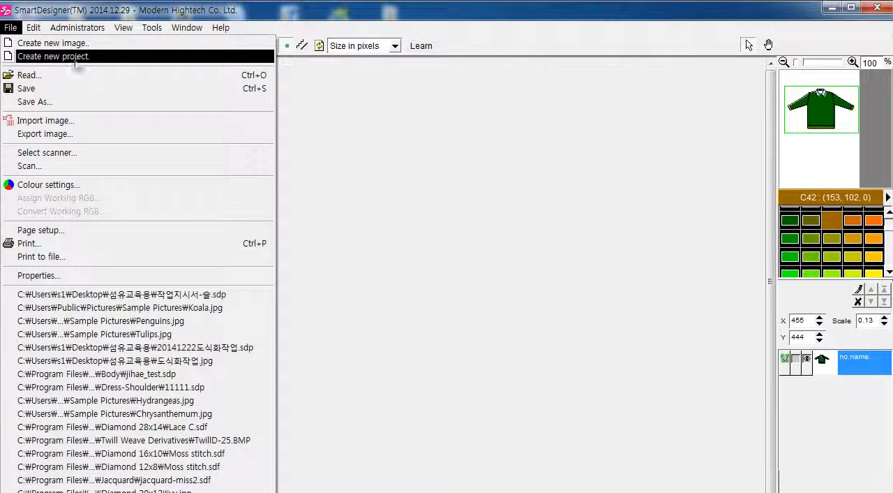
pyautogui.click(41, 229)
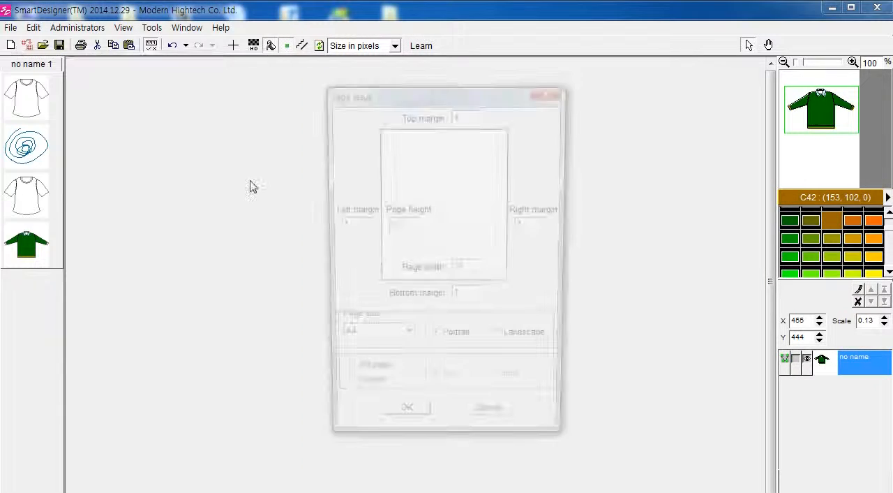
pyautogui.click(523, 389)
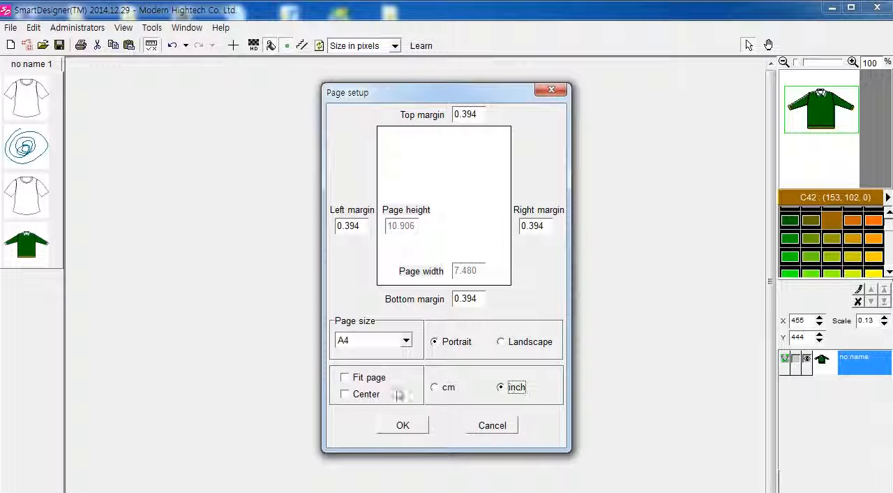
pyautogui.click(434, 386)
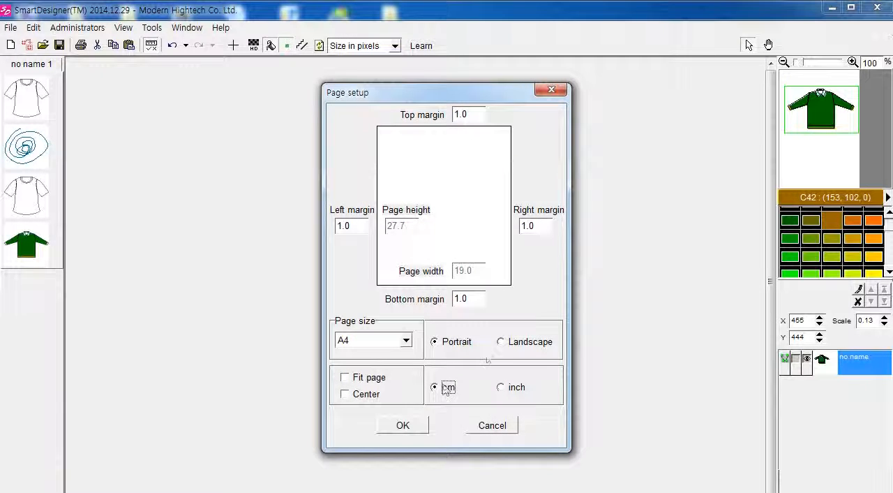
pyautogui.click(501, 341)
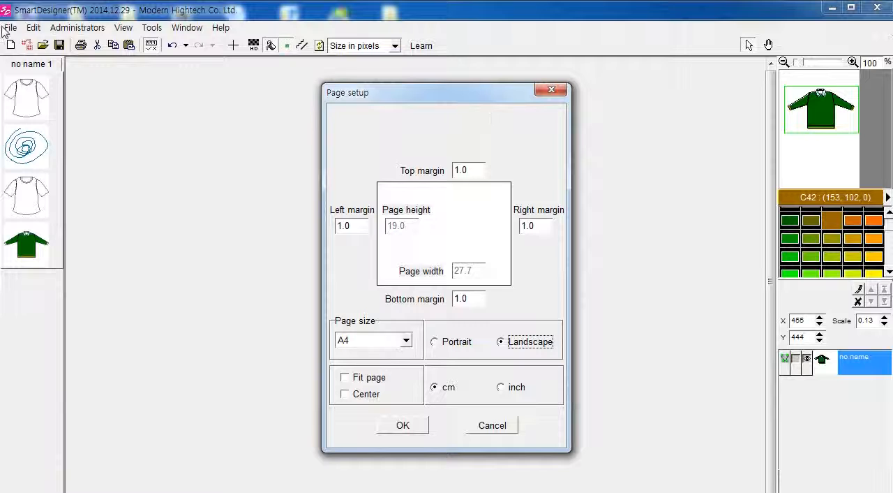
pyautogui.click(398, 427)
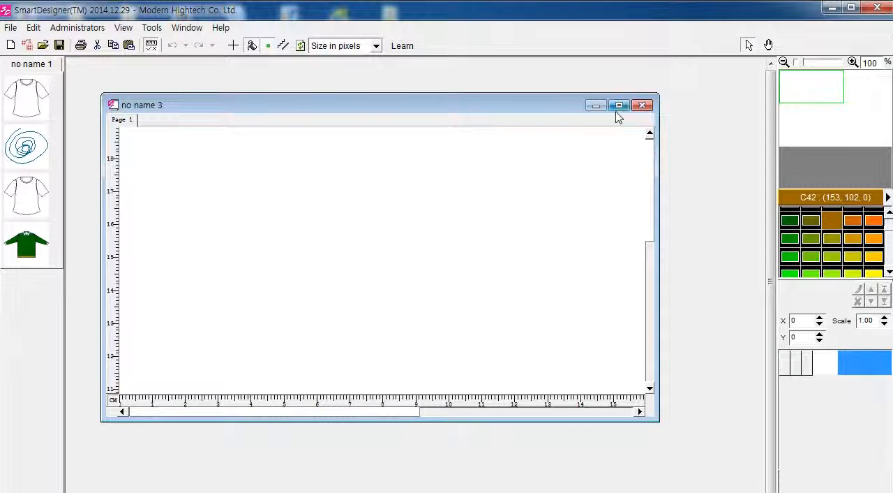
pyautogui.click(619, 105)
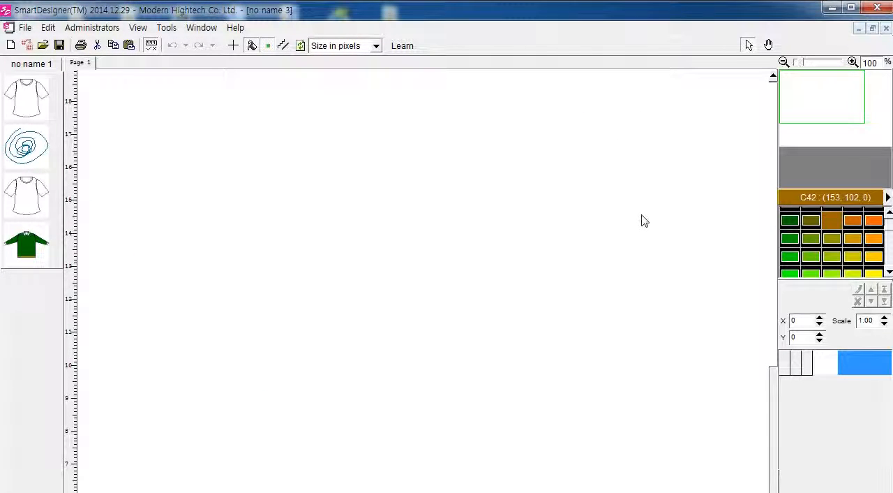
pyautogui.rightClick(293, 180)
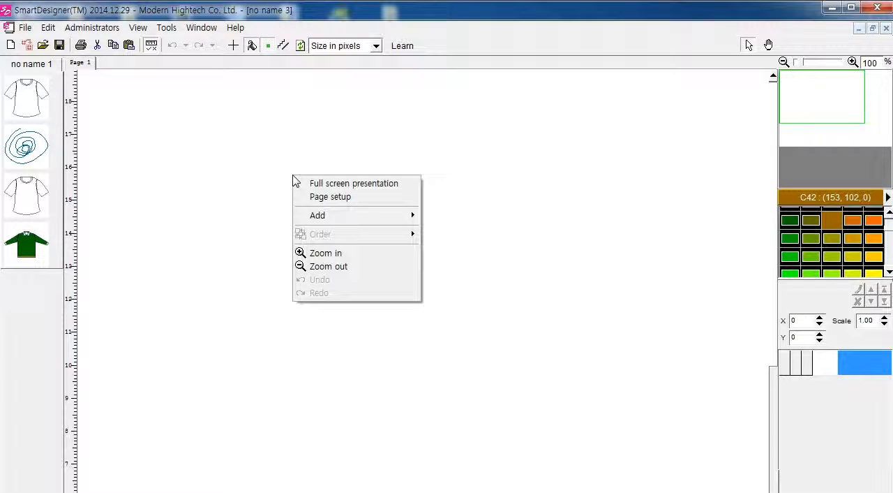
pyautogui.moveTo(401, 216)
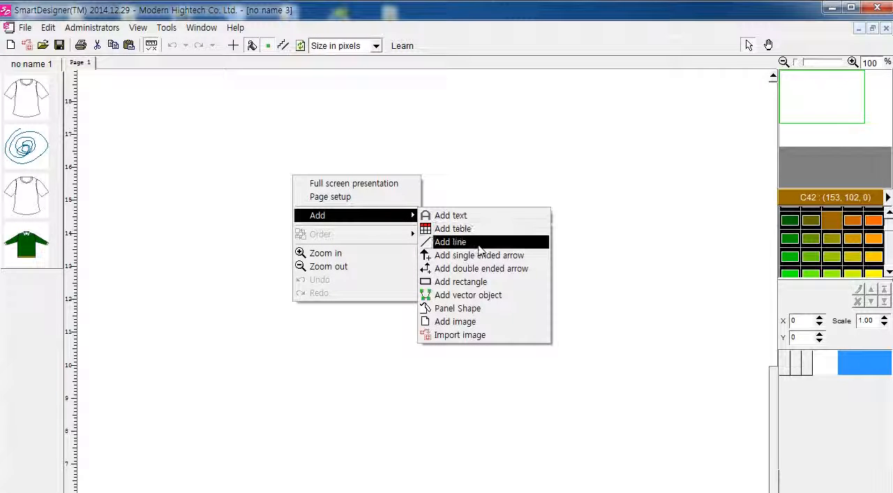
pyautogui.click(479, 244)
pyautogui.press('Escape')
# Step: Add a new vector object to the blank page
pyautogui.rightClick(481, 204)
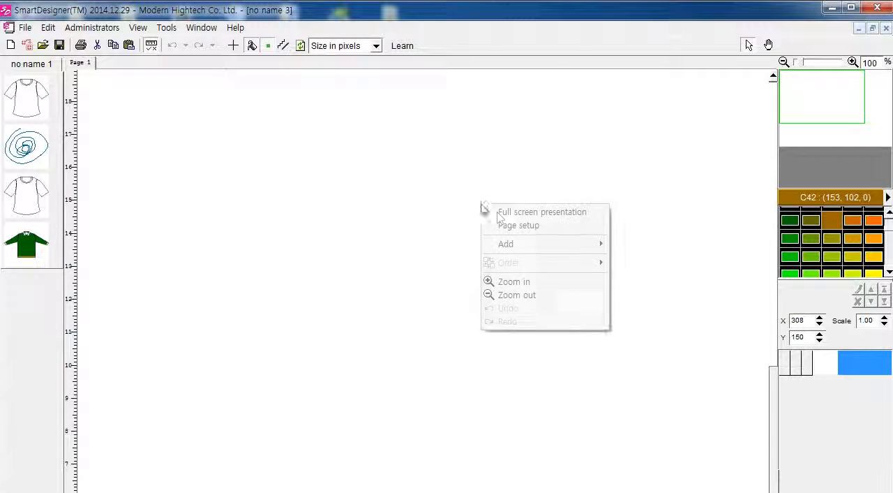
pyautogui.moveTo(510, 242)
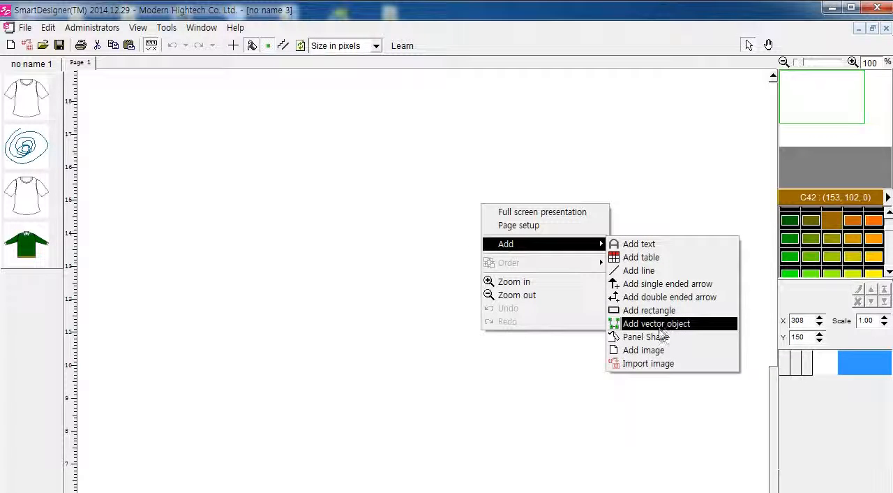
pyautogui.click(665, 325)
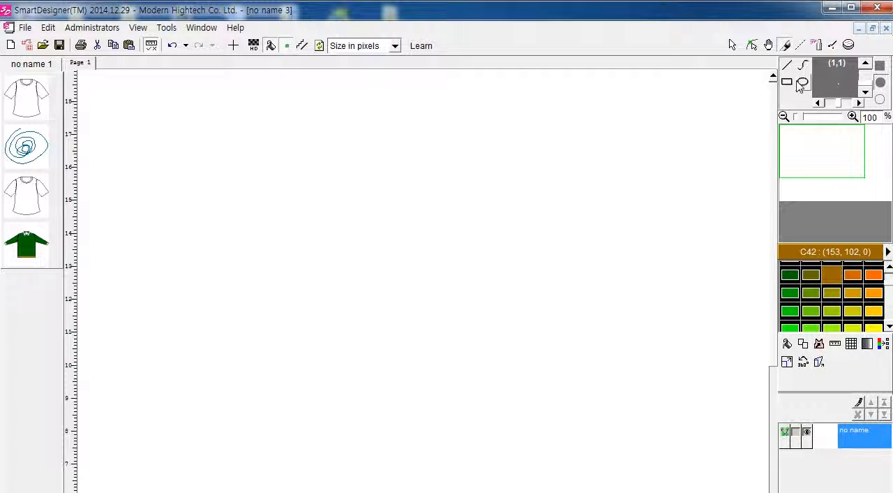
pyautogui.click(786, 81)
pyautogui.scroll(-3, 551, 243)
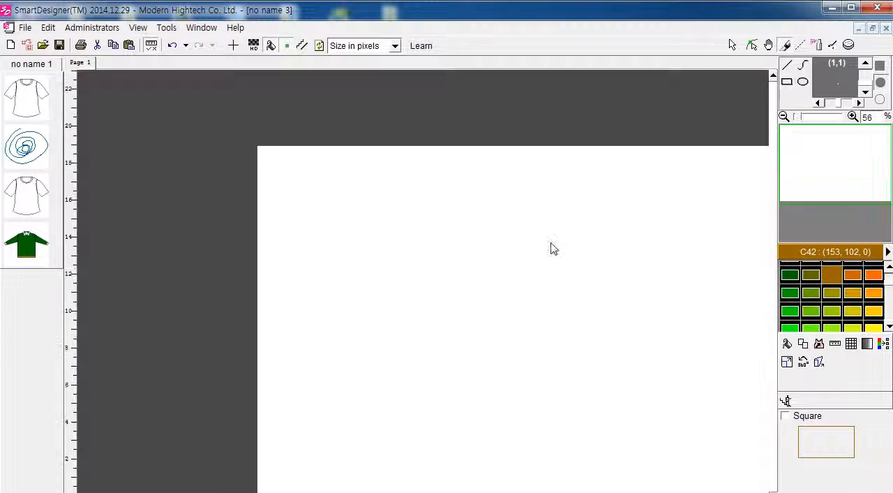
pyautogui.scroll(1, 562, 258)
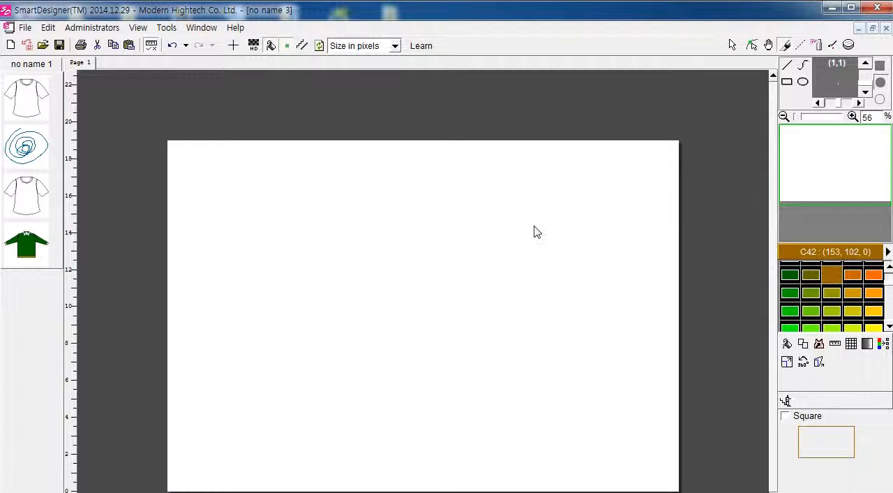
pyautogui.moveTo(236, 183); pyautogui.dragTo(562, 418)
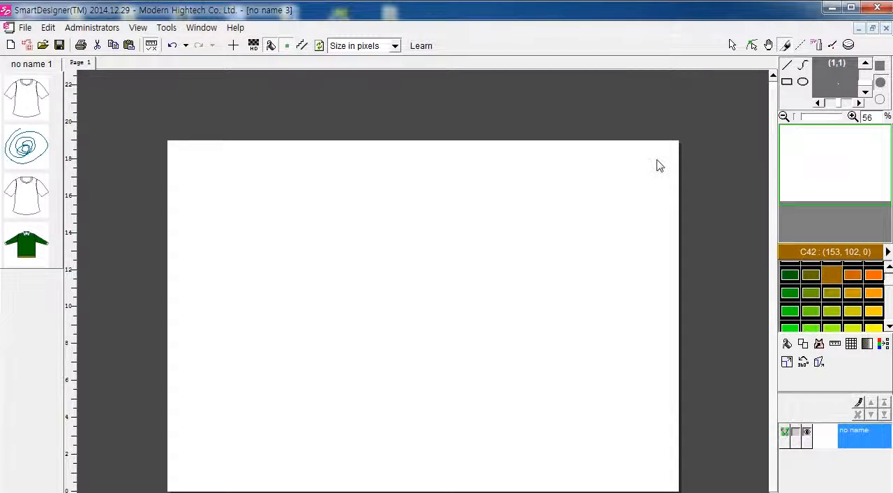
pyautogui.rightClick(432, 242)
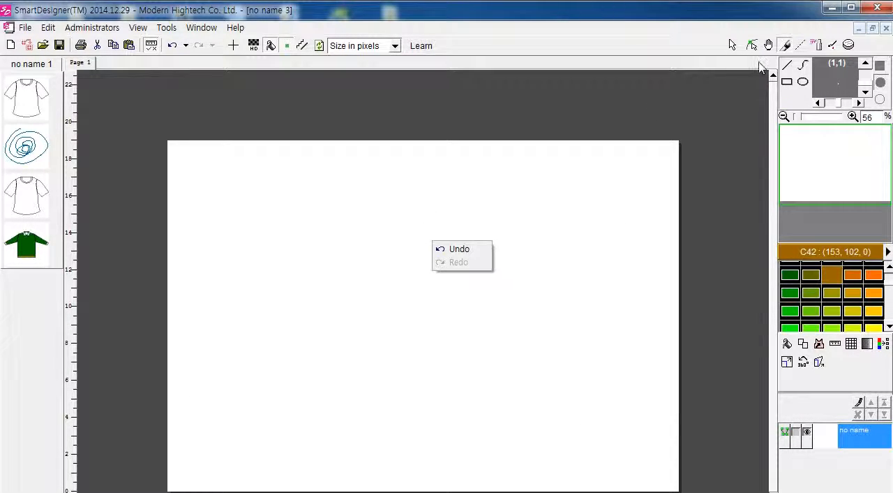
# Step: Leave the vector object's editing mode and add a new table to the page with 6 columns
pyautogui.click(752, 44)
pyautogui.click(752, 45)
pyautogui.rightClick(505, 245)
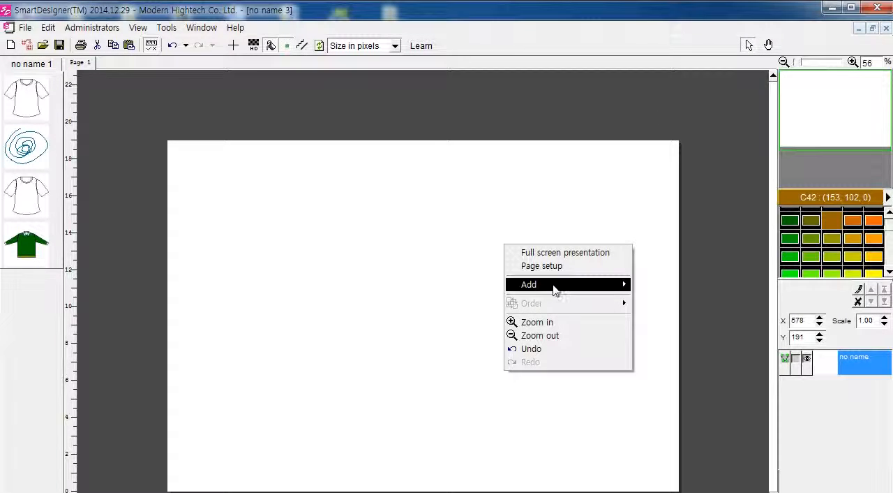
pyautogui.moveTo(553, 286)
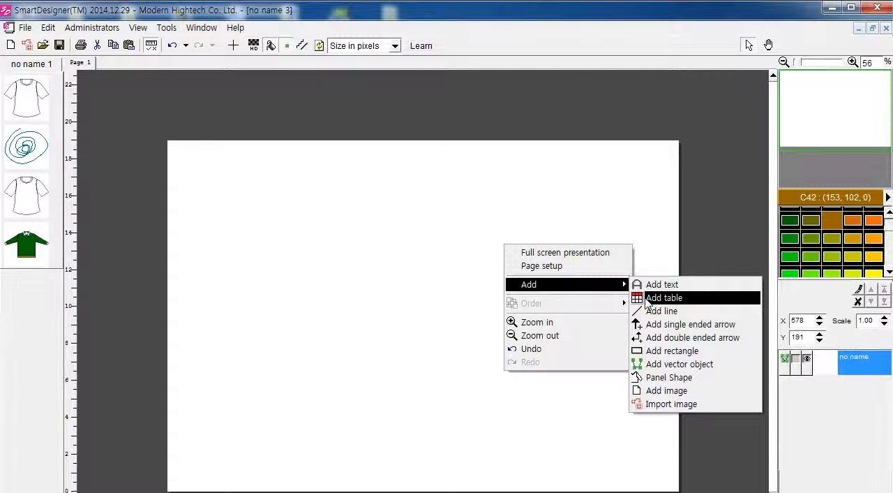
pyautogui.click(647, 298)
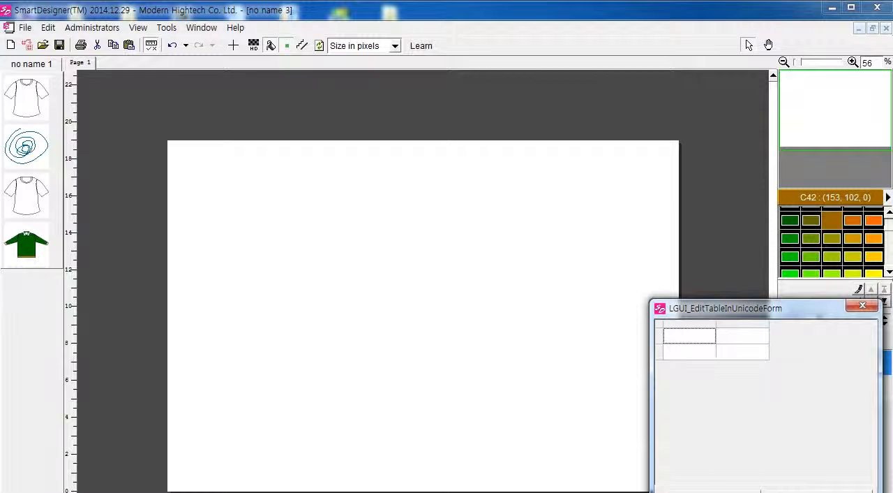
pyautogui.click(713, 491)
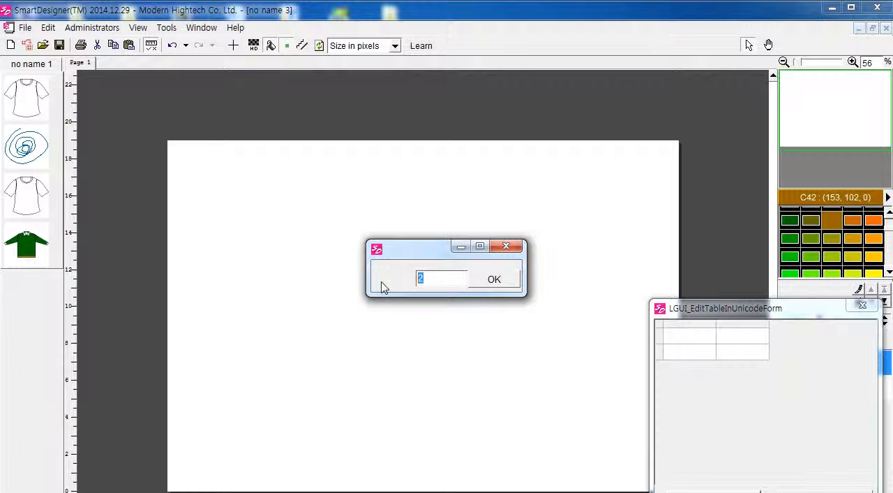
pyautogui.write('4')
pyautogui.press('Return')
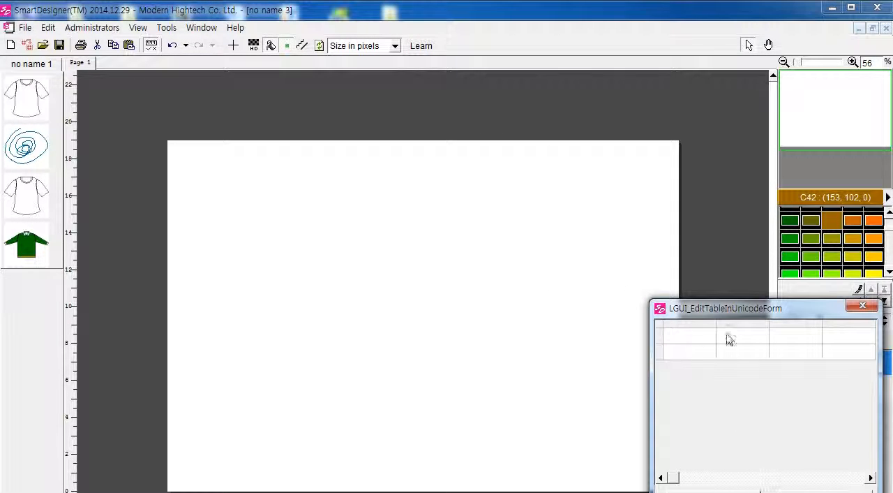
# Step: Set the new table's row count to 10 and place it in the upper-left part of the page
pyautogui.click(816, 491)
pyautogui.click(447, 278)
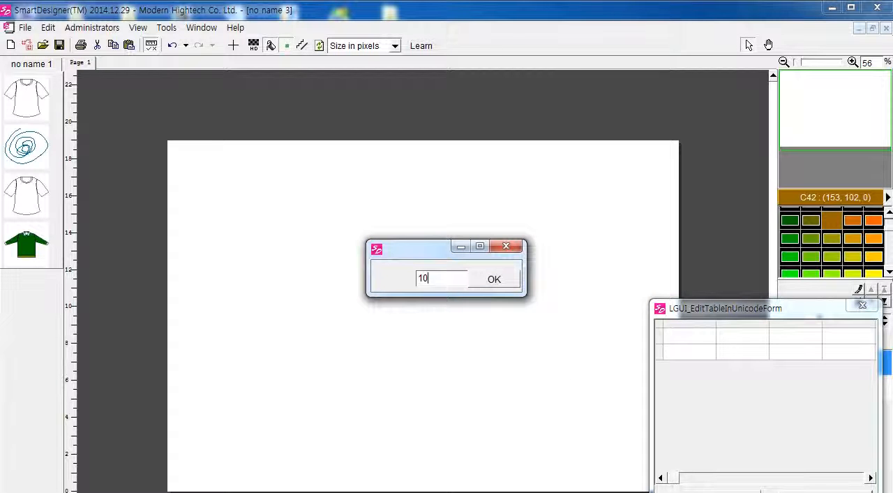
pyautogui.write('10')
pyautogui.press('Return')
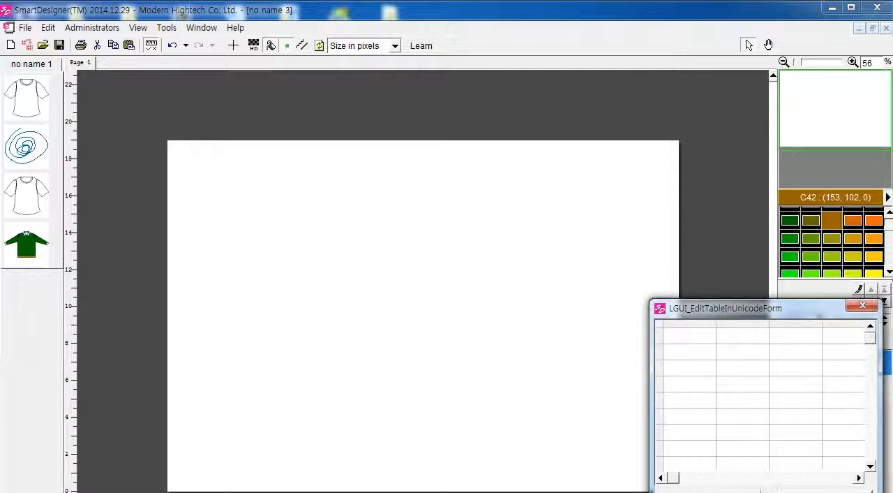
pyautogui.moveTo(590, 275); pyautogui.dragTo(318, 249)
# Step: Fill the table's first row with the headings SIZE, COLOR and DESIGN NO. and apply them
pyautogui.doubleClick(309, 243)
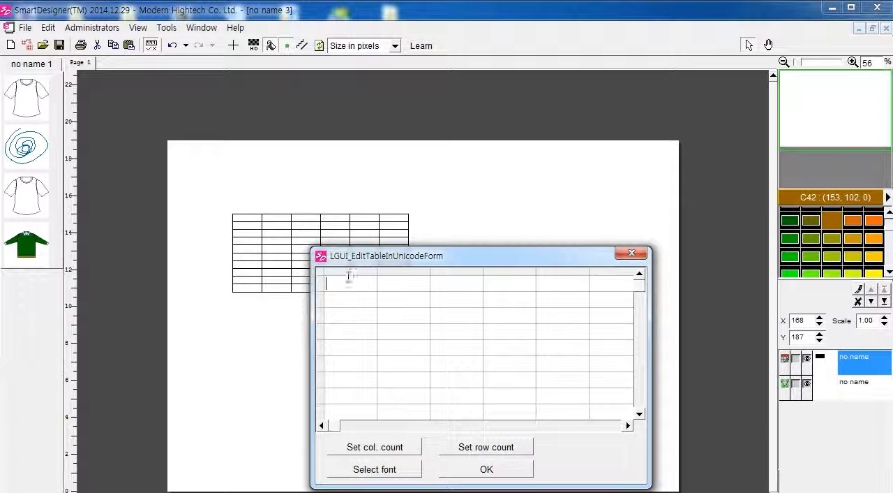
pyautogui.moveTo(384, 256); pyautogui.dragTo(411, 256)
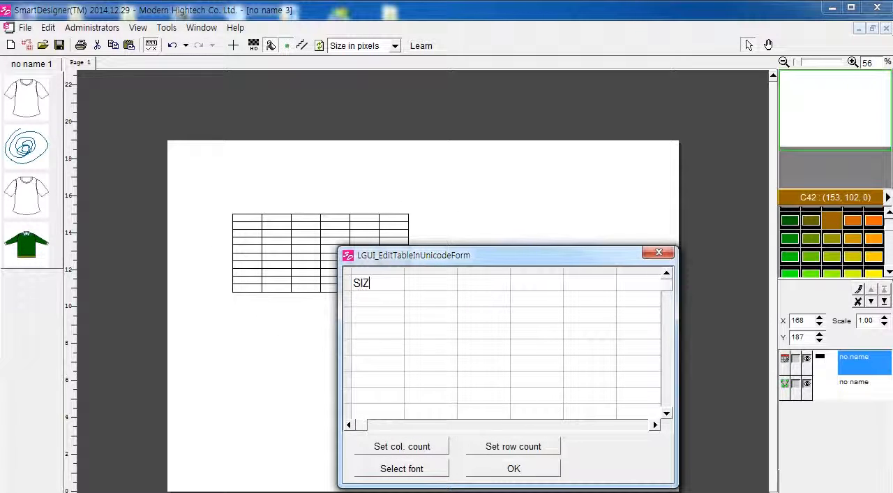
pyautogui.write('E')
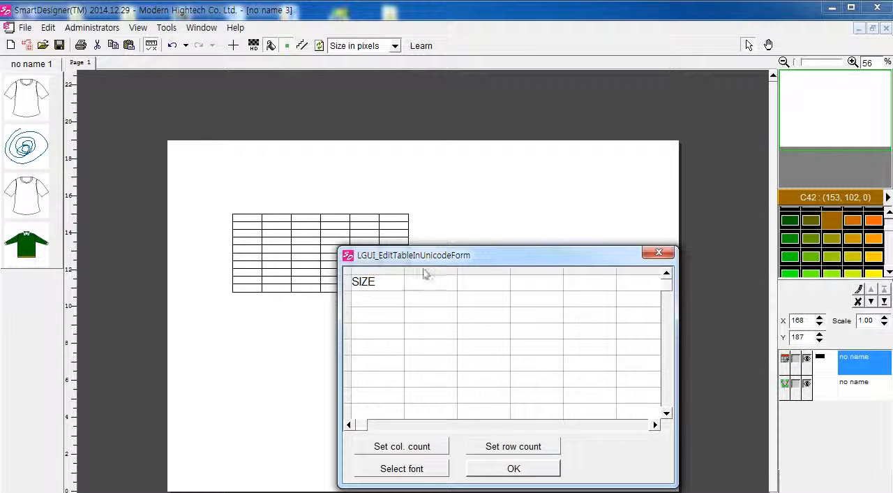
pyautogui.click(429, 280)
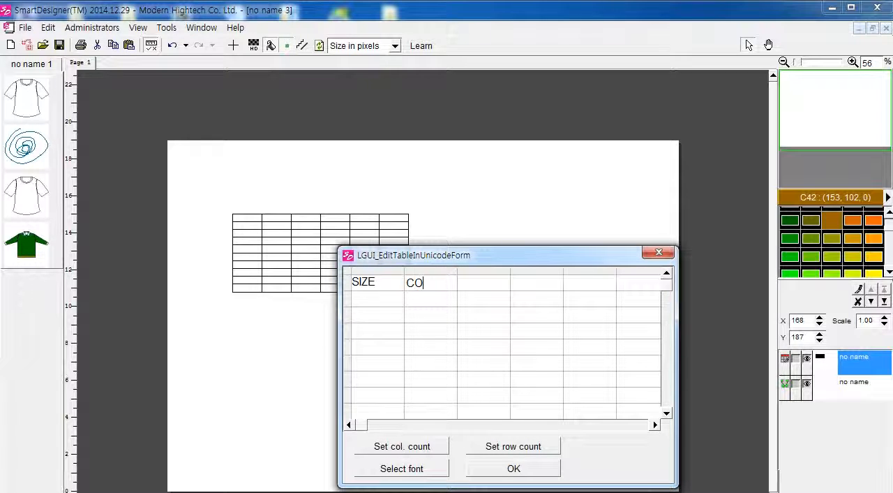
pyautogui.write('COLOR')
pyautogui.click(474, 290)
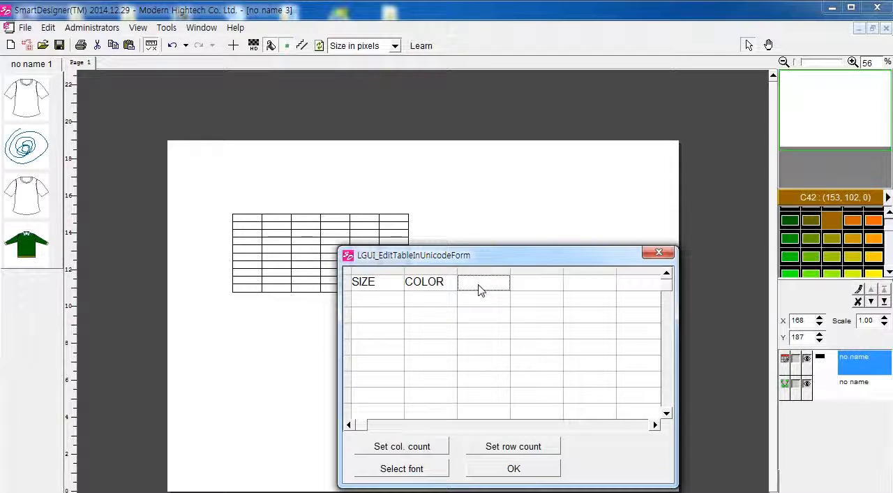
pyautogui.write('DESING NO')
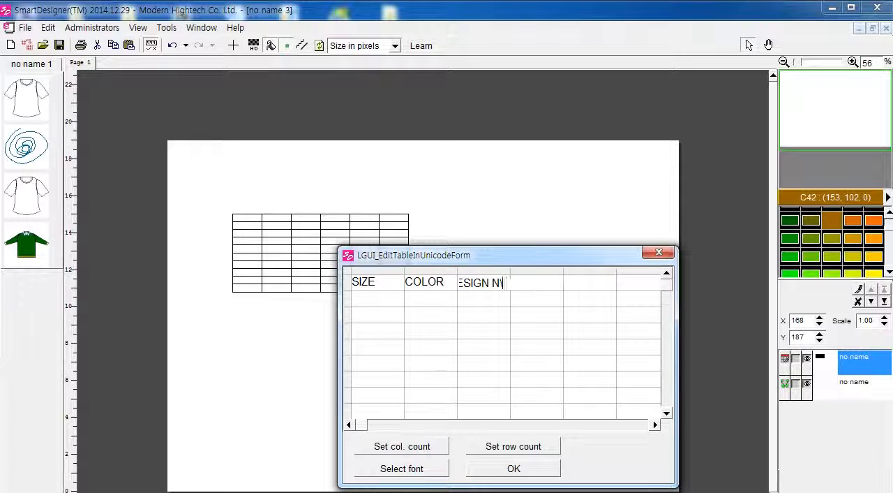
pyautogui.write('O.')
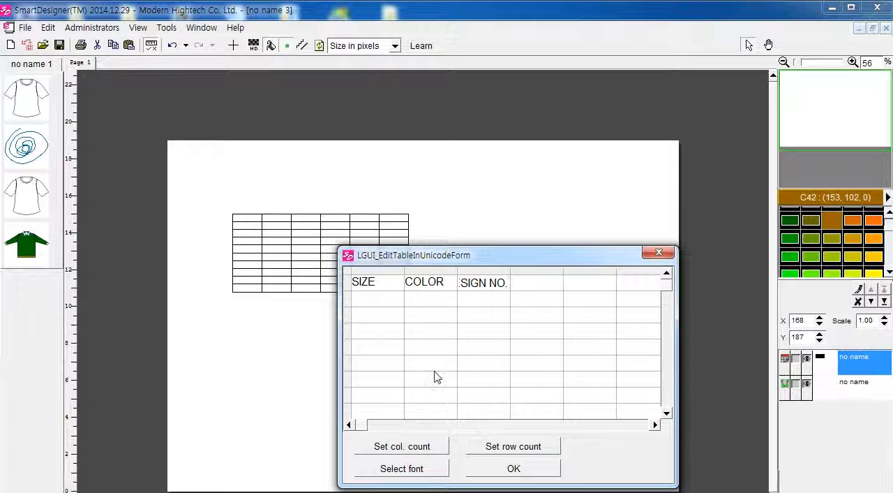
pyautogui.click(549, 469)
pyautogui.scroll(3, 279, 259)
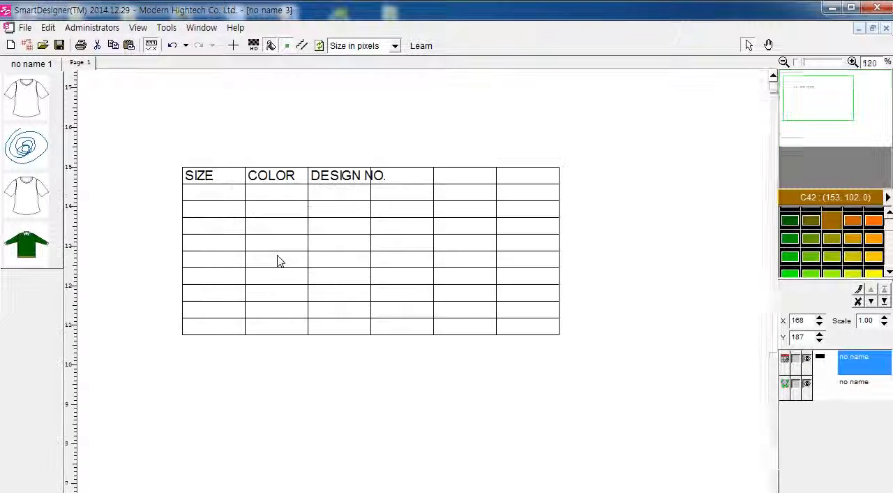
# Step: Reopen the table for editing and widen the DESIGN NO. column to fit its heading
pyautogui.doubleClick(374, 194)
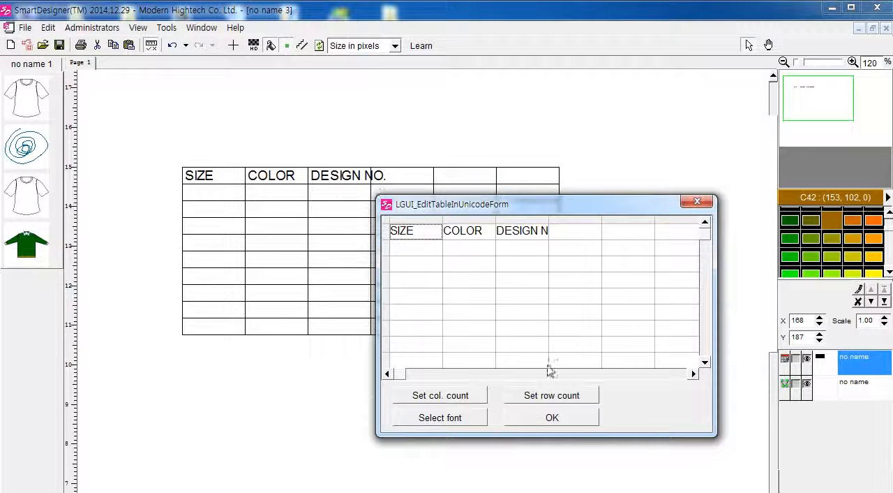
pyautogui.click(543, 417)
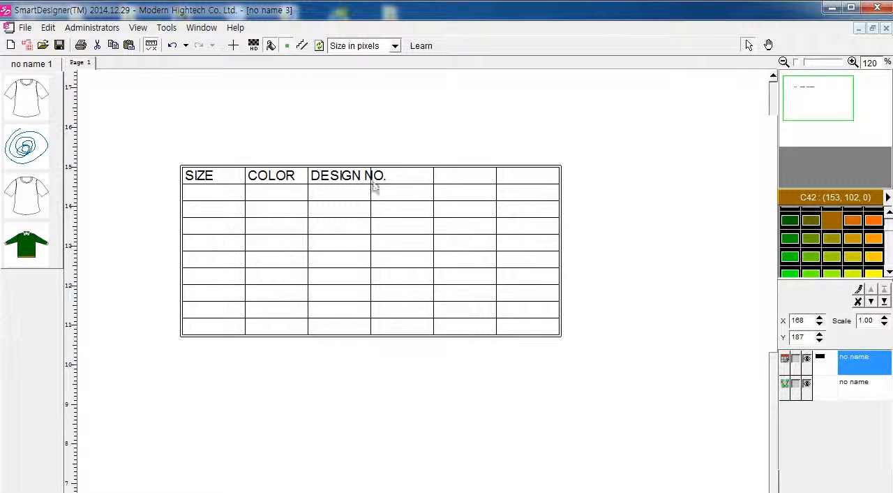
pyautogui.doubleClick(390, 318)
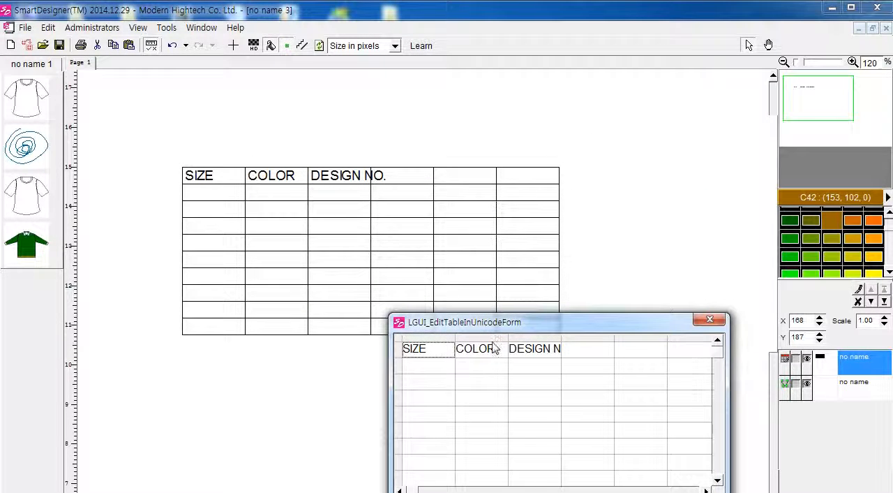
pyautogui.doubleClick(536, 350)
pyautogui.doubleClick(546, 350)
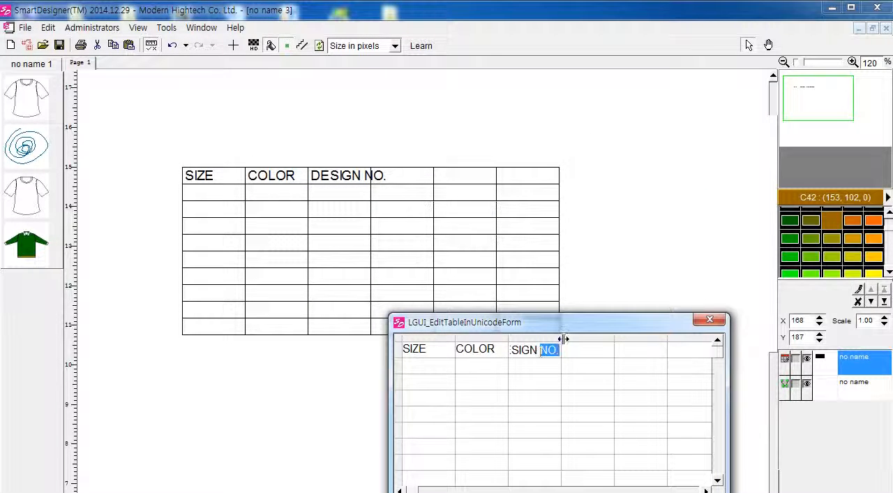
pyautogui.moveTo(563, 338); pyautogui.dragTo(584, 339)
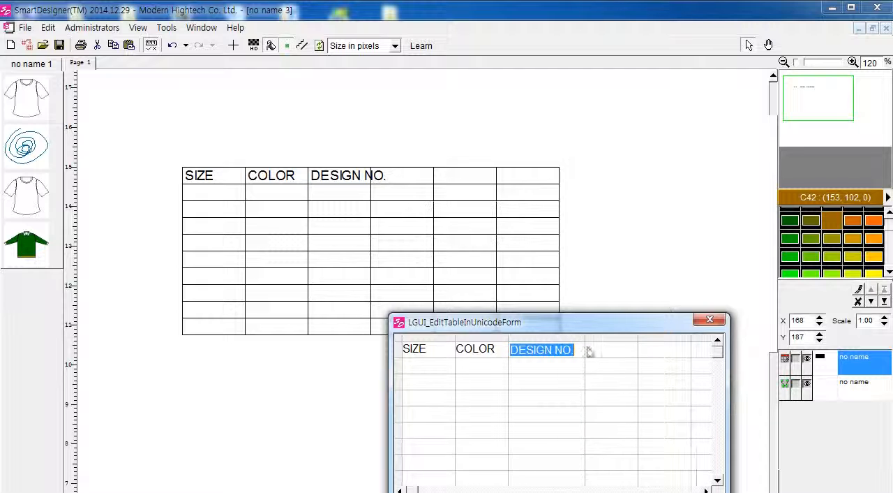
pyautogui.click(557, 370)
# Step: Make the table's second row much taller and widen the SIZE, COLOR and DESIGN NO. columns
pyautogui.moveTo(400, 372); pyautogui.dragTo(398, 441)
pyautogui.moveTo(584, 323); pyautogui.dragTo(615, 233)
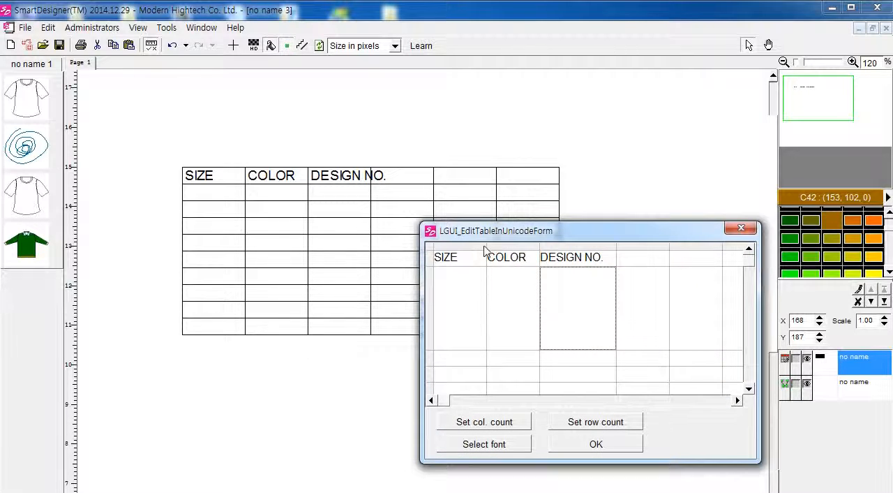
pyautogui.moveTo(486, 248); pyautogui.dragTo(627, 247)
pyautogui.moveTo(702, 247); pyautogui.dragTo(743, 247)
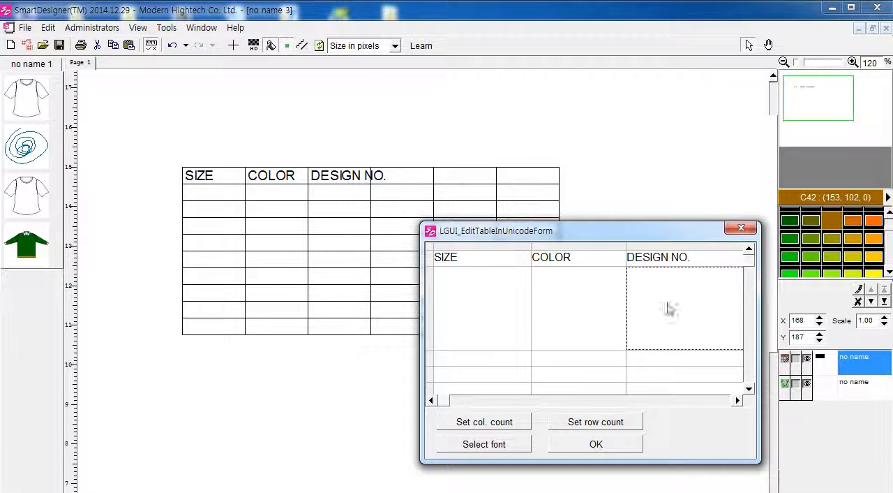
# Step: Enter text starting with "d" in the SIZE column's cell of the third row
pyautogui.scroll(-2, 499, 348)
pyautogui.scroll(2, 485, 327)
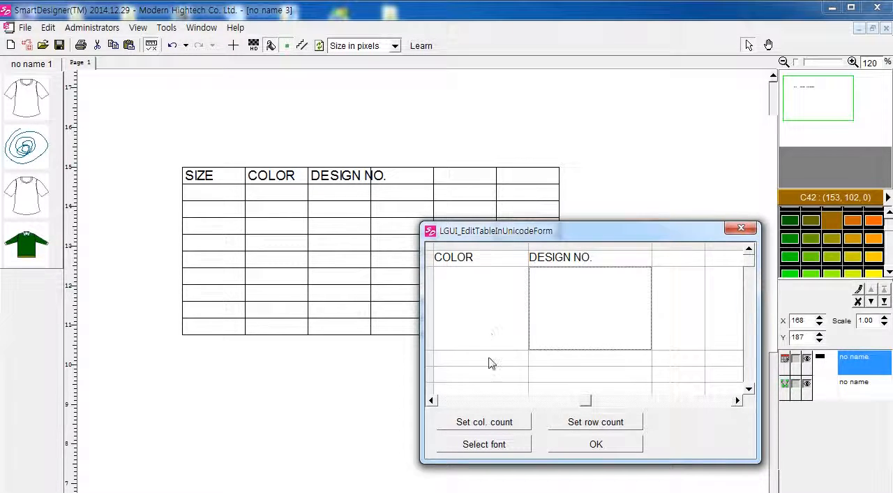
pyautogui.click(491, 362)
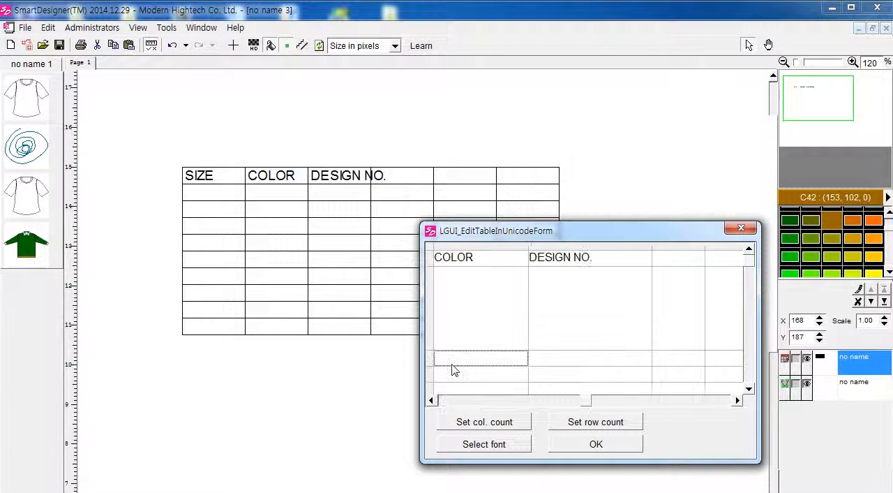
pyautogui.click(454, 399)
pyautogui.click(486, 359)
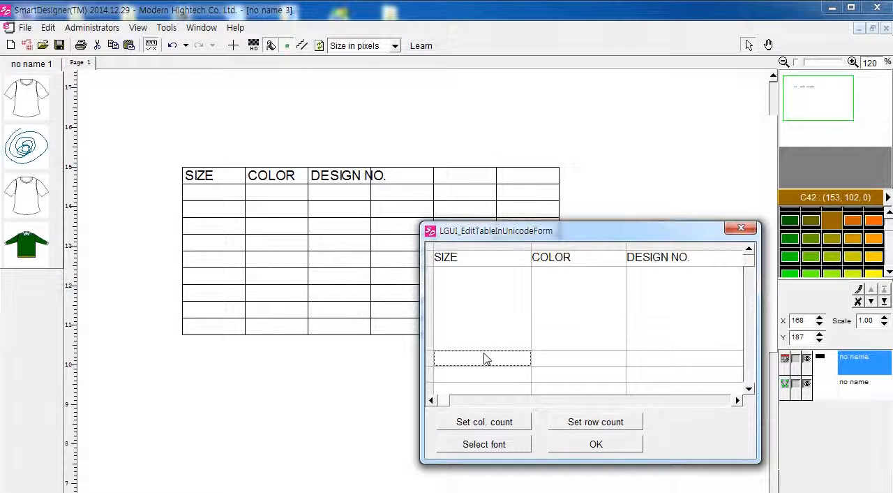
pyautogui.click(486, 358)
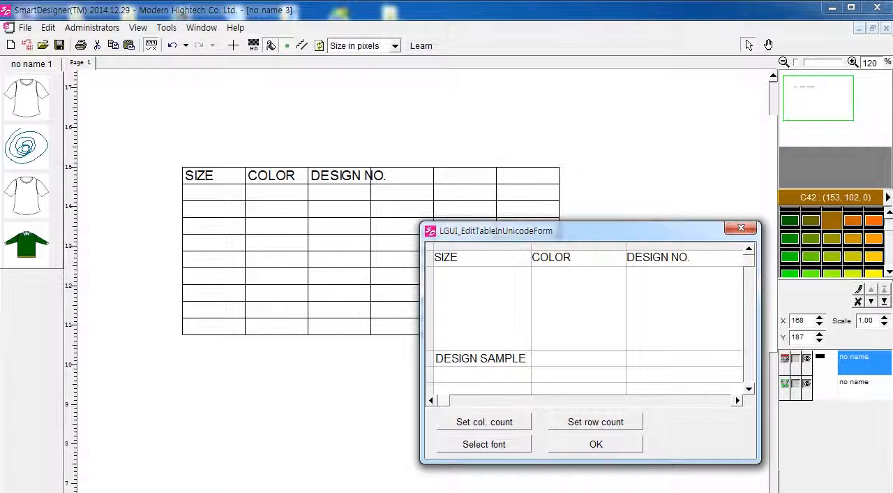
# Step: Make the table row directly below DESIGN SAMPLE much taller
pyautogui.click(447, 377)
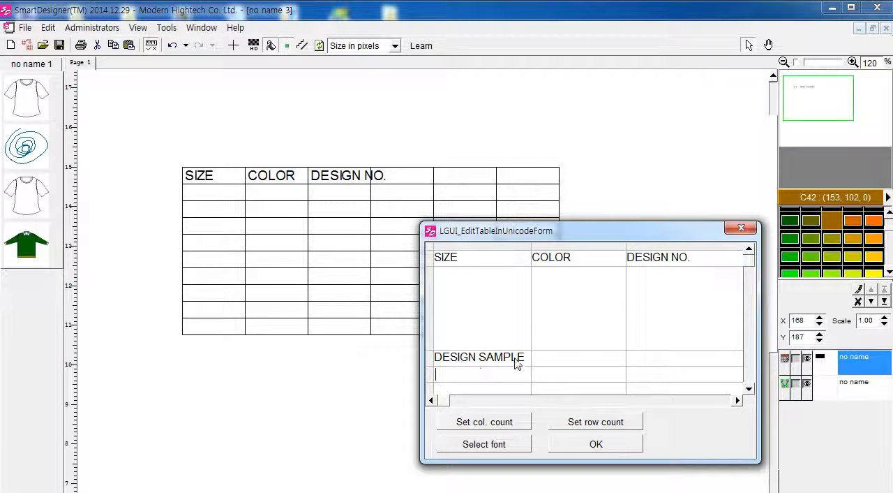
pyautogui.scroll(-2, 514, 365)
pyautogui.click(460, 273)
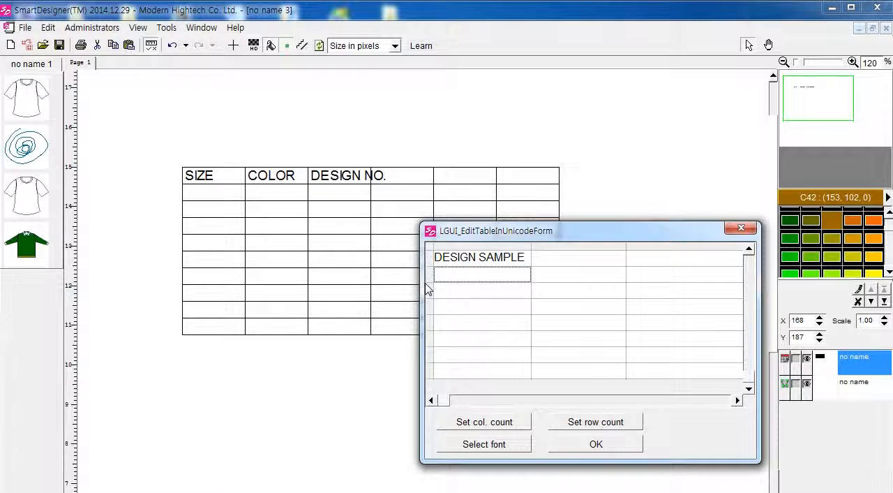
pyautogui.moveTo(427, 290); pyautogui.dragTo(446, 377)
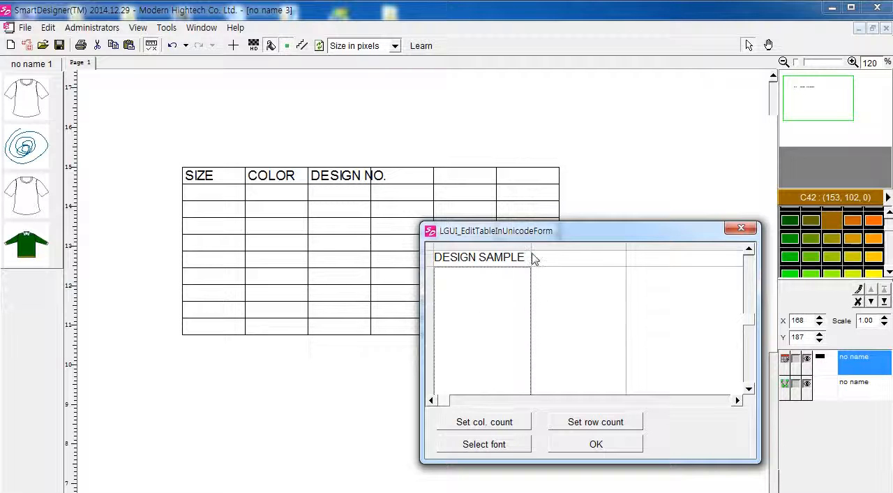
# Step: Widen the SIZE column to more than twice its width and apply the table edits
pyautogui.moveTo(534, 258); pyautogui.dragTo(668, 256)
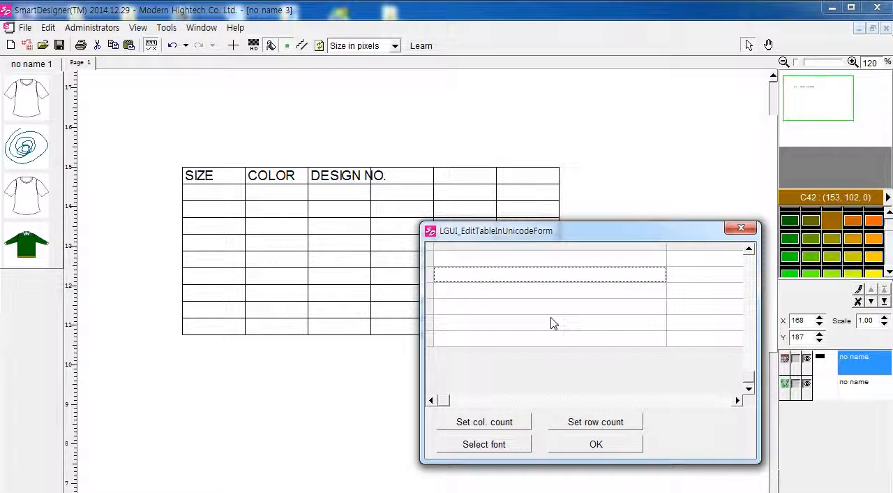
pyautogui.scroll(1, 552, 323)
pyautogui.scroll(1, 500, 305)
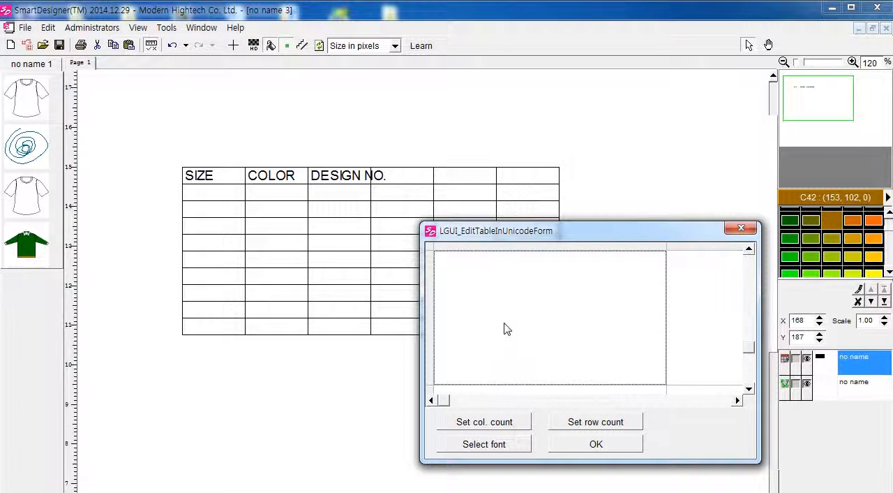
pyautogui.click(588, 444)
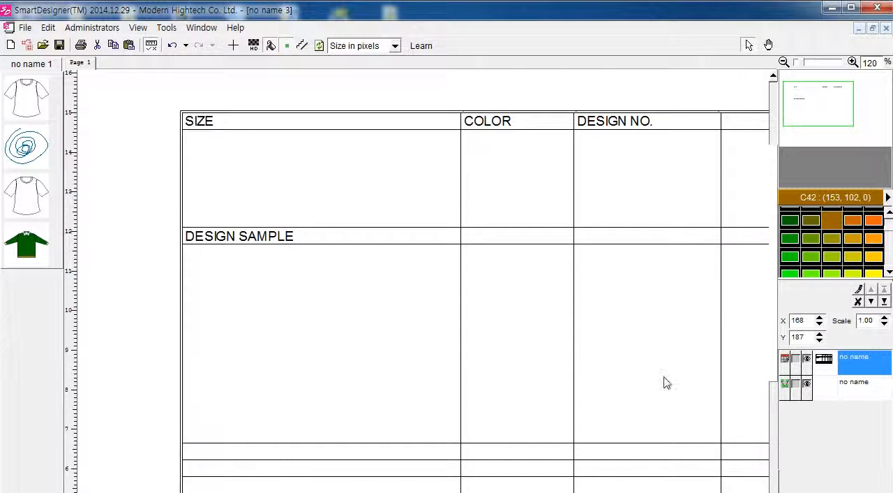
# Step: Insert the stored green collared top from the image list onto the page over the table
pyautogui.hscroll(1, 469, 358)
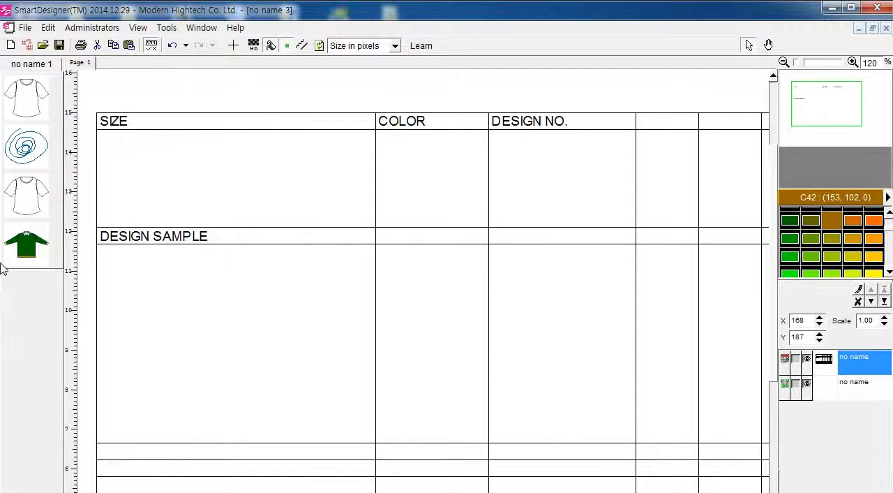
pyautogui.rightClick(12, 246)
pyautogui.click(265, 260)
pyautogui.rightClick(19, 260)
pyautogui.click(31, 261)
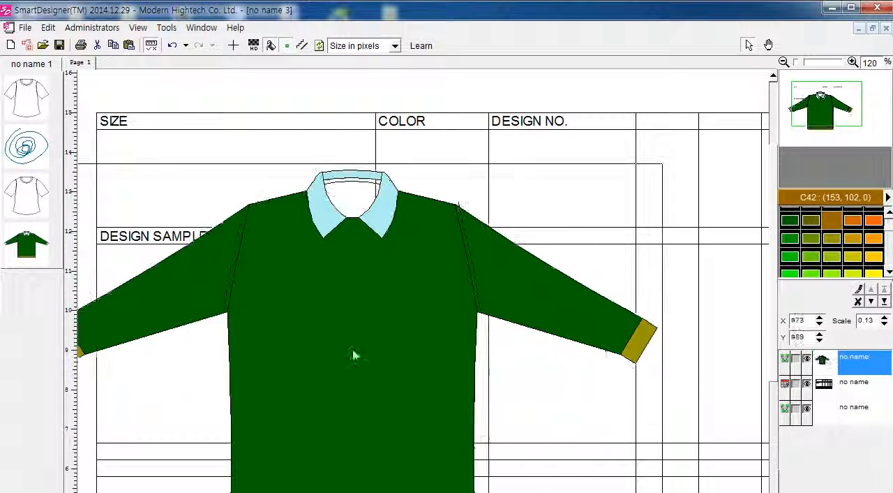
pyautogui.moveTo(352, 355); pyautogui.dragTo(421, 349)
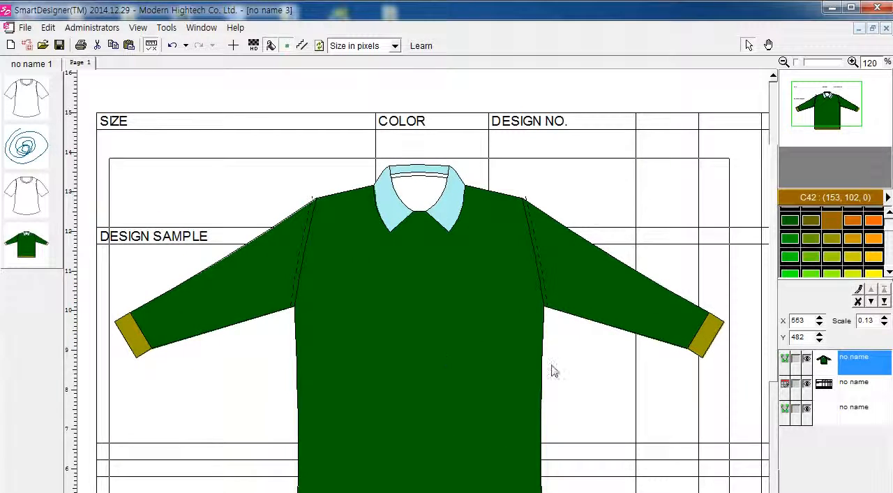
# Step: Shift the green top slightly left across the table
pyautogui.scroll(-2, 552, 370)
pyautogui.doubleClick(452, 307)
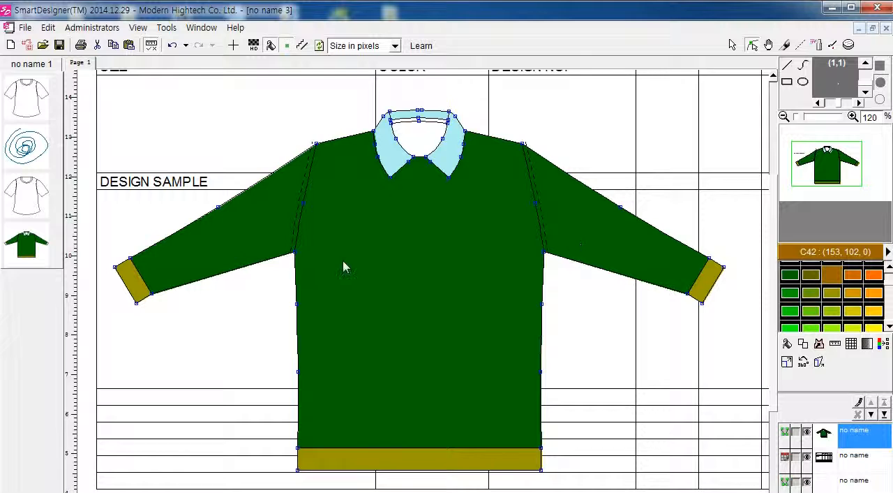
pyautogui.click(732, 45)
pyautogui.click(342, 435)
pyautogui.moveTo(422, 423); pyautogui.dragTo(370, 418)
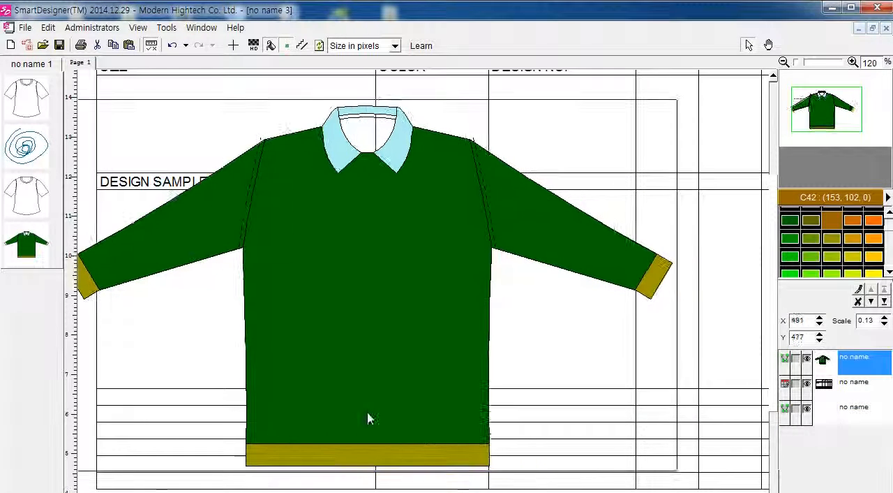
# Step: Open the green top for editing, select all its lines and cancel their mirror property
pyautogui.rightClick(369, 417)
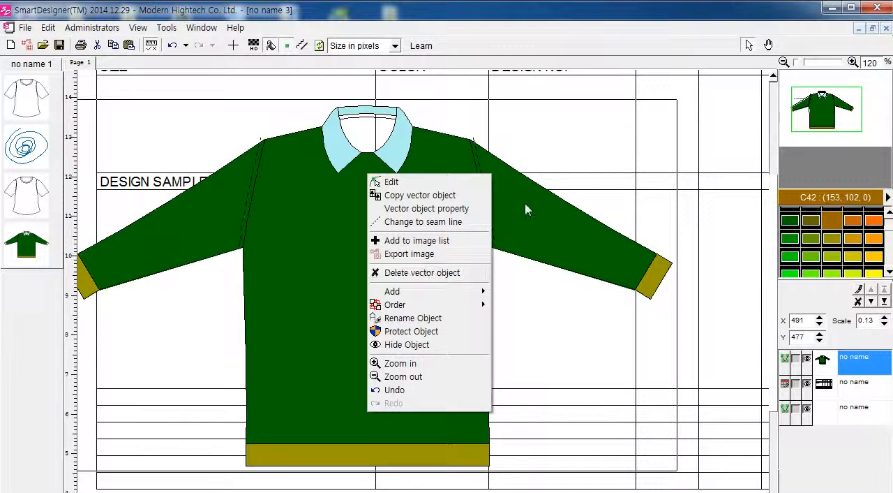
pyautogui.click(391, 181)
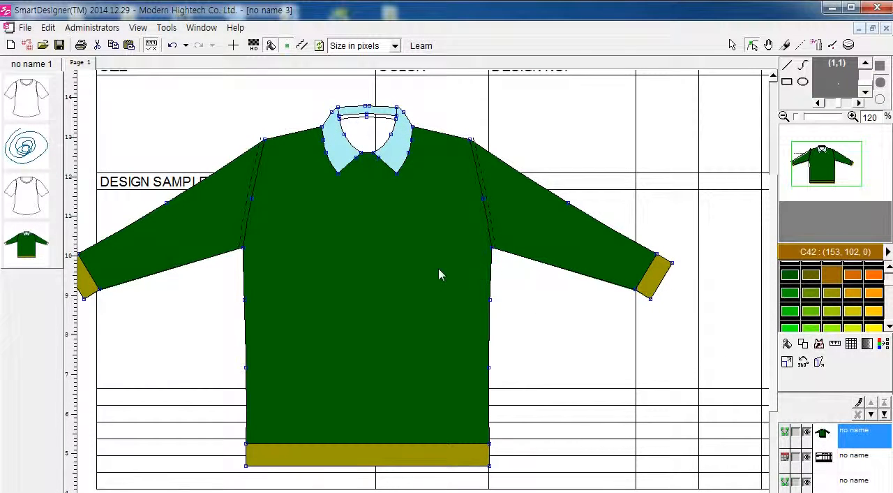
pyautogui.moveTo(709, 481); pyautogui.dragTo(53, 95)
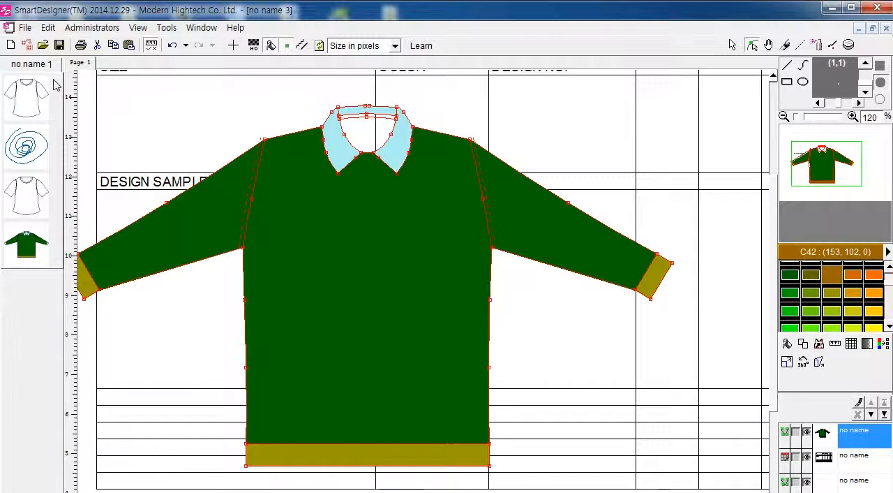
pyautogui.rightClick(308, 205)
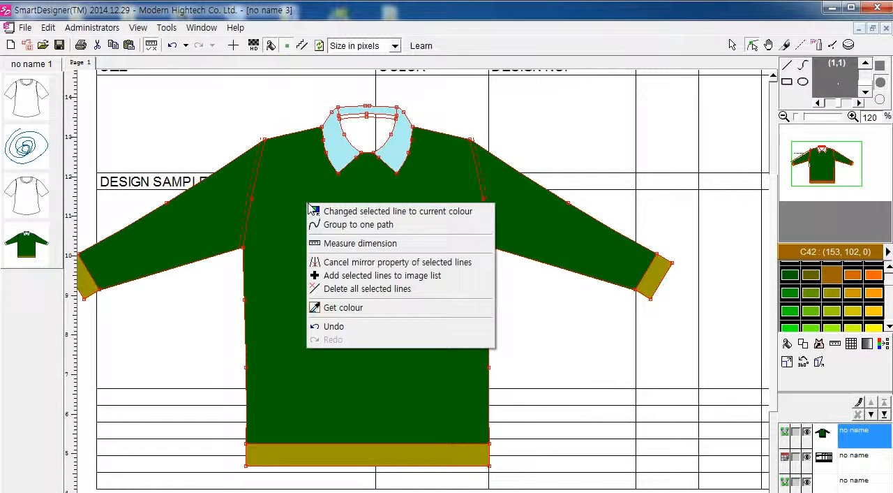
pyautogui.click(438, 262)
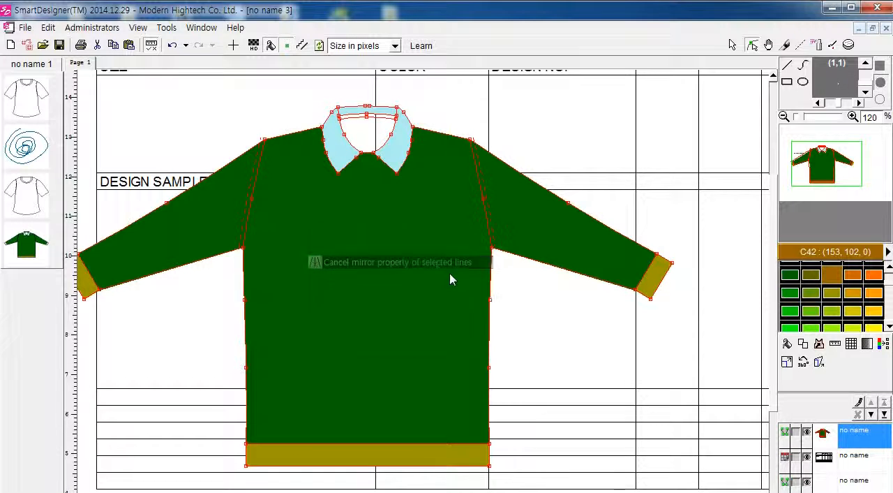
# Step: Scale the green top down to under half its size and move it into the tall cell below DESIGN SAMPLE
pyautogui.click(787, 361)
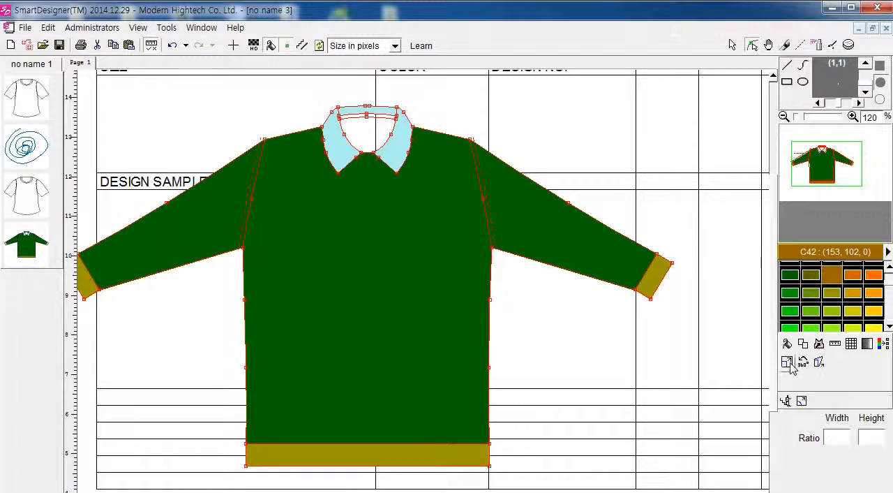
pyautogui.moveTo(671, 104); pyautogui.dragTo(320, 306)
pyautogui.moveTo(214, 370); pyautogui.dragTo(240, 280)
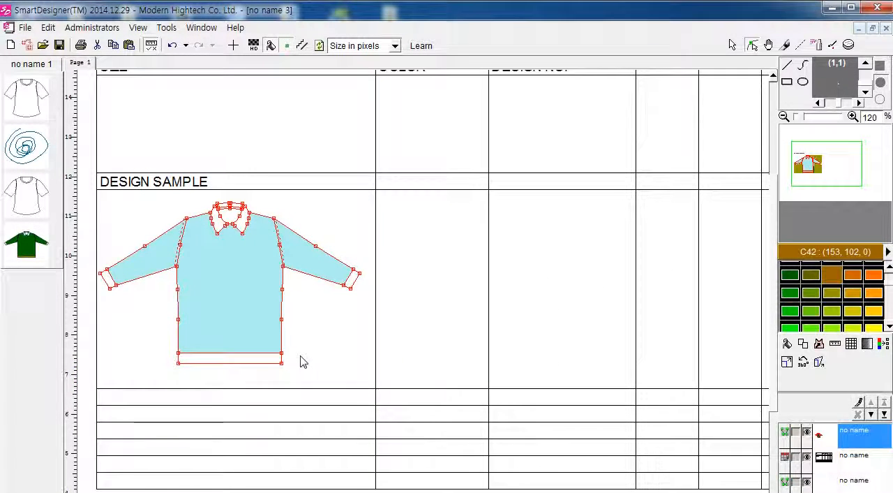
pyautogui.hotkey('ctrl', 'z')
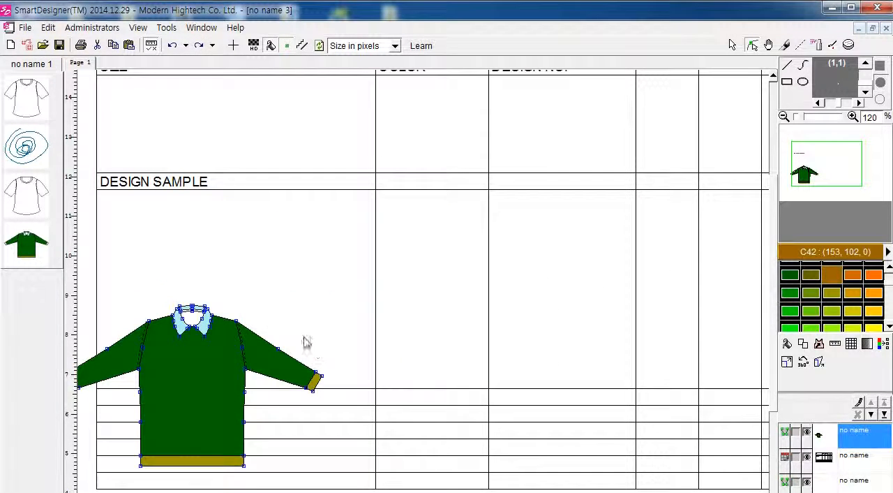
pyautogui.click(731, 46)
pyautogui.moveTo(199, 363); pyautogui.dragTo(247, 287)
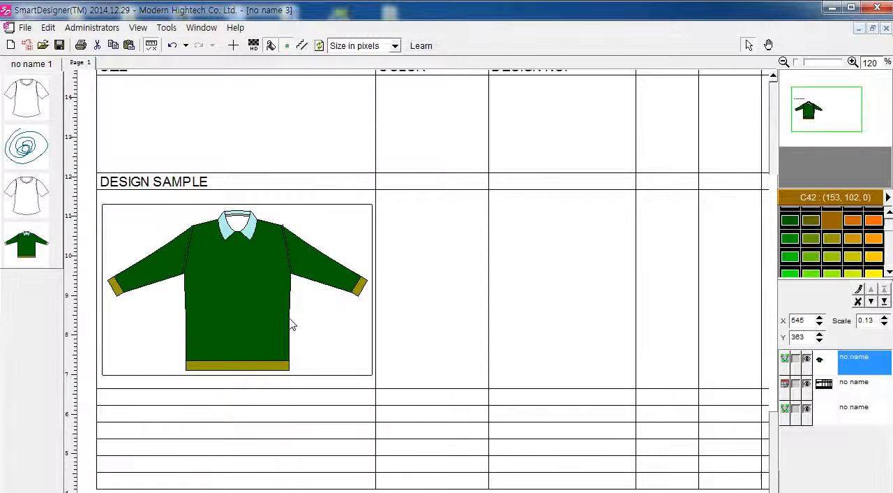
# Step: Examine the whole table layout with the green top in the DESIGN SAMPLE area
pyautogui.hscroll(-2, 293, 320)
pyautogui.hscroll(1, 304, 314)
pyautogui.doubleClick(314, 297)
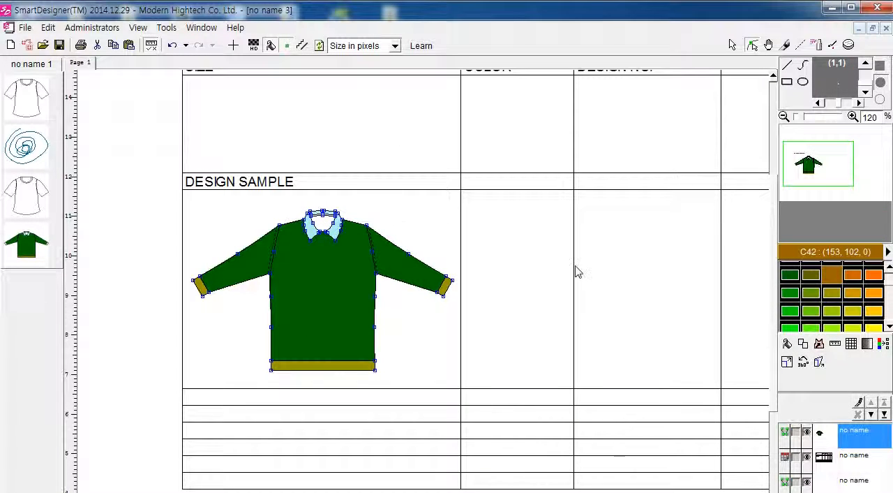
pyautogui.click(732, 45)
pyautogui.click(738, 254)
pyautogui.scroll(-3, 746, 270)
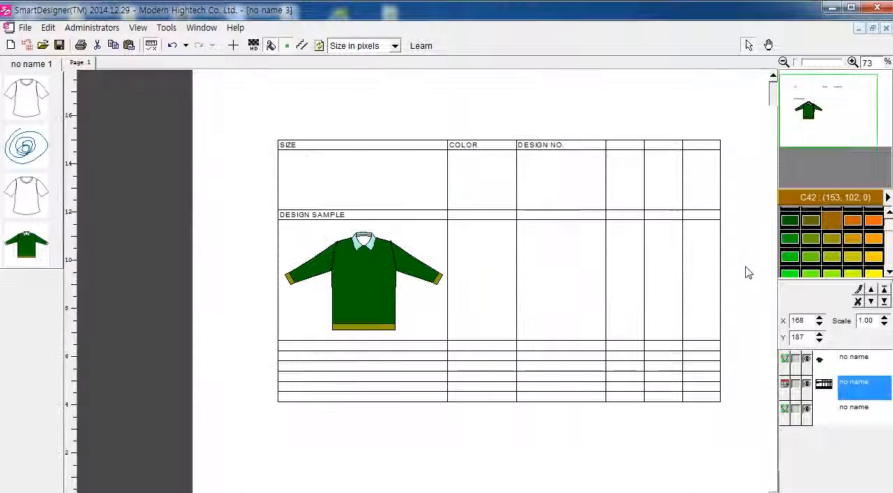
pyautogui.scroll(2, 748, 273)
pyautogui.hscroll(-1, 443, 285)
pyautogui.hscroll(-1, 445, 286)
pyautogui.hscroll(1, 444, 285)
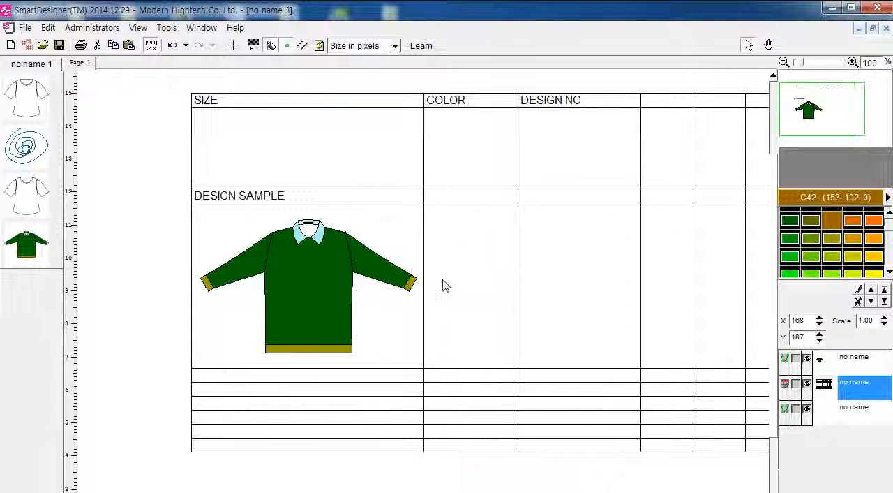
# Step: Examine the green top's outline and edit points close up
pyautogui.click(286, 241)
pyautogui.doubleClick(319, 284)
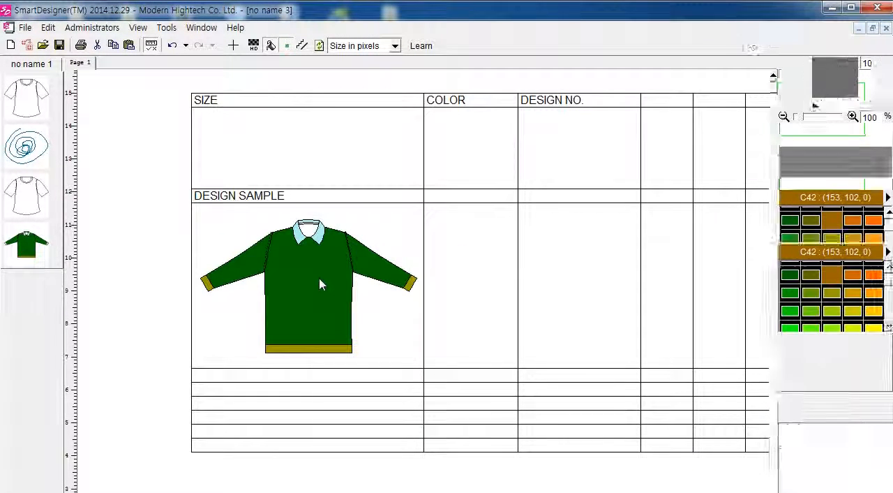
pyautogui.scroll(3, 320, 283)
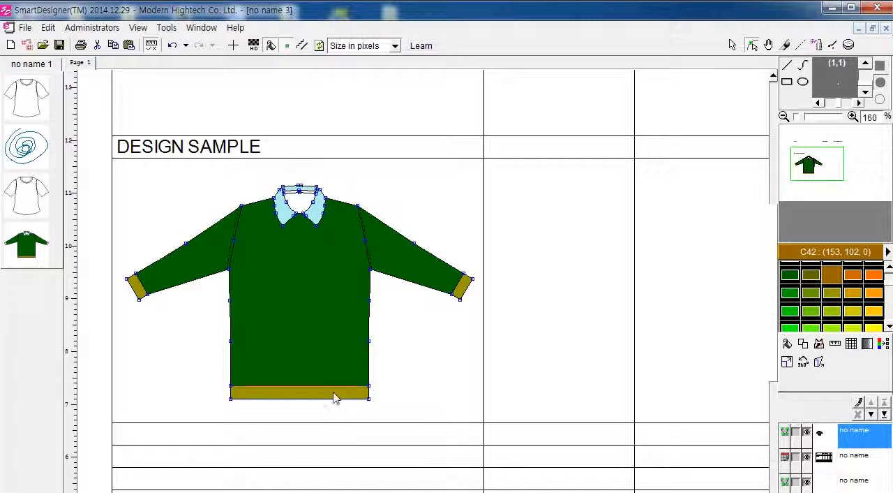
pyautogui.scroll(2, 363, 391)
pyautogui.scroll(-1, 391, 363)
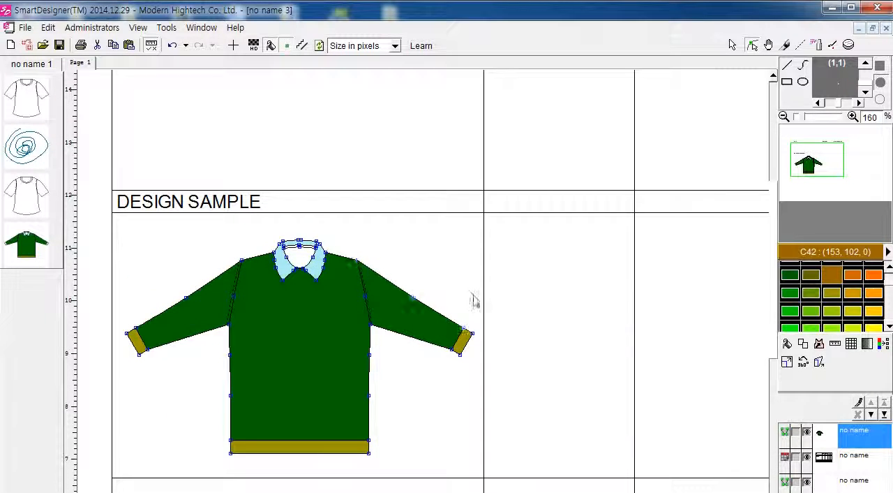
pyautogui.click(731, 45)
pyautogui.click(555, 235)
pyautogui.scroll(-1, 488, 255)
pyautogui.click(375, 275)
pyautogui.click(309, 169)
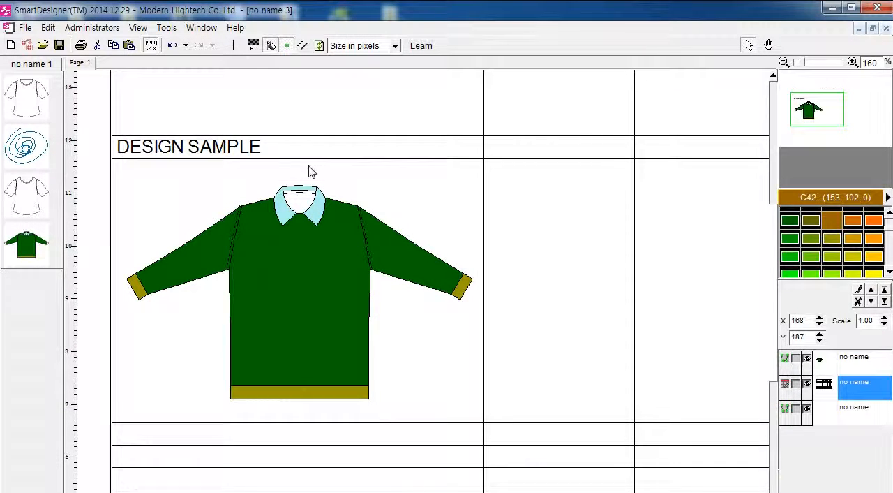
pyautogui.click(321, 259)
pyautogui.click(466, 194)
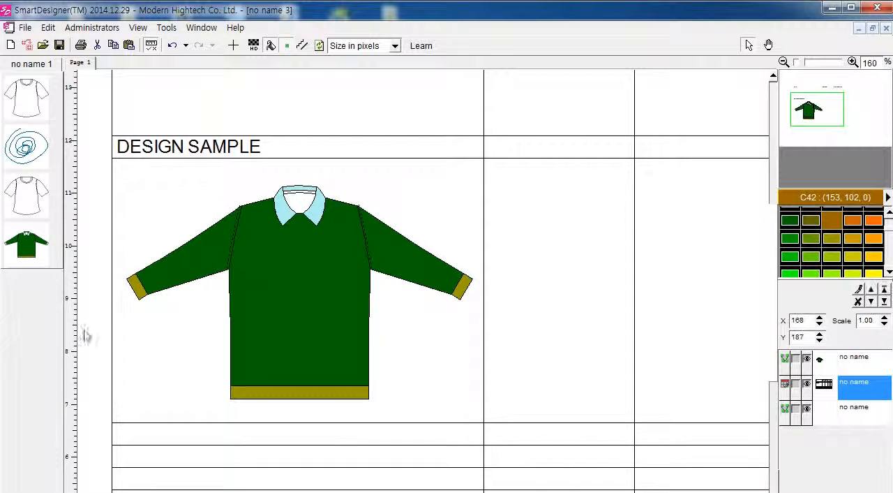
pyautogui.click(449, 295)
pyautogui.click(496, 281)
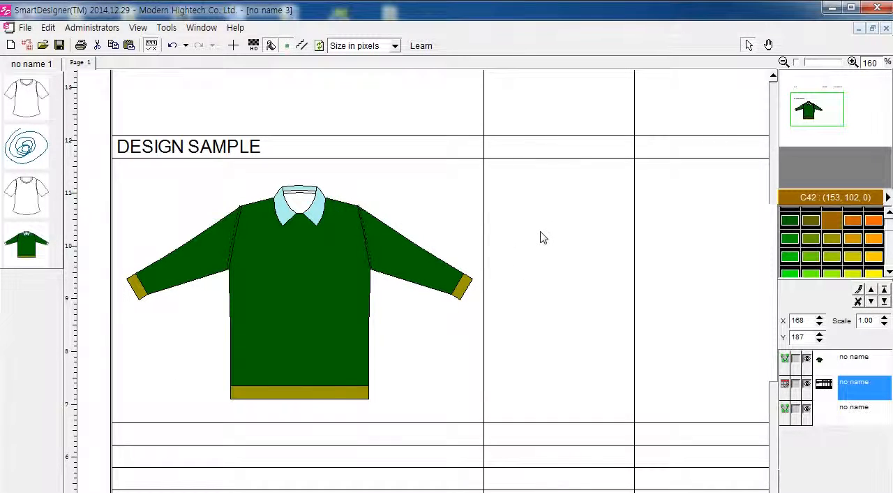
# Step: Fill the body and sleeves of the top with the pink colour C5 (236, 0, 153) and finish editing
pyautogui.doubleClick(379, 259)
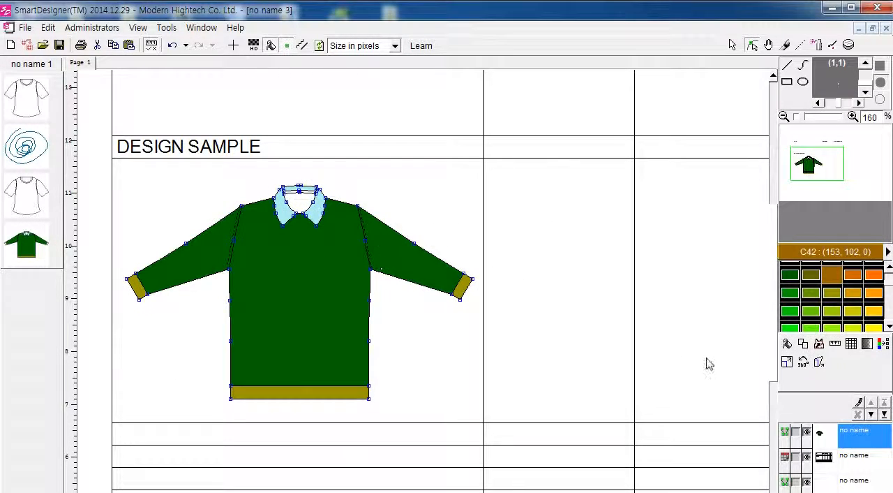
pyautogui.click(889, 275)
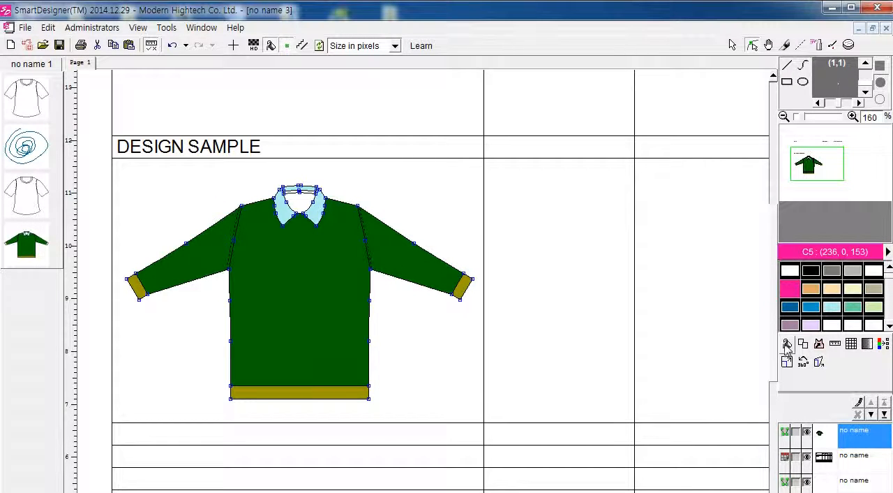
pyautogui.click(786, 343)
pyautogui.click(260, 260)
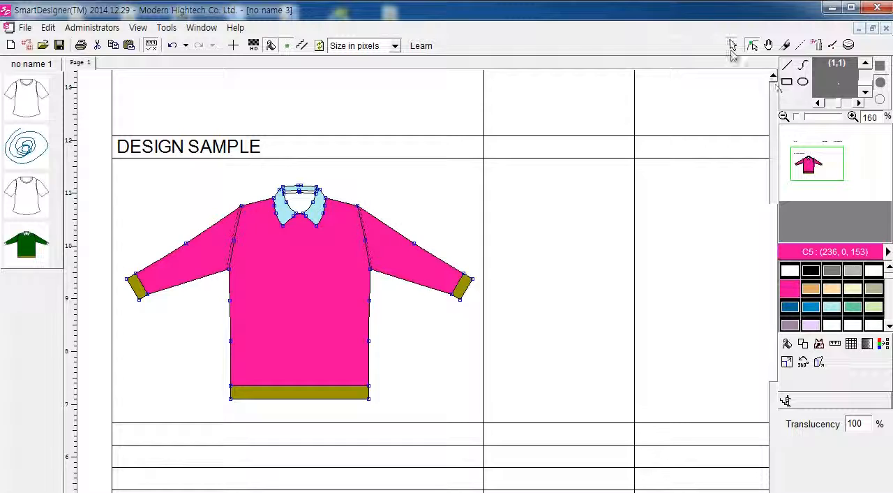
pyautogui.click(732, 49)
# Step: Review the full table and select the pink top in the cell below DESIGN SAMPLE
pyautogui.scroll(-1, 563, 306)
pyautogui.hscroll(1, 574, 311)
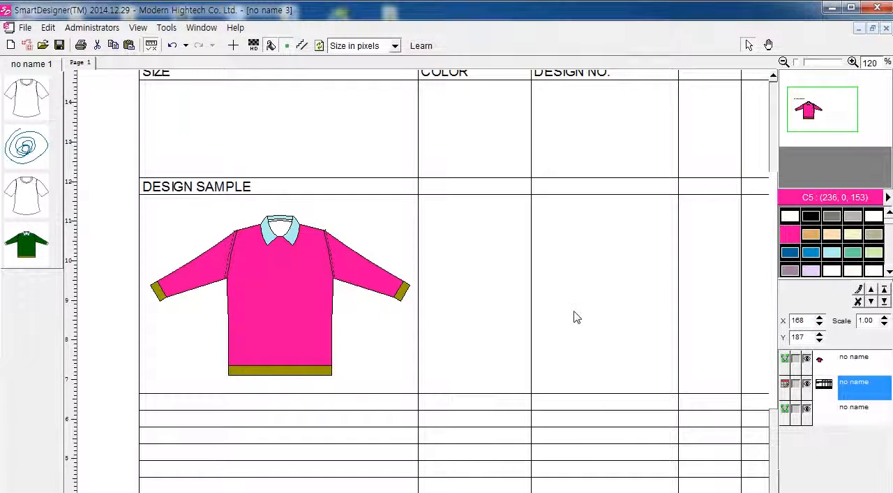
pyautogui.scroll(-1, 574, 317)
pyautogui.hscroll(1, 573, 318)
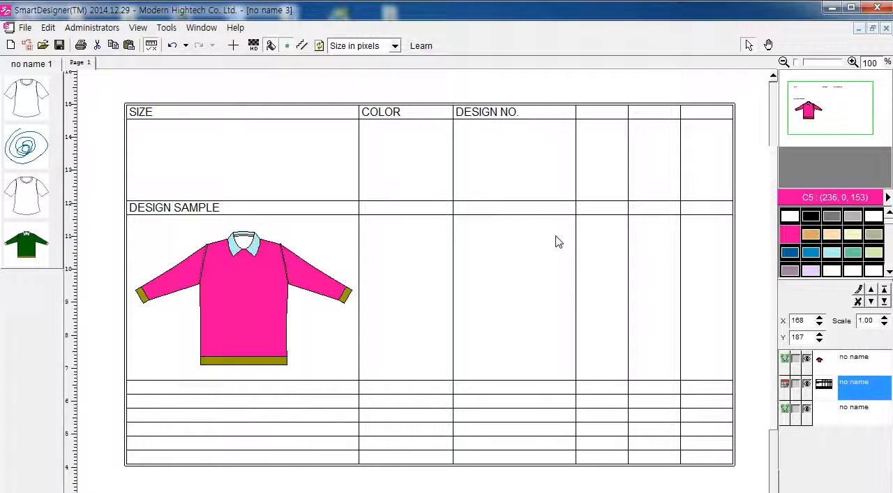
pyautogui.click(165, 286)
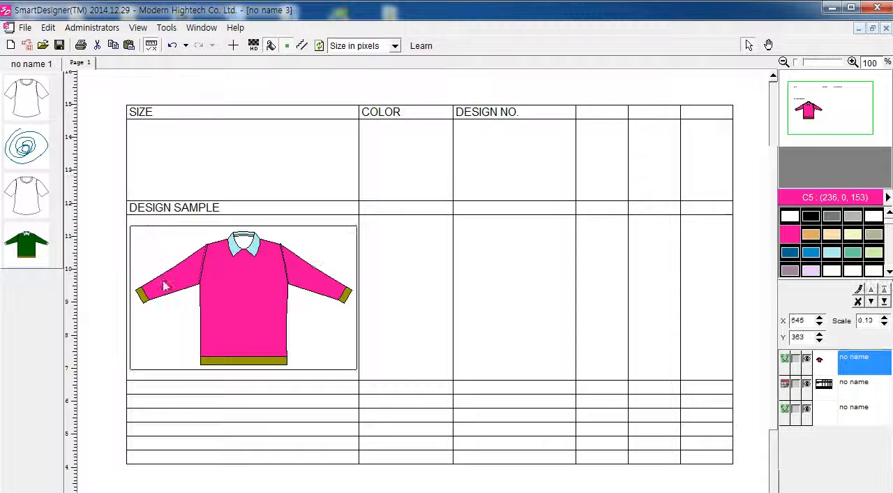
# Step: Bow the upper edges of both sleeves outward on the pink top and finish editing the garment
pyautogui.doubleClick(217, 309)
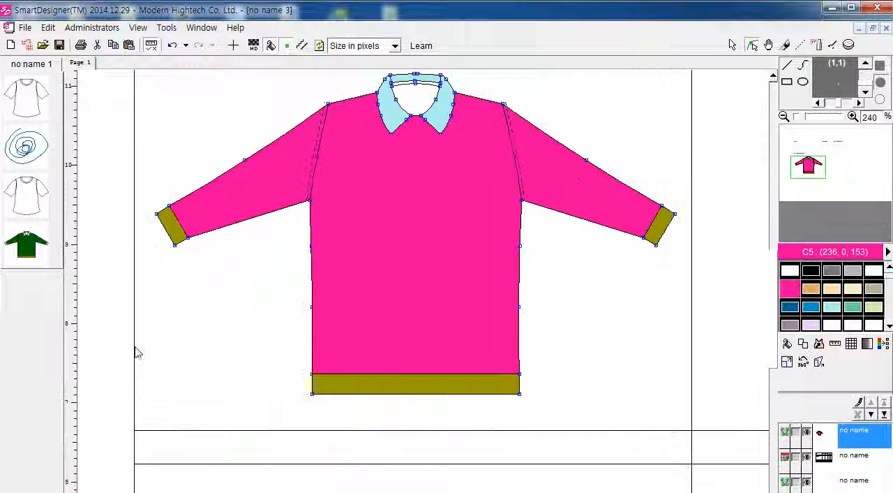
pyautogui.moveTo(240, 157)
pyautogui.mouseDown()
pyautogui.moveTo(244, 165)
pyautogui.moveTo(239, 154)
pyautogui.mouseUp()
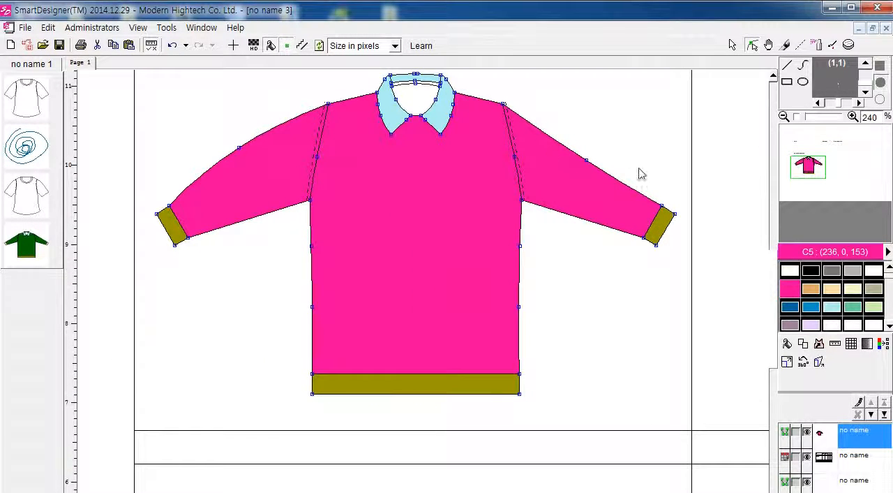
pyautogui.moveTo(591, 165); pyautogui.dragTo(605, 152)
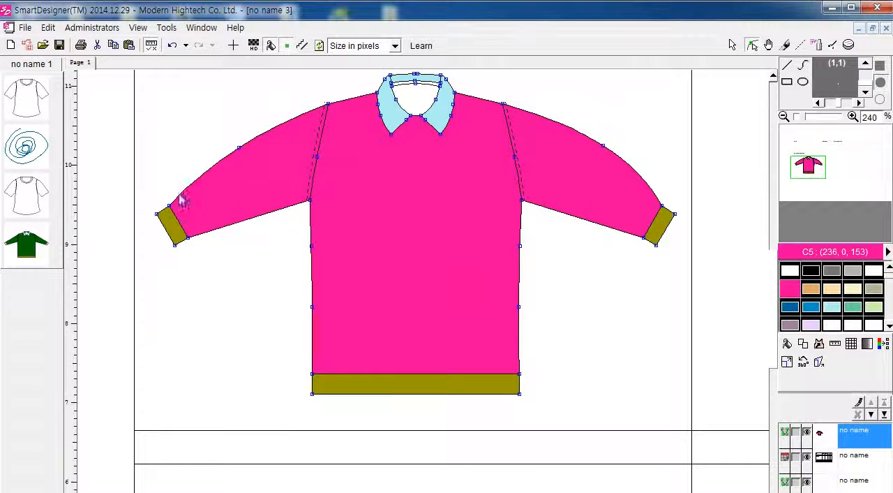
pyautogui.moveTo(175, 245); pyautogui.dragTo(173, 244)
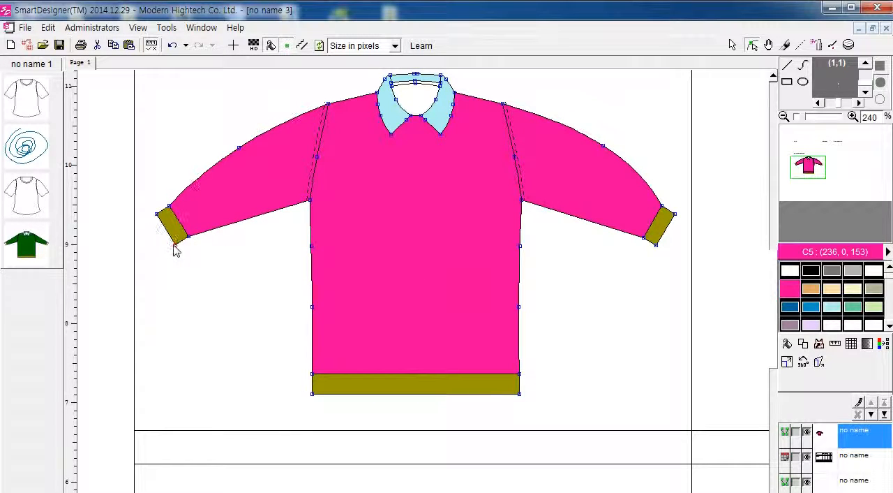
pyautogui.scroll(-1, 510, 320)
pyautogui.hscroll(2, 554, 342)
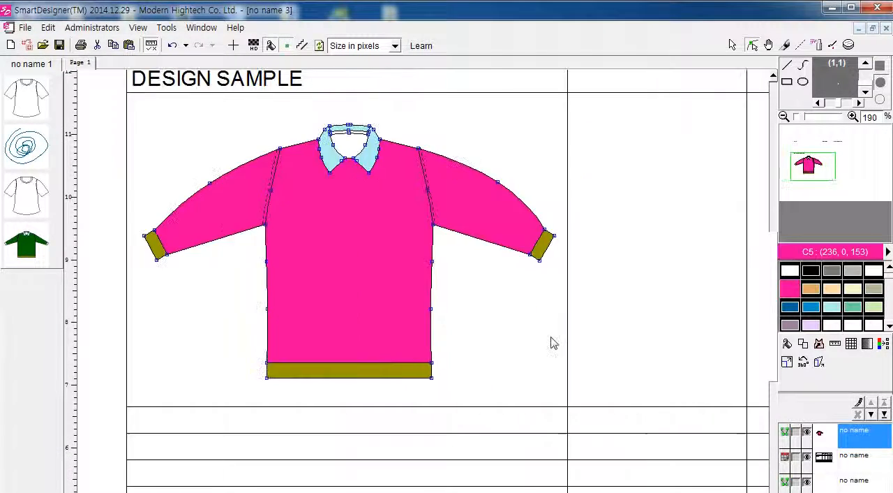
pyautogui.scroll(-2, 591, 356)
pyautogui.scroll(1, 618, 206)
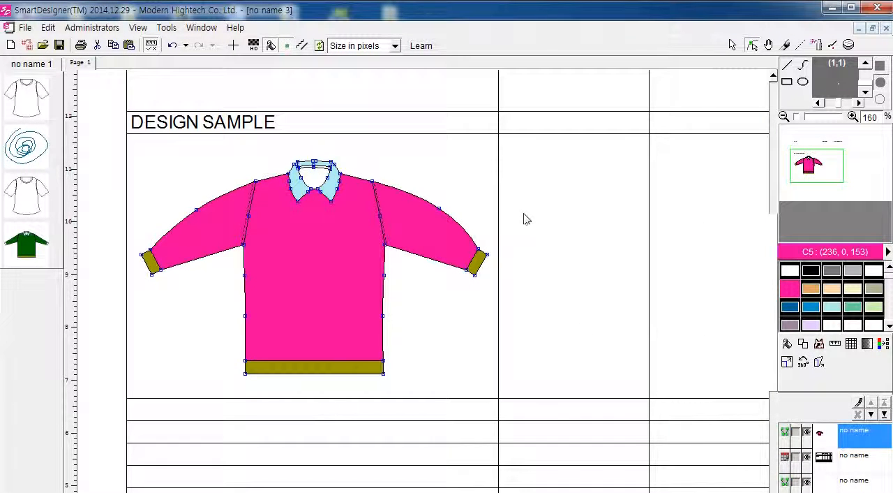
pyautogui.rightClick(521, 190)
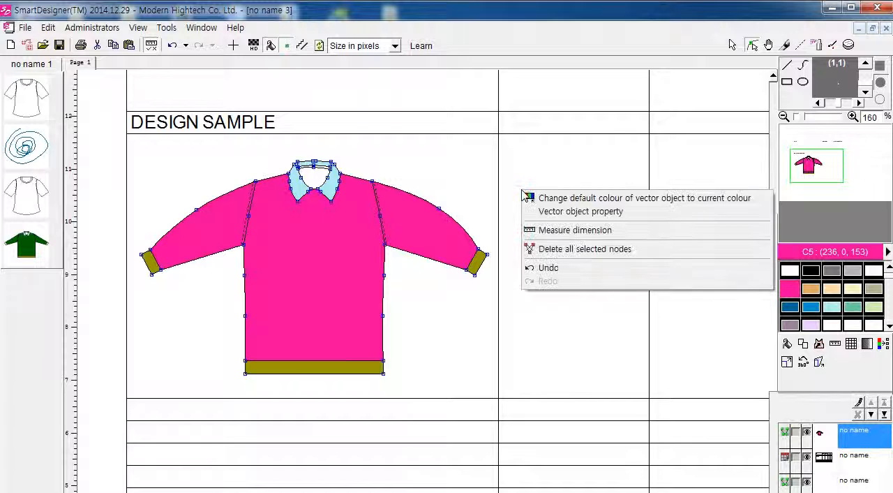
pyautogui.click(731, 46)
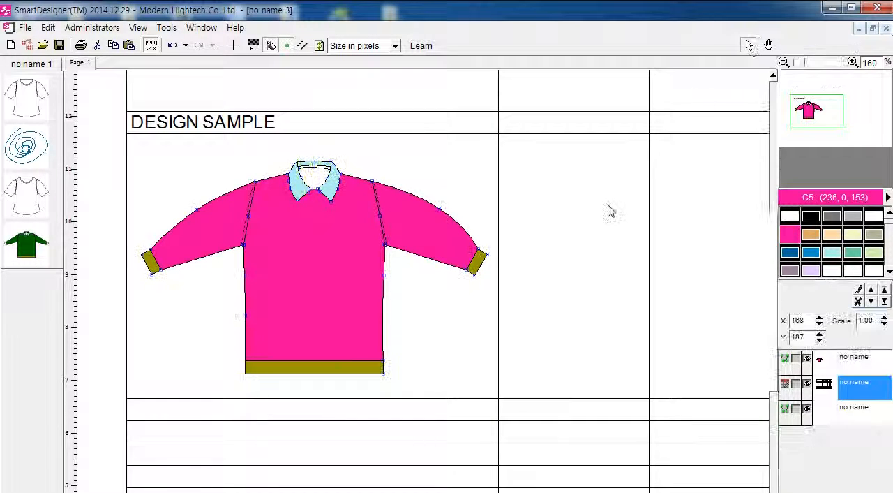
pyautogui.rightClick(530, 204)
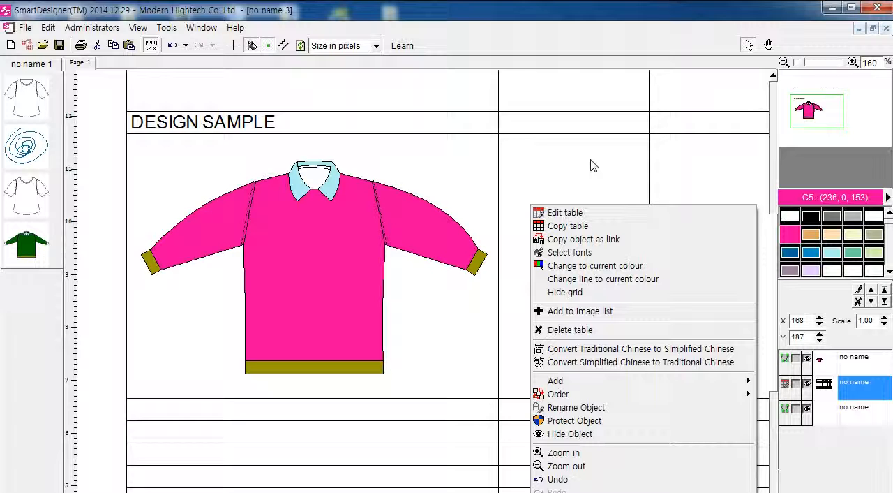
pyautogui.rightClick(535, 188)
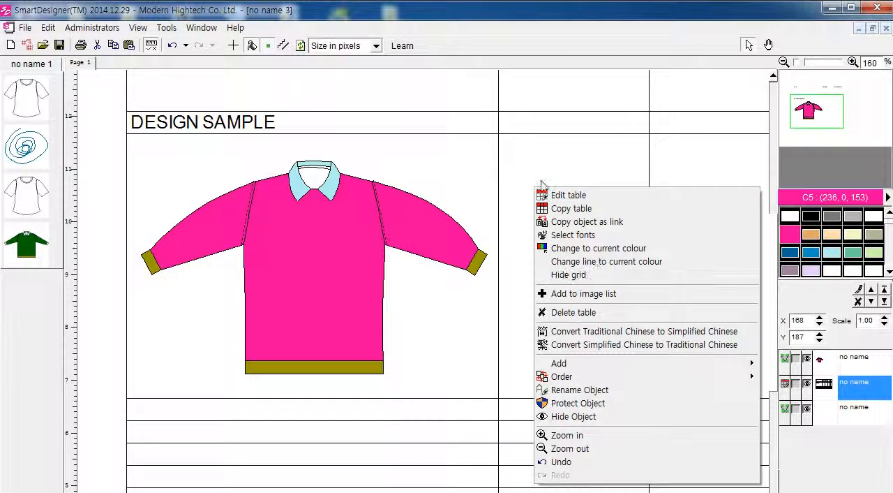
pyautogui.rightClick(503, 213)
pyautogui.click(572, 170)
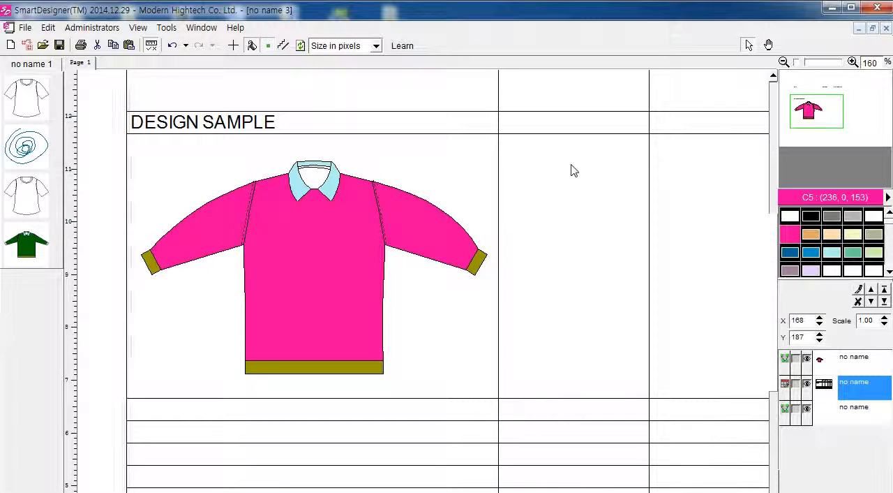
pyautogui.click(227, 205)
pyautogui.click(548, 161)
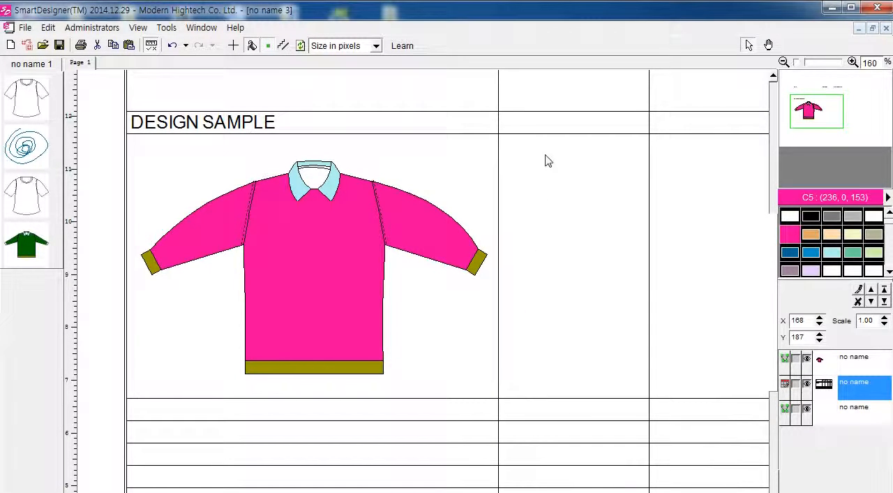
# Step: Draw a new image frame about 2.0 by 2.3 cm in the empty table cell beside the pink top
pyautogui.rightClick(528, 227)
pyautogui.moveTo(623, 403)
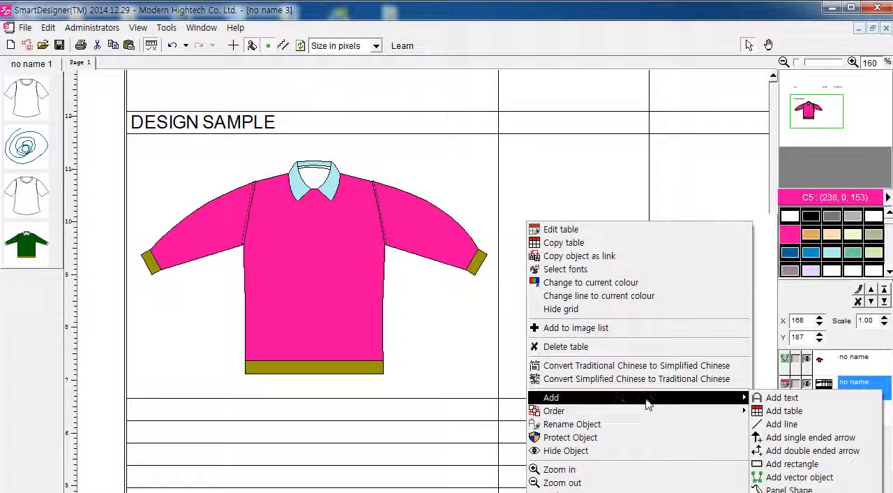
pyautogui.click(792, 464)
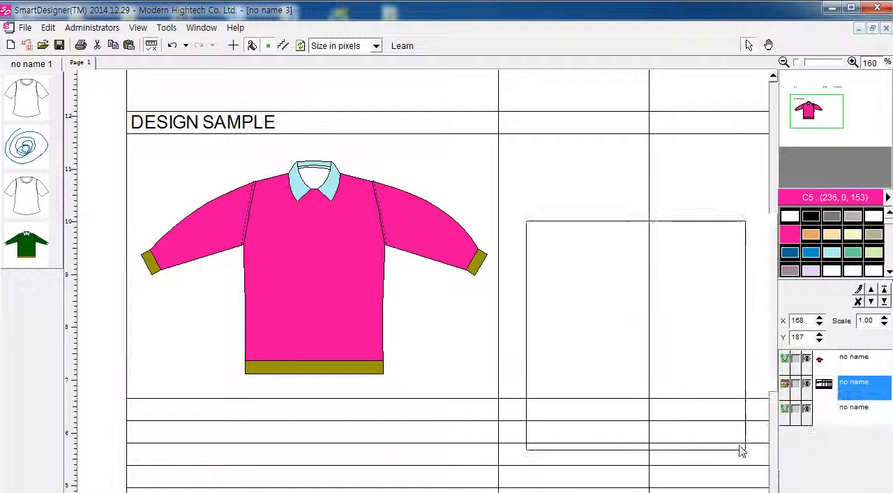
pyautogui.click(634, 349)
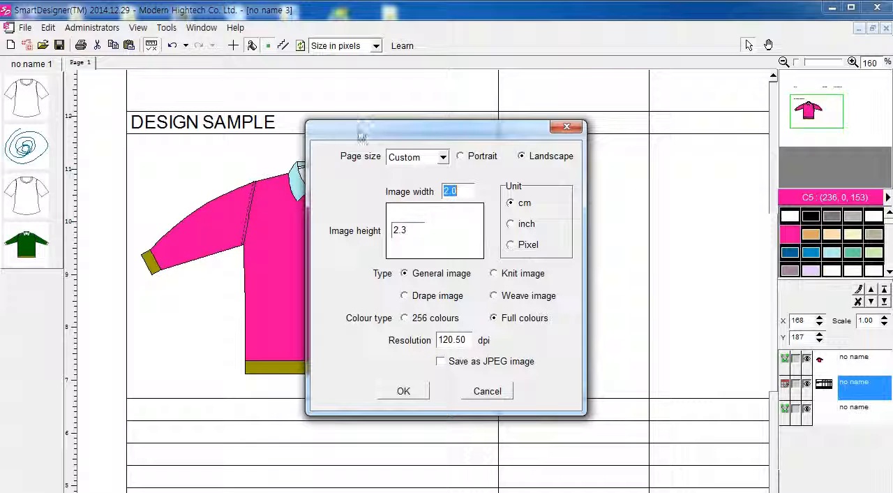
# Step: Create the new image as a weave image with warp density 24 and weft density 16 yarns per cm
pyautogui.moveTo(361, 134); pyautogui.dragTo(359, 124)
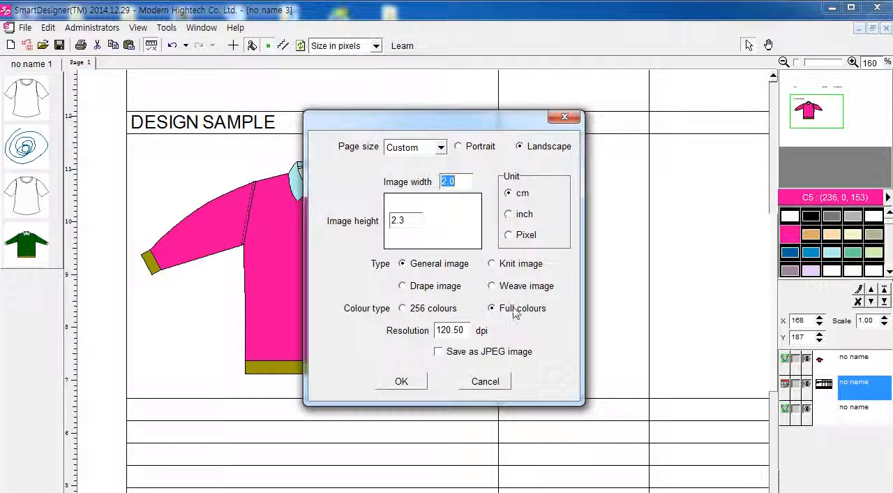
pyautogui.click(494, 263)
pyautogui.click(513, 285)
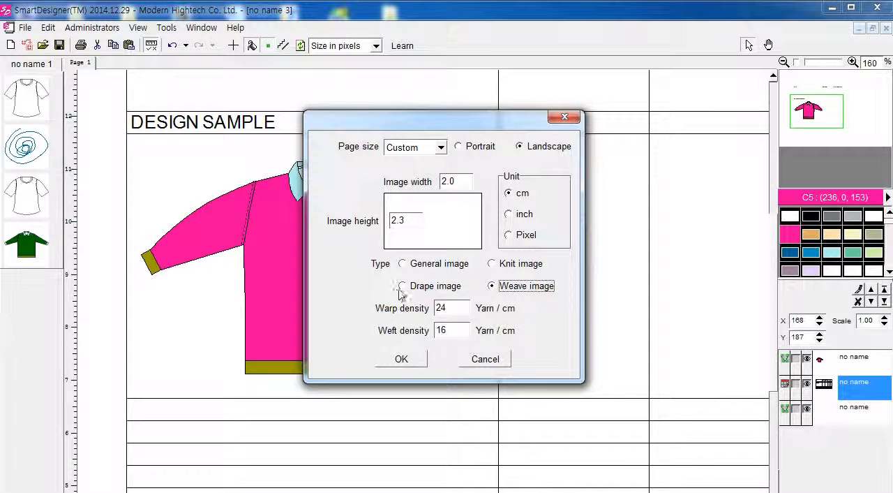
pyautogui.click(402, 288)
pyautogui.click(401, 266)
pyautogui.click(515, 269)
pyautogui.click(514, 292)
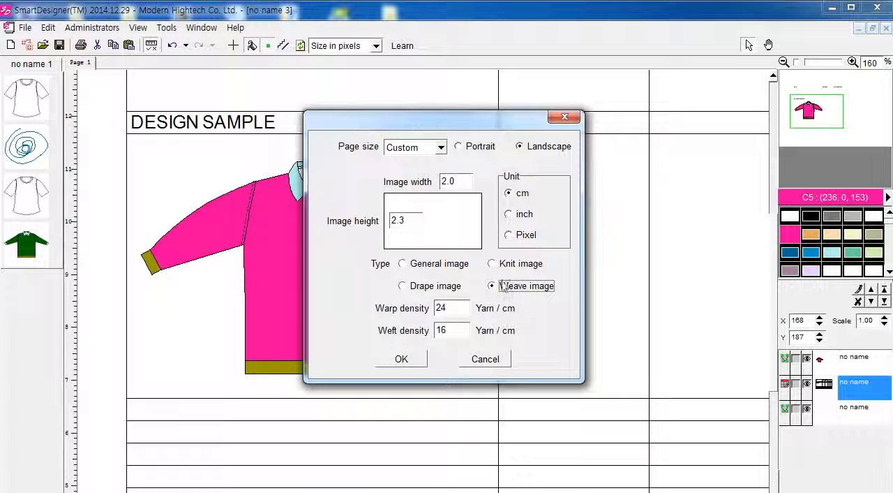
pyautogui.click(401, 359)
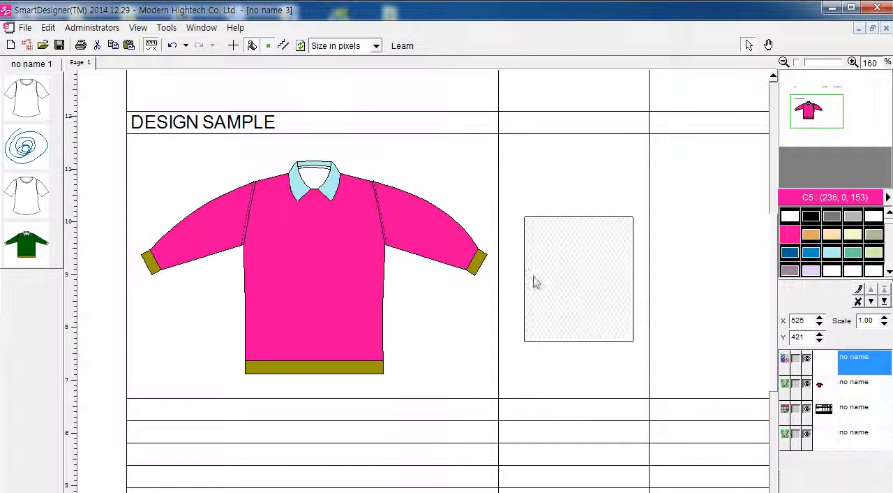
# Step: Open the weave image for editing, lay a band of pink Y5 warp yarns and copy it to the weft
pyautogui.doubleClick(578, 309)
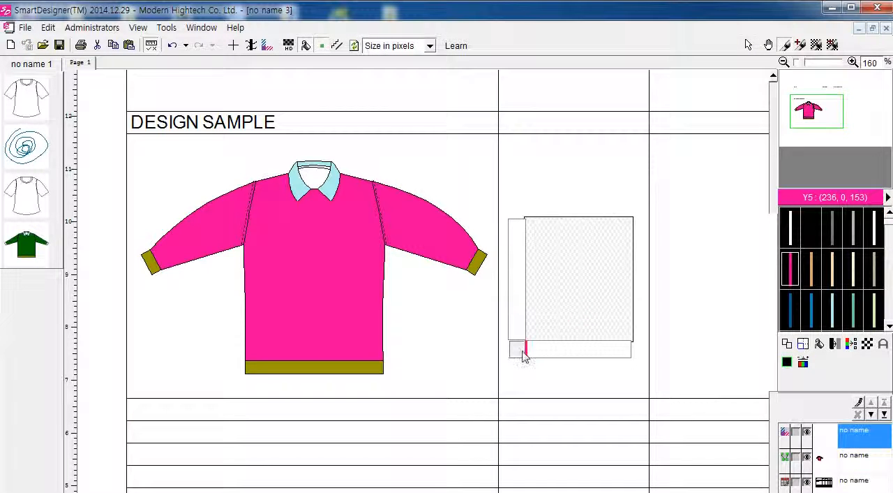
pyautogui.moveTo(528, 358); pyautogui.dragTo(562, 359)
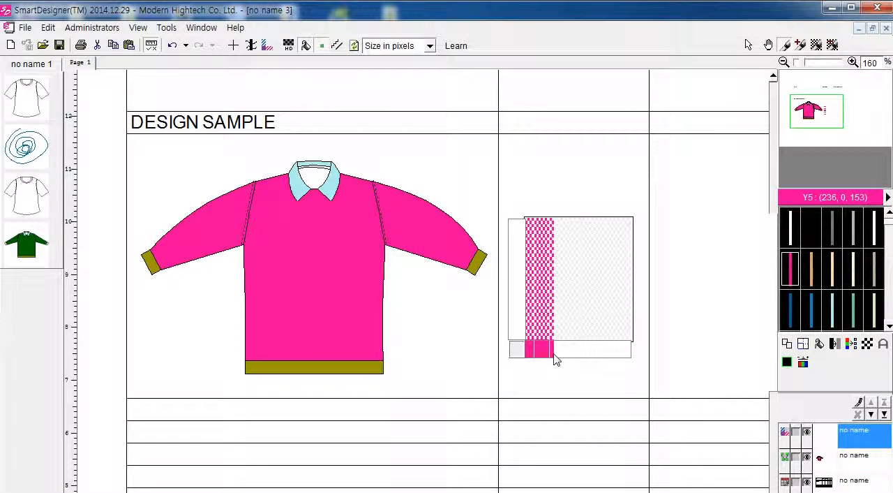
pyautogui.click(797, 322)
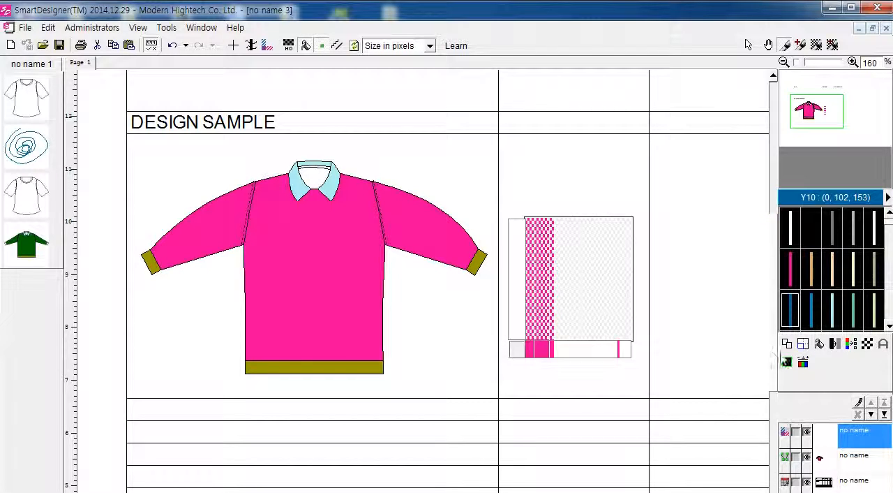
pyautogui.click(786, 343)
# Step: Add a narrow dark grey warp band next to the pink one and copy the warp sequence to the weft
pyautogui.click(838, 265)
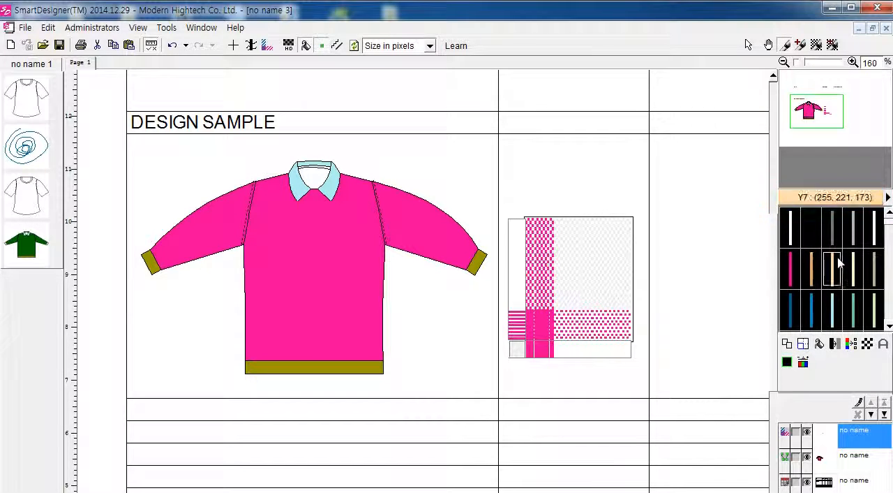
pyautogui.click(832, 227)
pyautogui.moveTo(552, 356); pyautogui.dragTo(562, 357)
pyautogui.click(786, 343)
# Step: Add a thin light grey Y3 (181, 181, 181) warp stripe inside the pink band and copy it to the weft
pyautogui.click(865, 230)
pyautogui.click(853, 241)
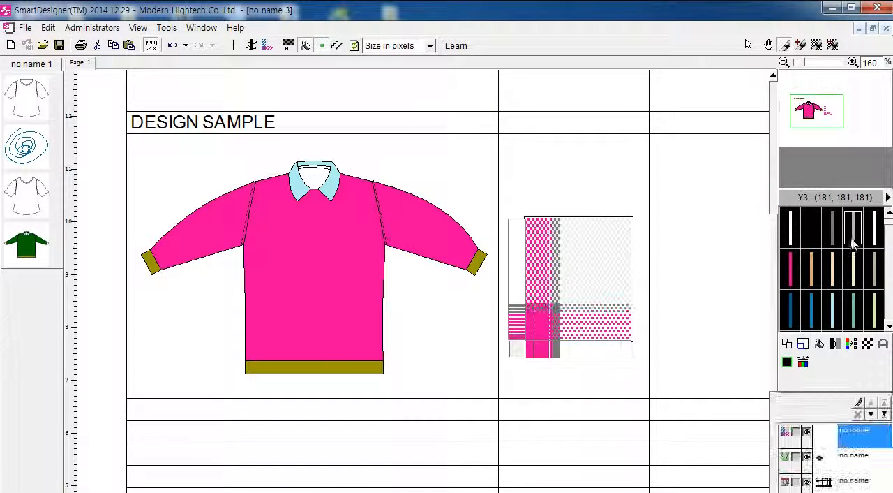
pyautogui.moveTo(542, 351); pyautogui.dragTo(546, 353)
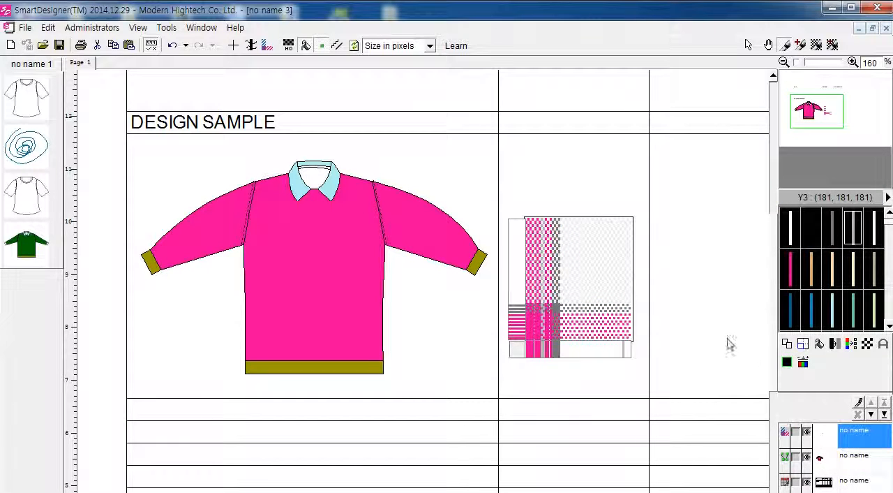
pyautogui.click(786, 347)
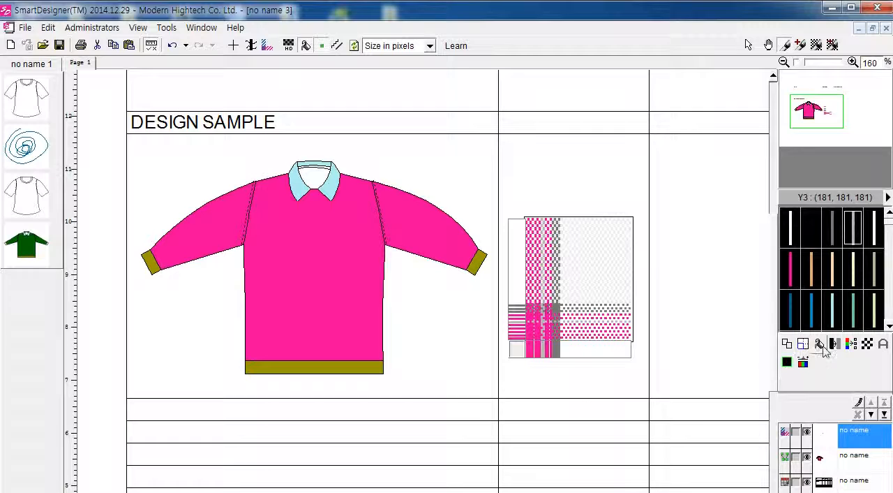
# Step: Repeat the plaid yarn sequence across the whole weave swatch, switch its yarn display and finish editing
pyautogui.click(268, 46)
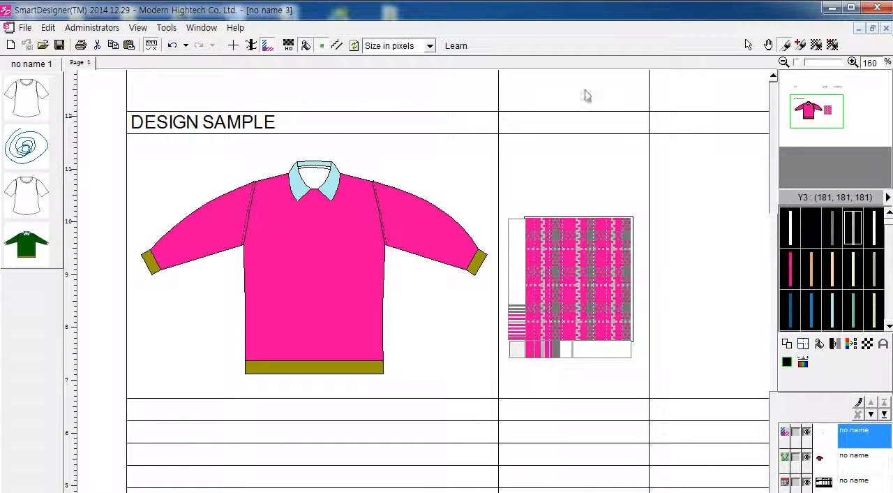
pyautogui.click(250, 48)
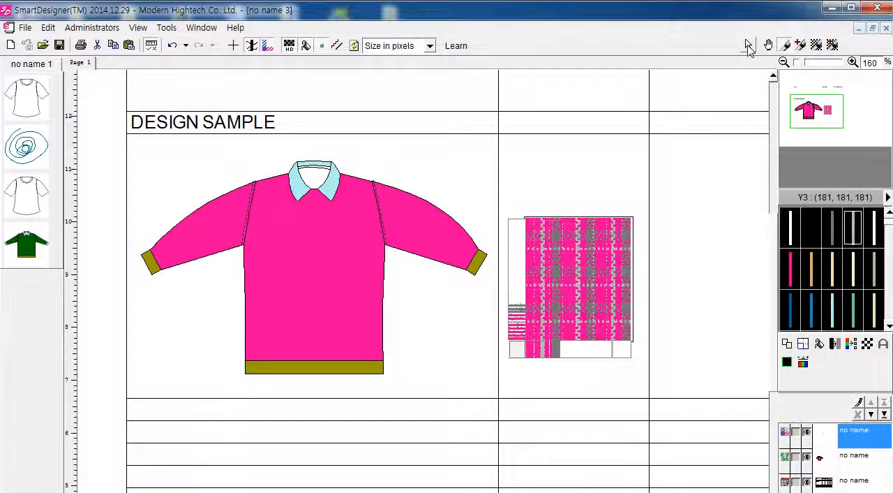
pyautogui.click(748, 46)
# Step: Shift the plaid swatch slightly within its cell and add it to the image list
pyautogui.moveTo(569, 286); pyautogui.dragTo(566, 293)
pyautogui.rightClick(572, 242)
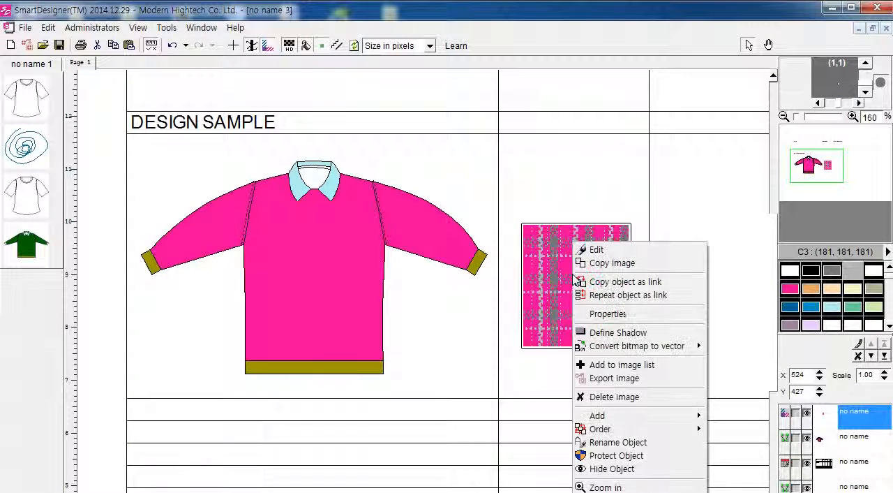
pyautogui.click(614, 364)
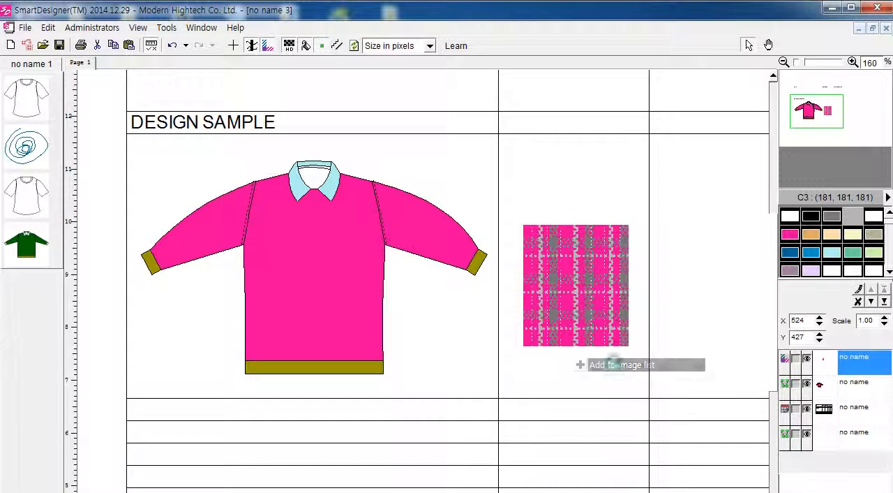
pyautogui.rightClick(21, 302)
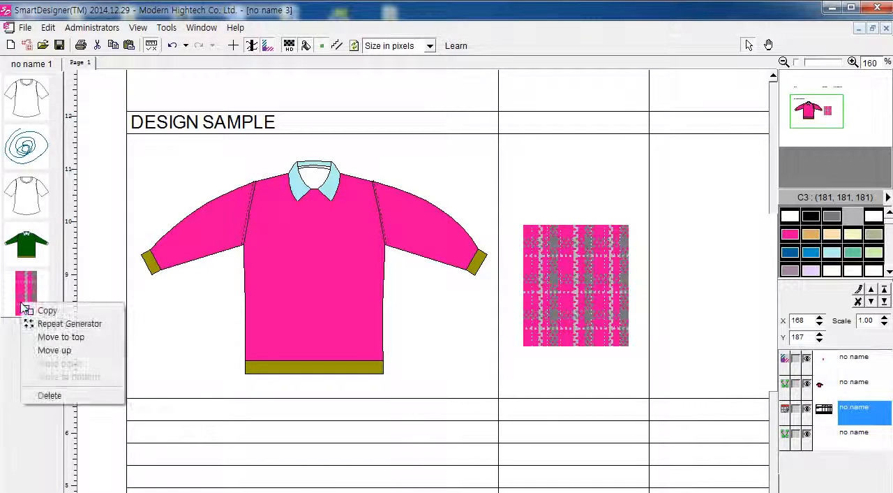
# Step: Open the collared top for editing and fill its pink body and sleeves with the plaid swatch pattern
pyautogui.click(226, 239)
pyautogui.doubleClick(298, 247)
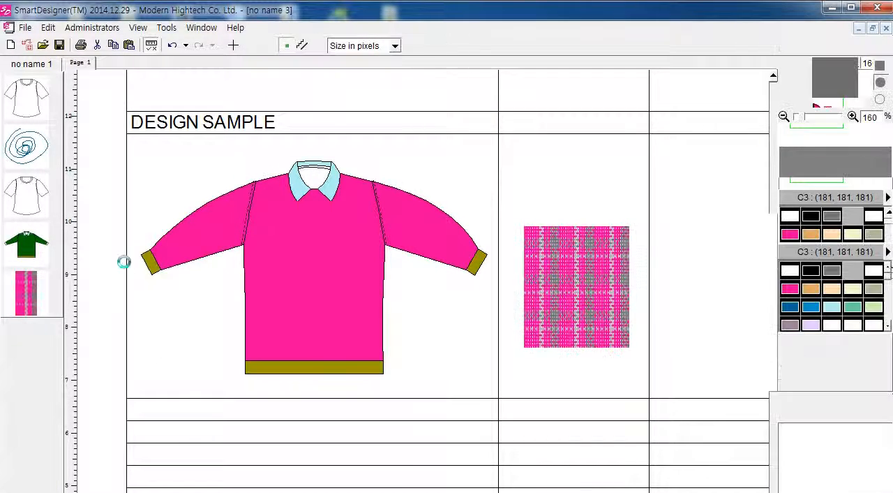
pyautogui.rightClick(22, 289)
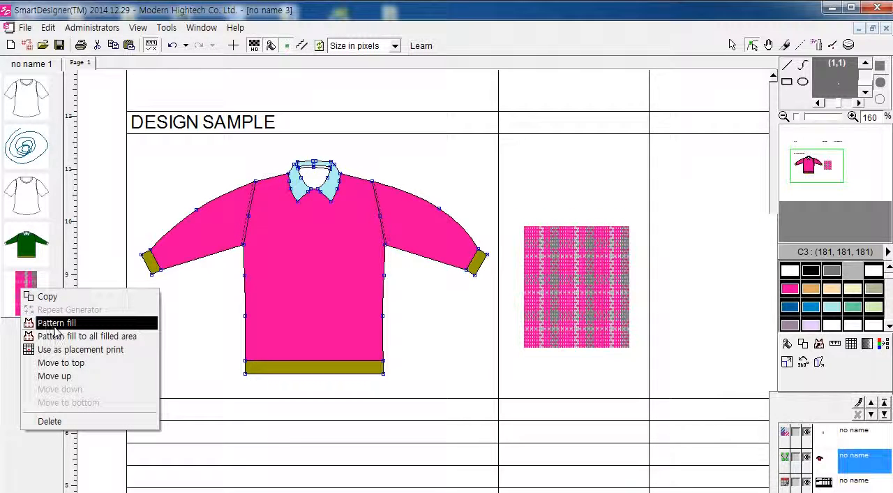
pyautogui.click(57, 322)
pyautogui.click(306, 266)
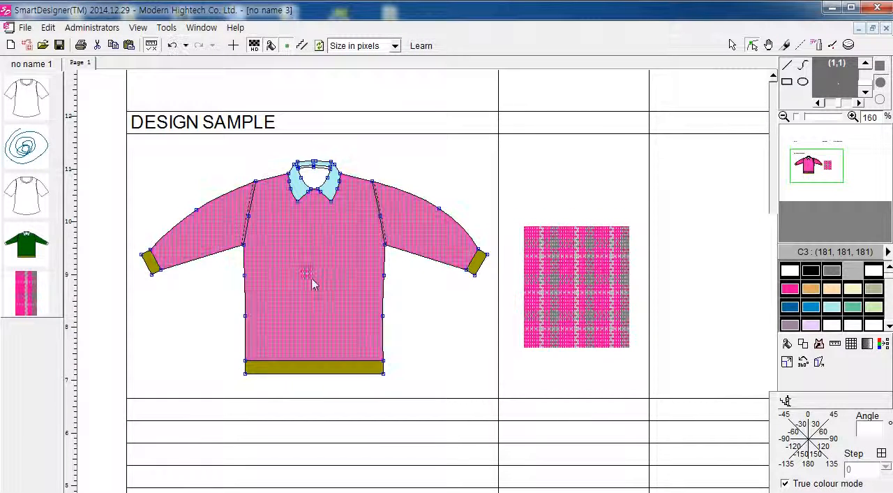
# Step: Resize the plaid pattern fill on the collared top, enlarging its repeat on the body, and finish the pattern fill
pyautogui.rightClick(290, 239)
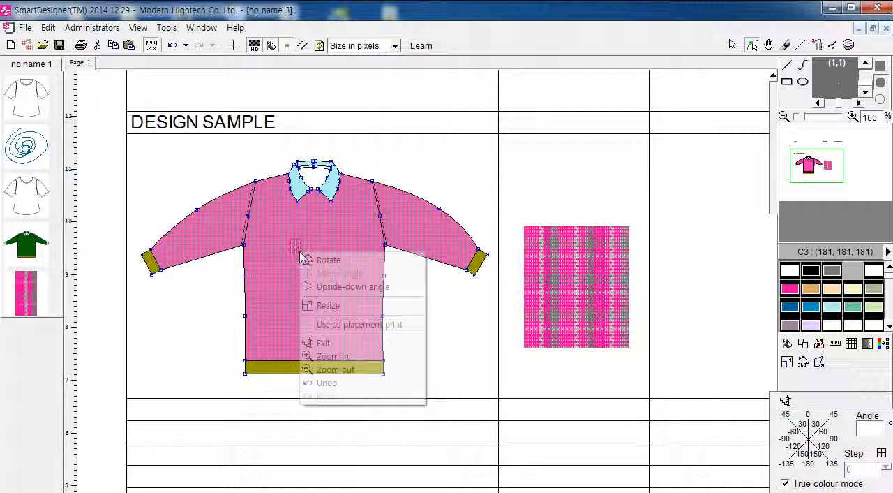
pyautogui.click(331, 305)
pyautogui.click(344, 315)
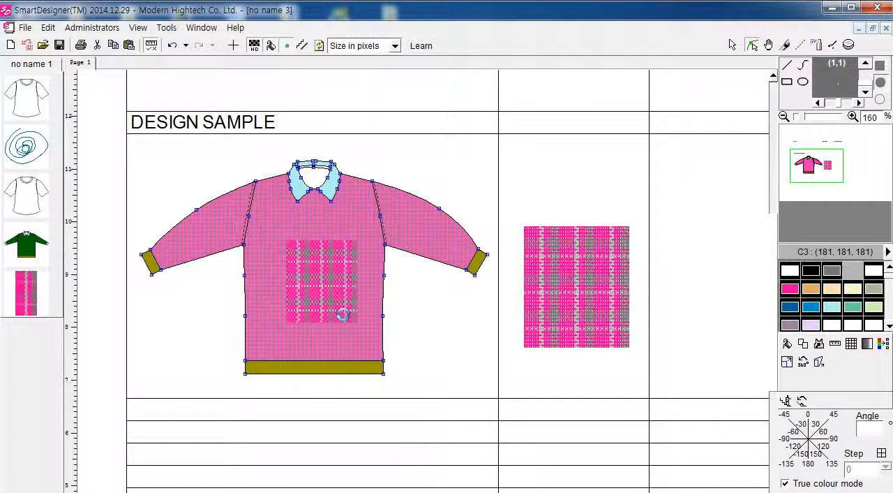
pyautogui.hotkey('ctrl', 'z')
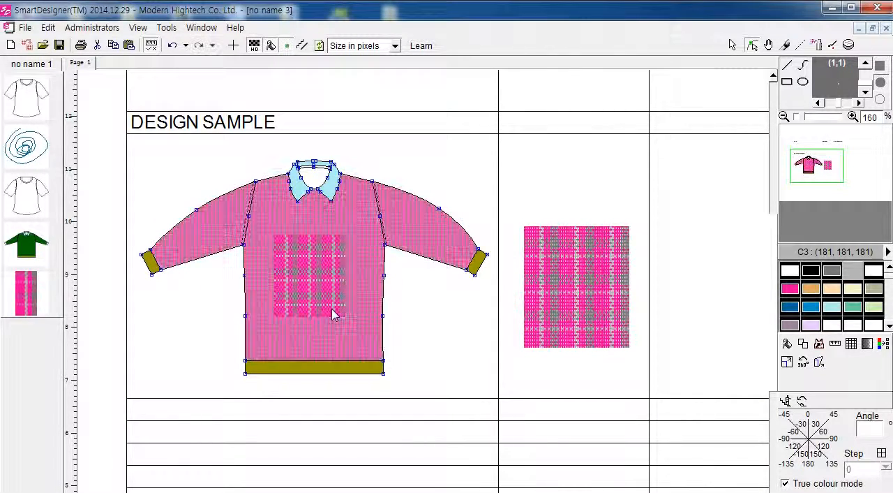
pyautogui.rightClick(332, 298)
pyautogui.click(332, 347)
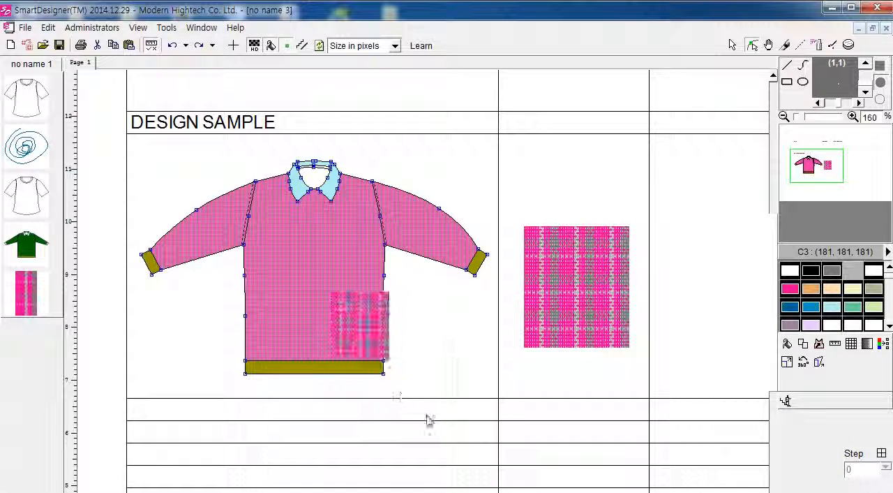
pyautogui.click(339, 344)
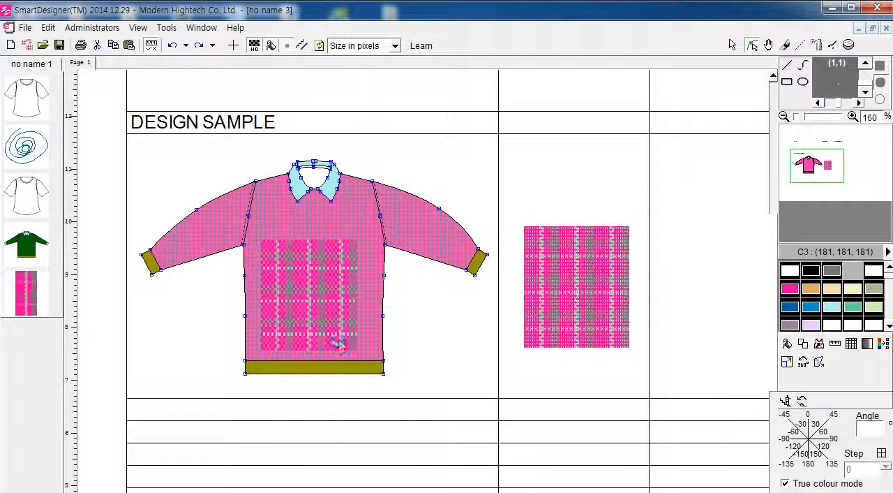
pyautogui.click(337, 340)
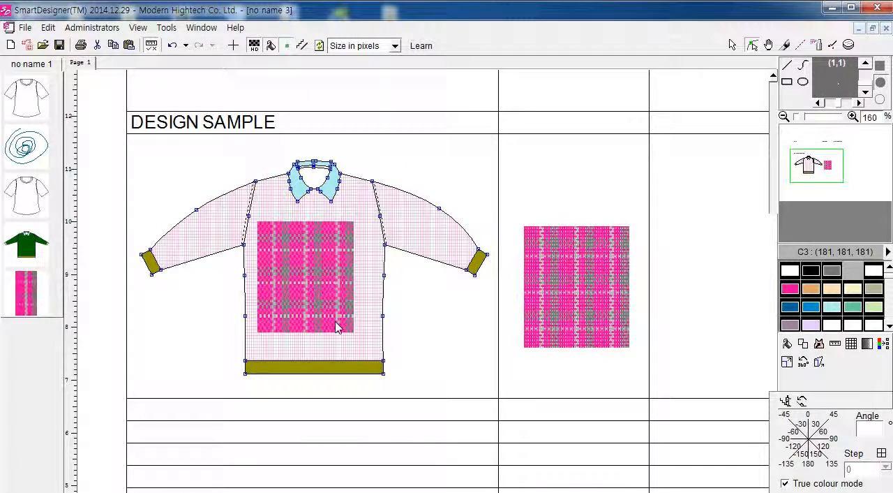
pyautogui.rightClick(335, 321)
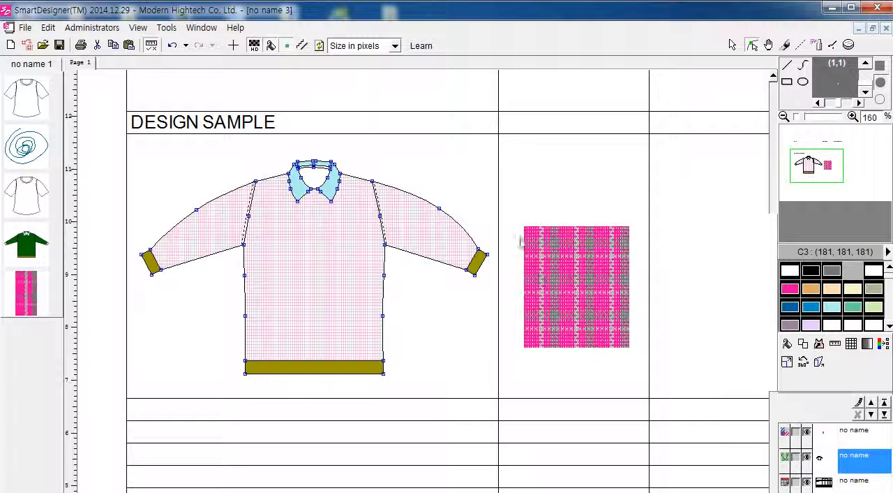
# Step: Move the plaid swatch slightly upward within its spec-sheet cell
pyautogui.doubleClick(563, 305)
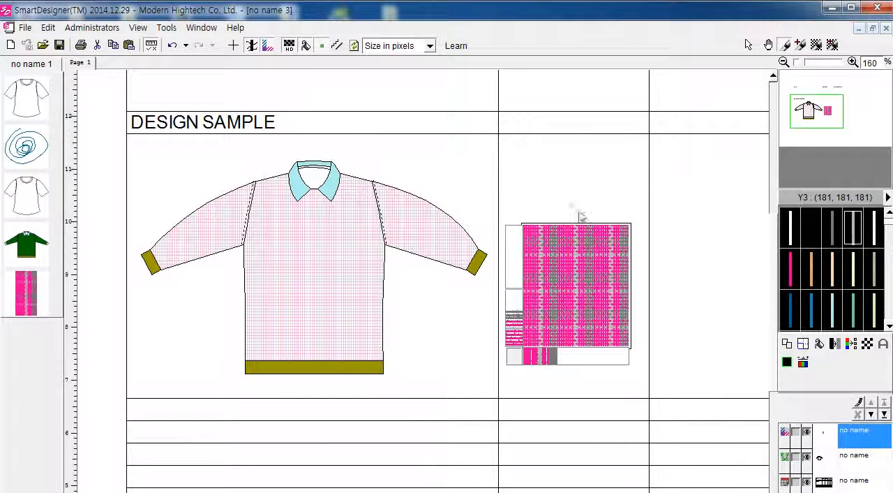
pyautogui.click(747, 45)
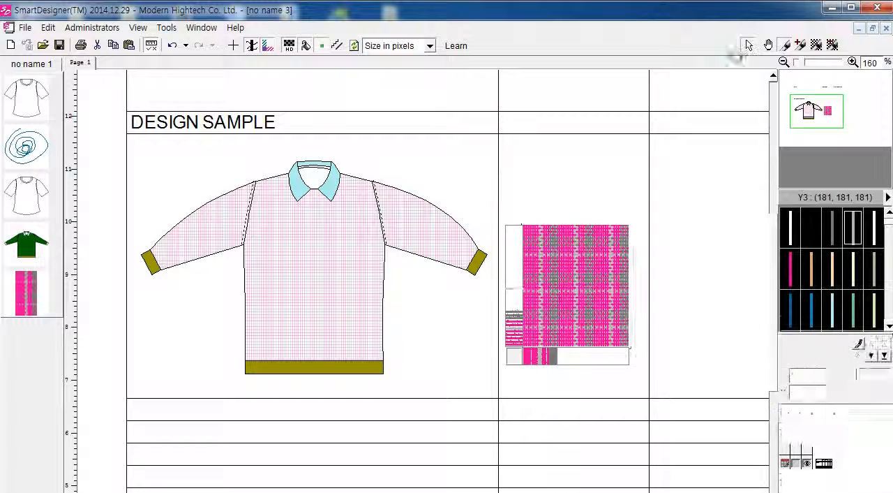
pyautogui.click(598, 303)
pyautogui.click(526, 196)
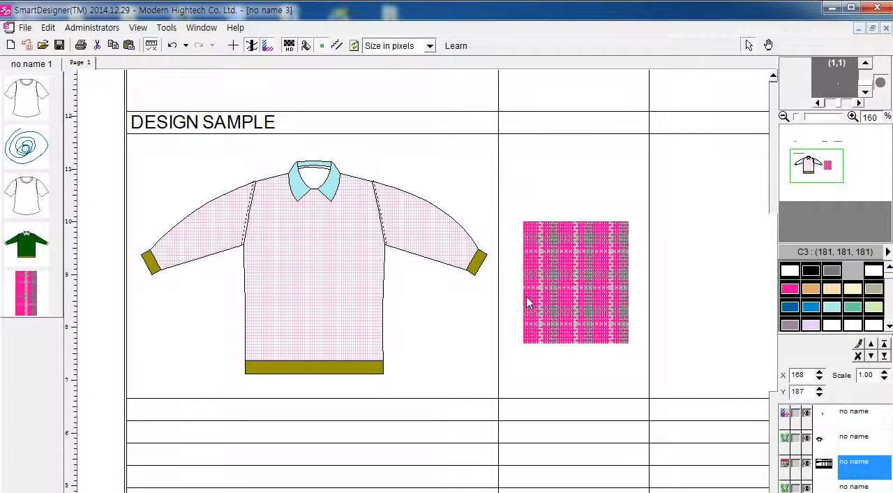
pyautogui.click(220, 288)
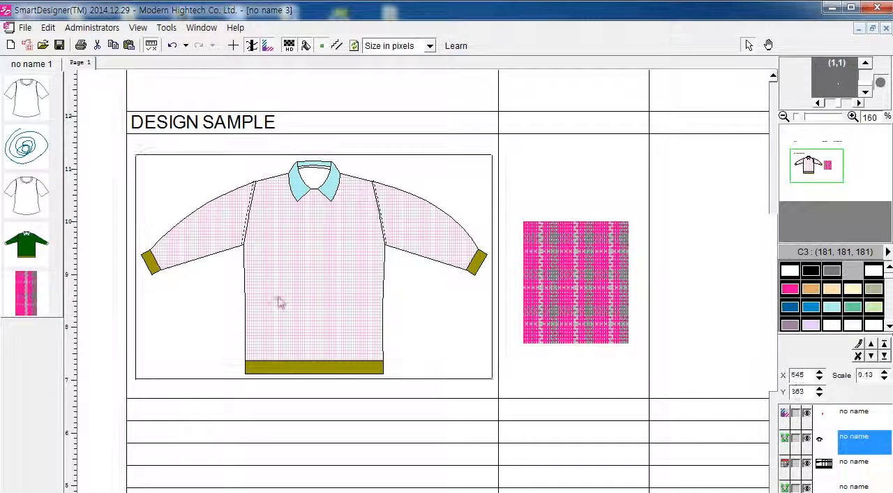
pyautogui.doubleClick(332, 265)
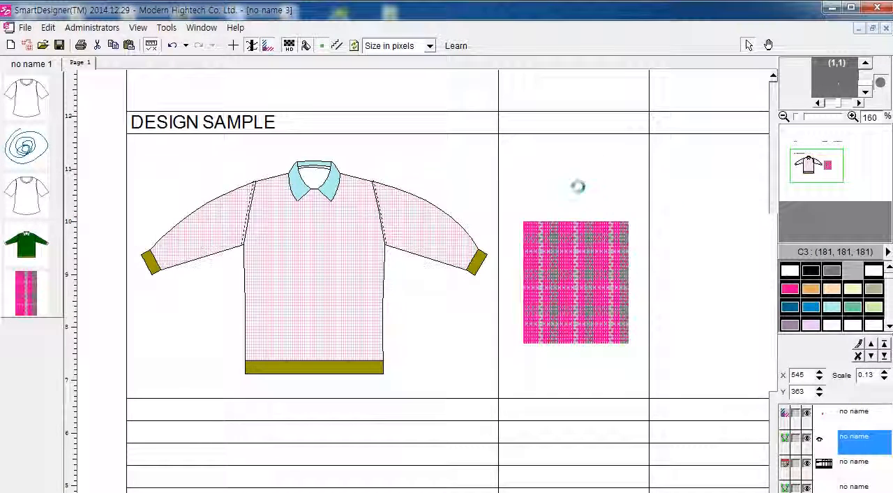
pyautogui.click(592, 217)
pyautogui.click(432, 237)
pyautogui.click(482, 209)
pyautogui.scroll(1, 481, 209)
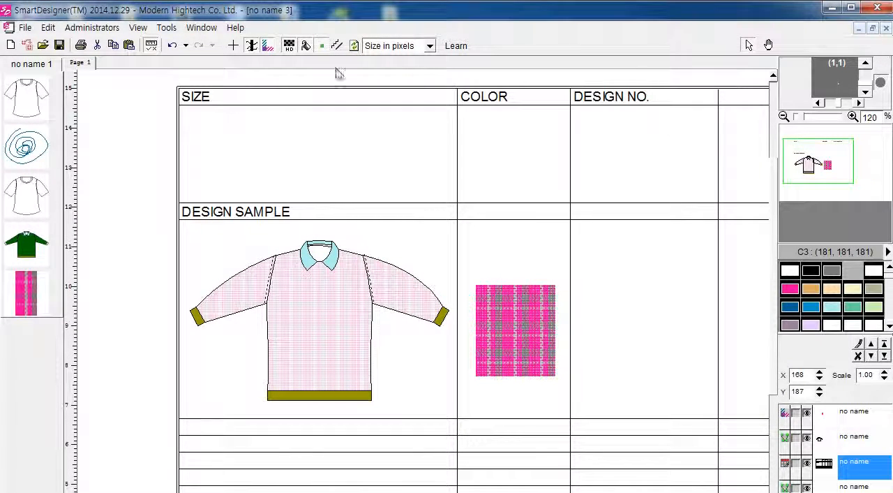
# Step: Open the finished work-order sheet 작업지시서-슬.sdp from the 섬유교육용 desktop folder and maximize its window
pyautogui.click(872, 29)
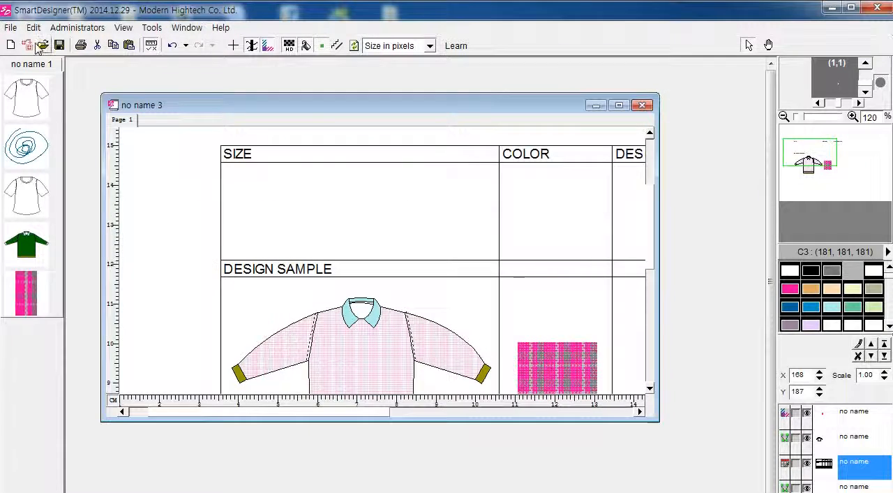
pyautogui.click(12, 28)
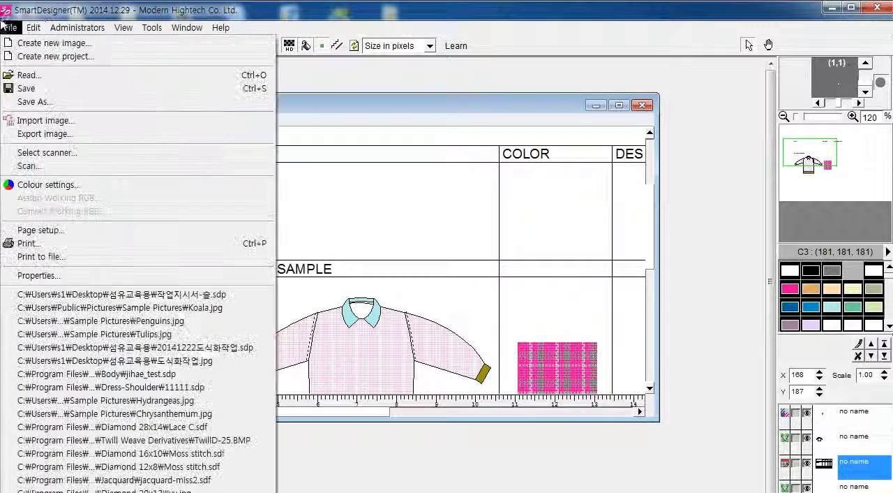
pyautogui.click(831, 9)
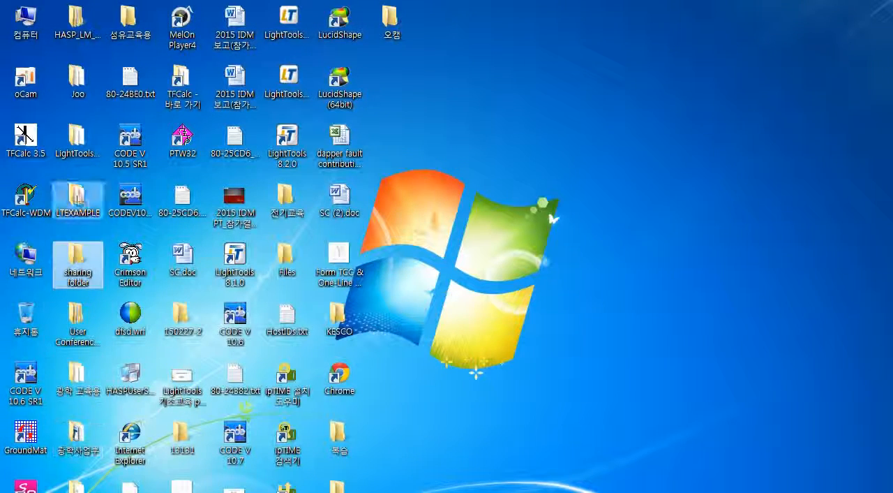
pyautogui.doubleClick(130, 26)
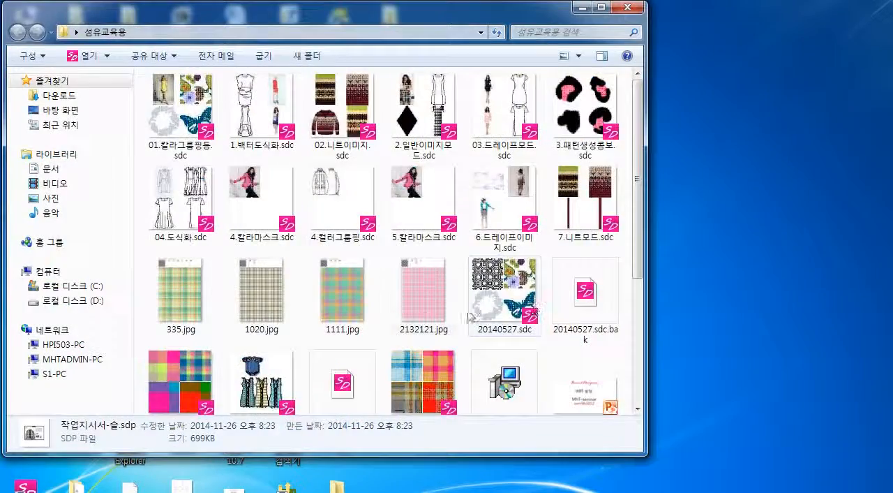
pyautogui.scroll(-3, 265, 323)
pyautogui.doubleClick(278, 364)
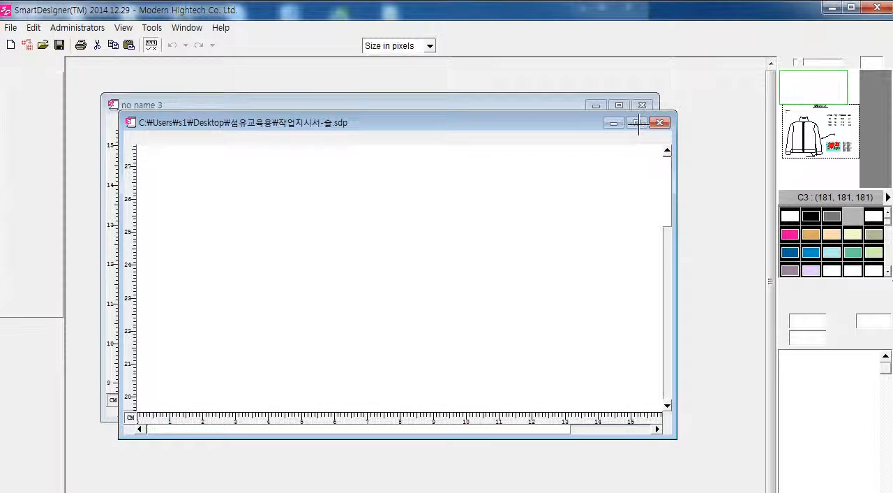
pyautogui.click(637, 124)
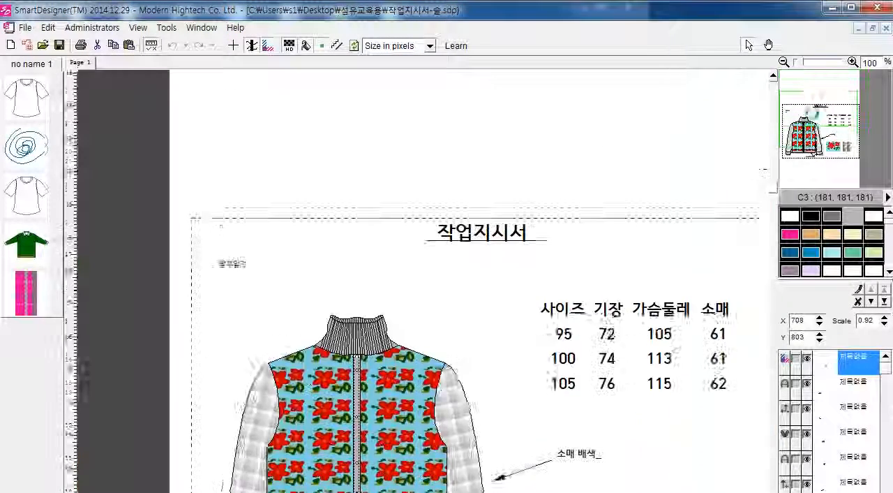
pyautogui.moveTo(816, 129); pyautogui.dragTo(824, 132)
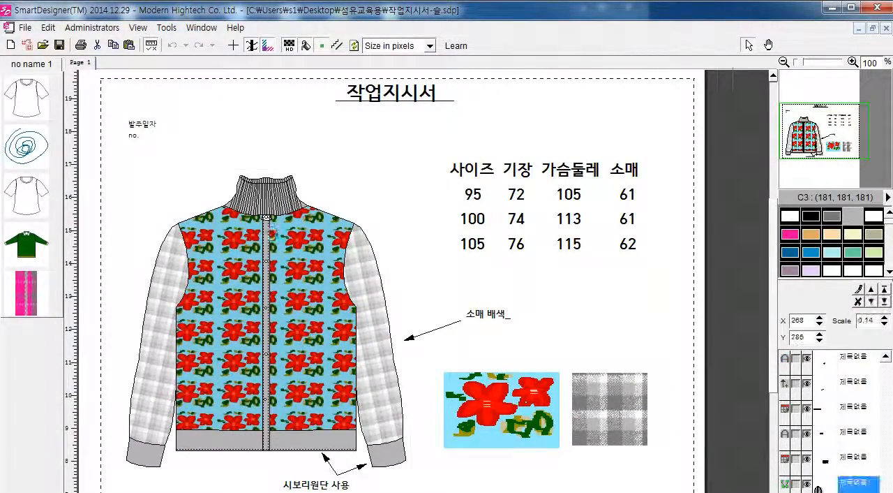
# Step: Reposition the floral fill on the jacket's two front panels and the plaid fill on its sleeves, and finish editing
pyautogui.doubleClick(372, 287)
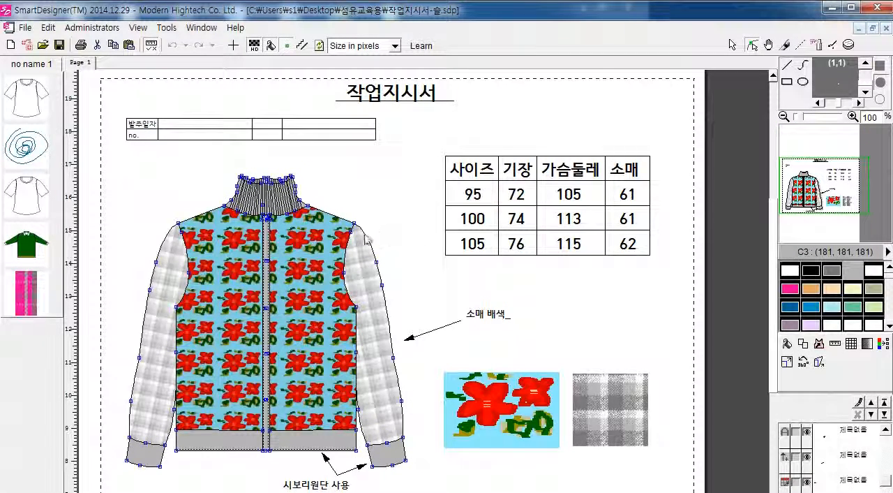
pyautogui.scroll(-2, 607, 361)
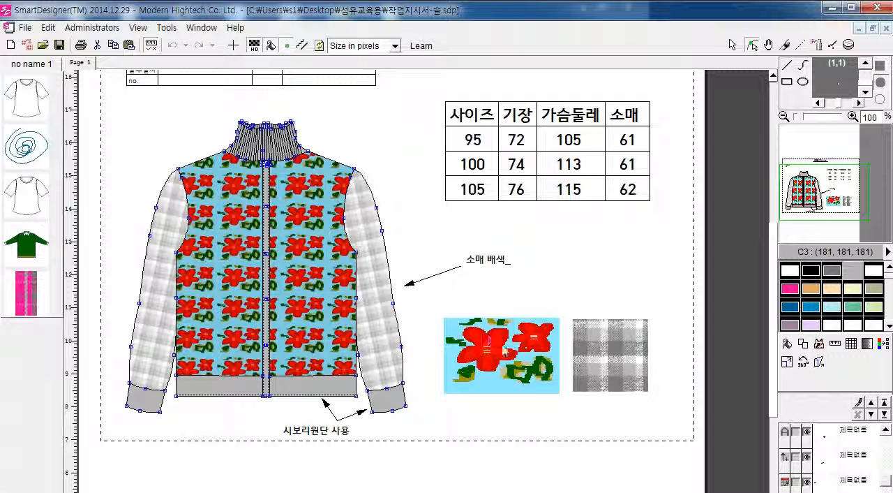
pyautogui.scroll(2, 614, 357)
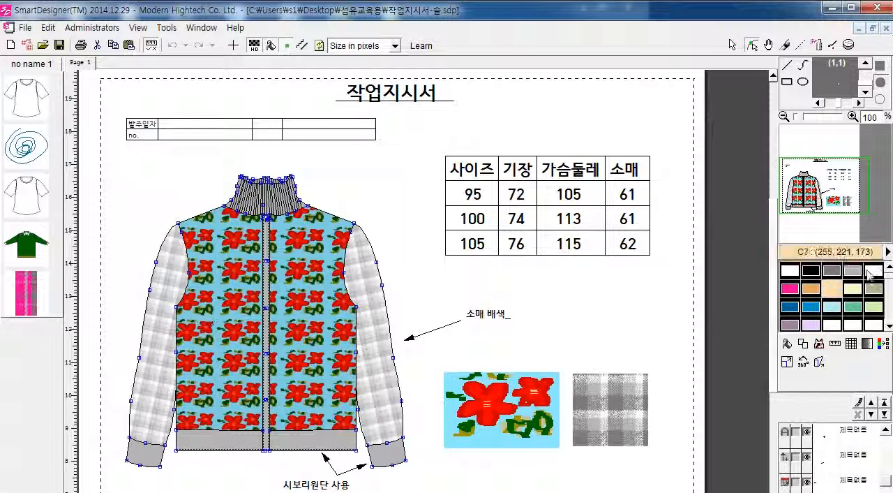
pyautogui.click(819, 344)
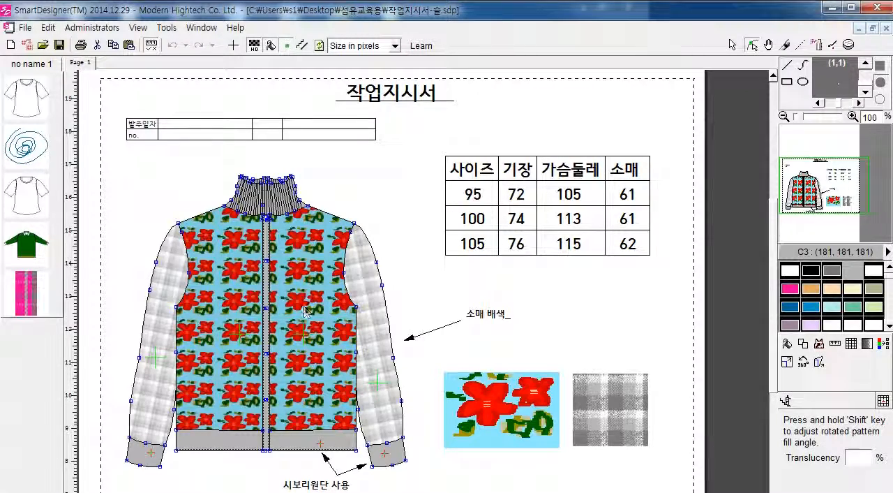
pyautogui.moveTo(327, 351)
pyautogui.mouseDown()
pyautogui.moveTo(353, 370)
pyautogui.moveTo(326, 363)
pyautogui.mouseUp()
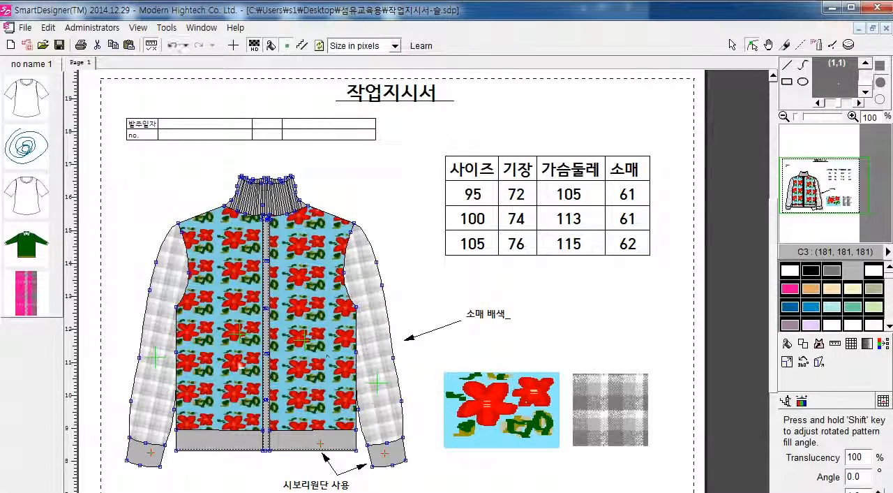
pyautogui.moveTo(197, 338); pyautogui.dragTo(157, 291)
pyautogui.moveTo(368, 282); pyautogui.dragTo(373, 274)
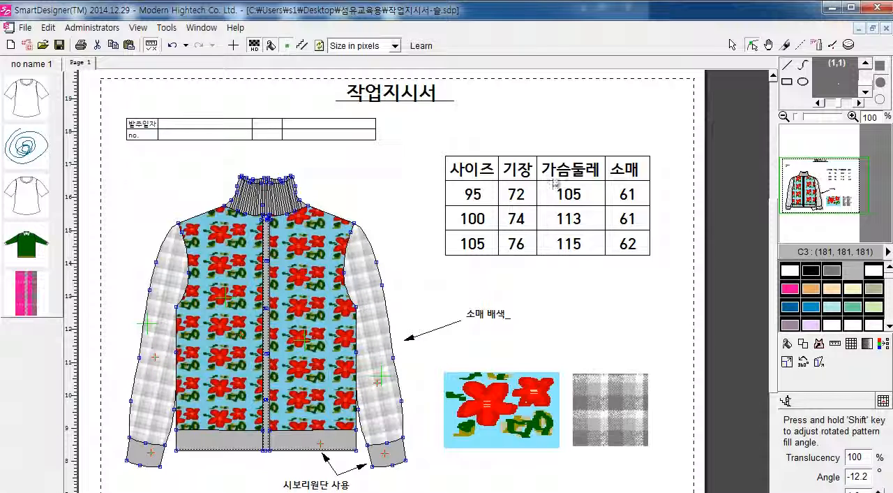
pyautogui.click(731, 45)
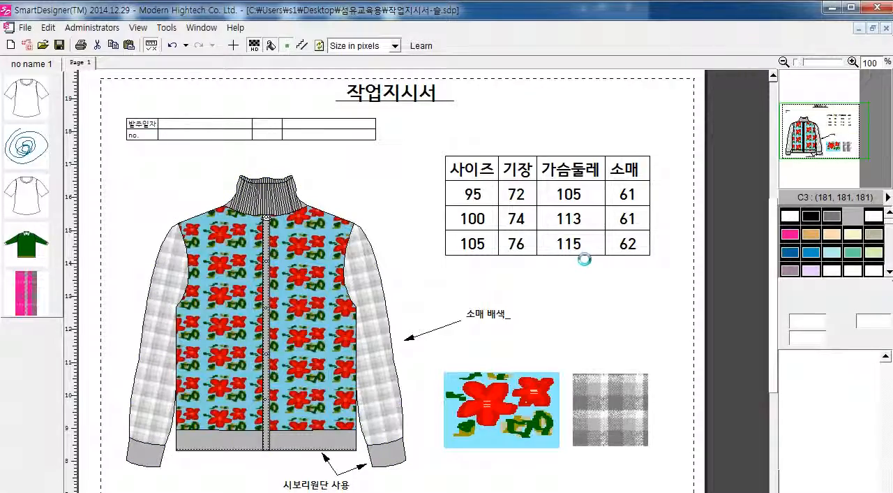
pyautogui.moveTo(787, 138); pyautogui.dragTo(828, 137)
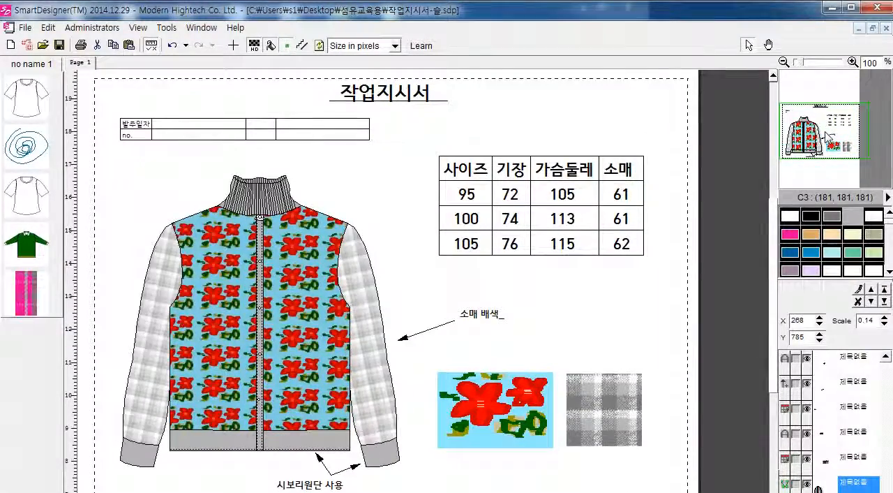
pyautogui.click(172, 165)
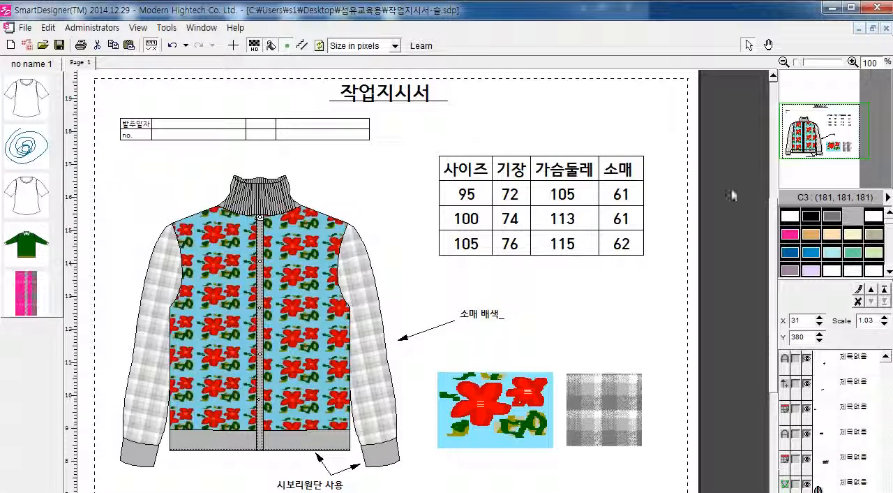
pyautogui.click(342, 223)
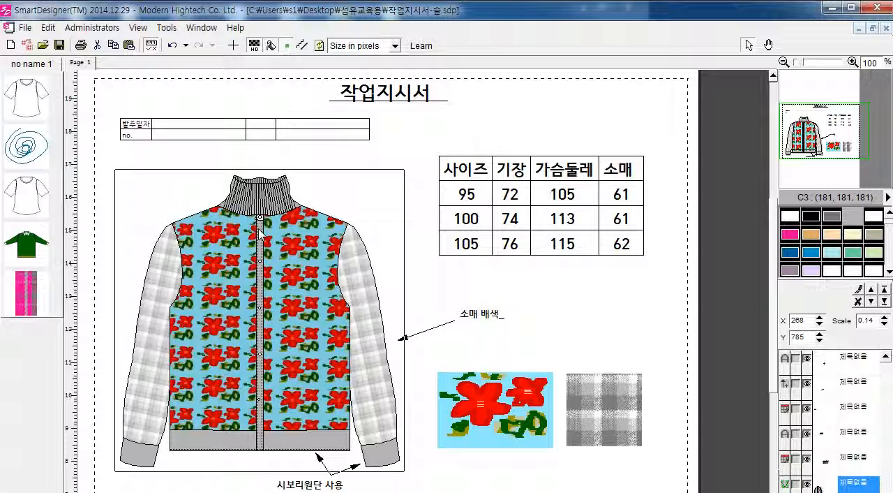
pyautogui.doubleClick(296, 224)
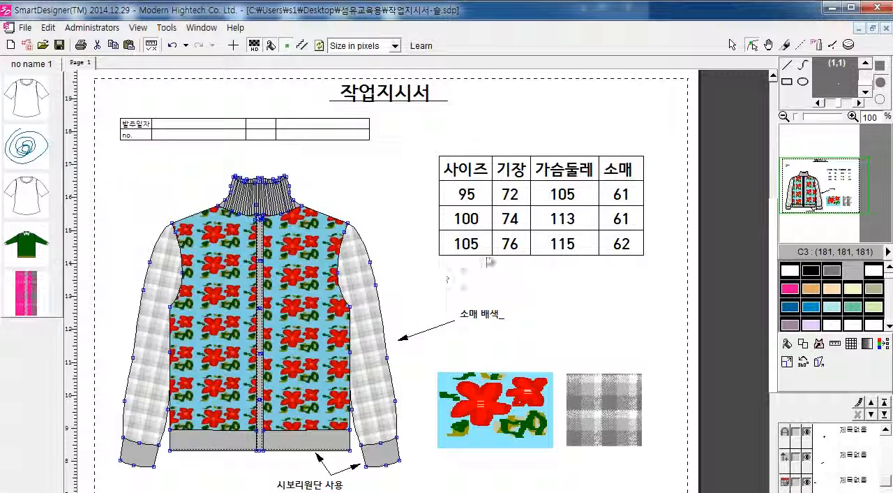
pyautogui.press('Escape')
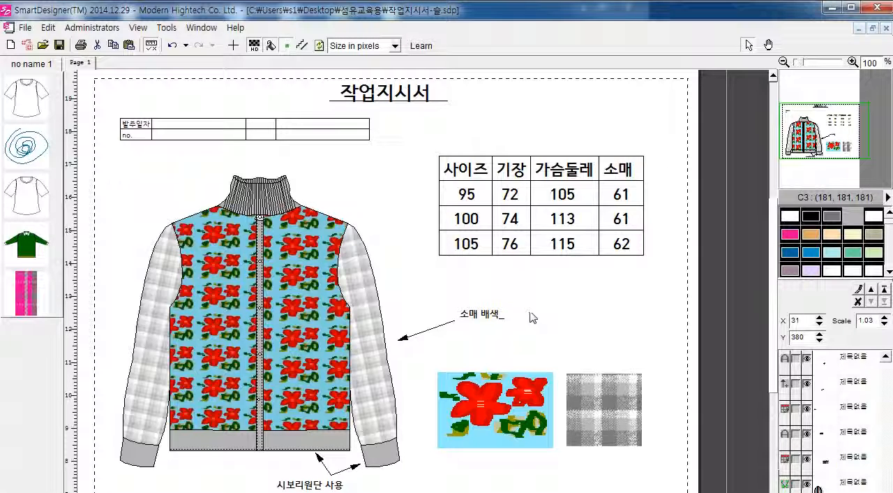
pyautogui.click(528, 430)
pyautogui.press('Delete')
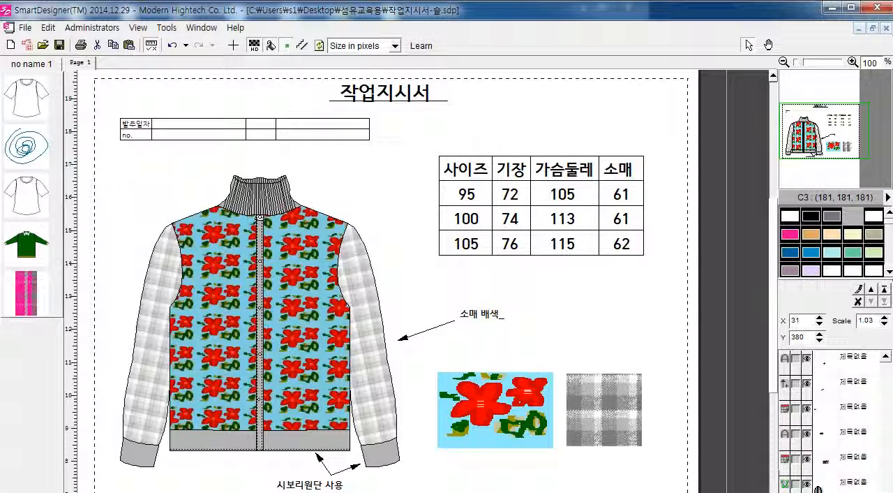